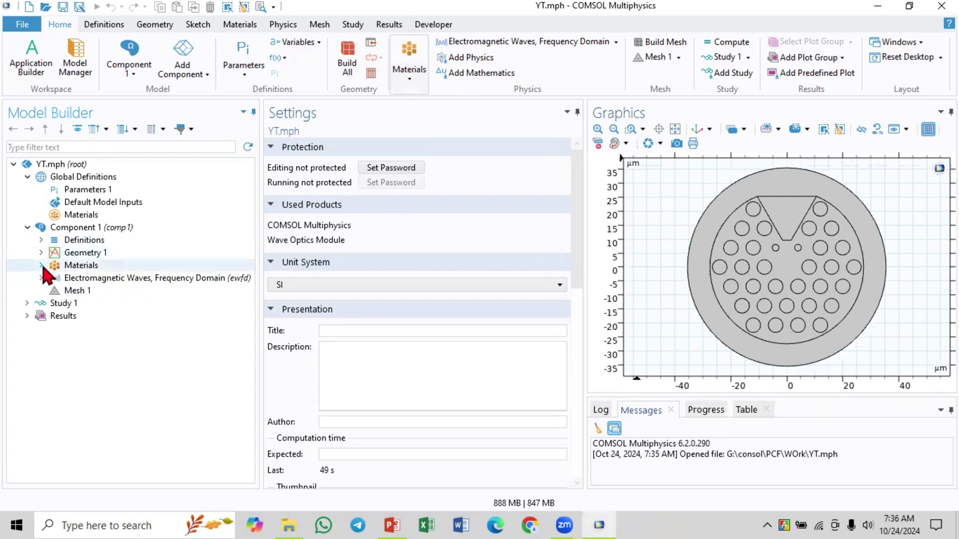
Delete all the existing materials of Component 1, from air to SiO2.
left_click(41, 266)
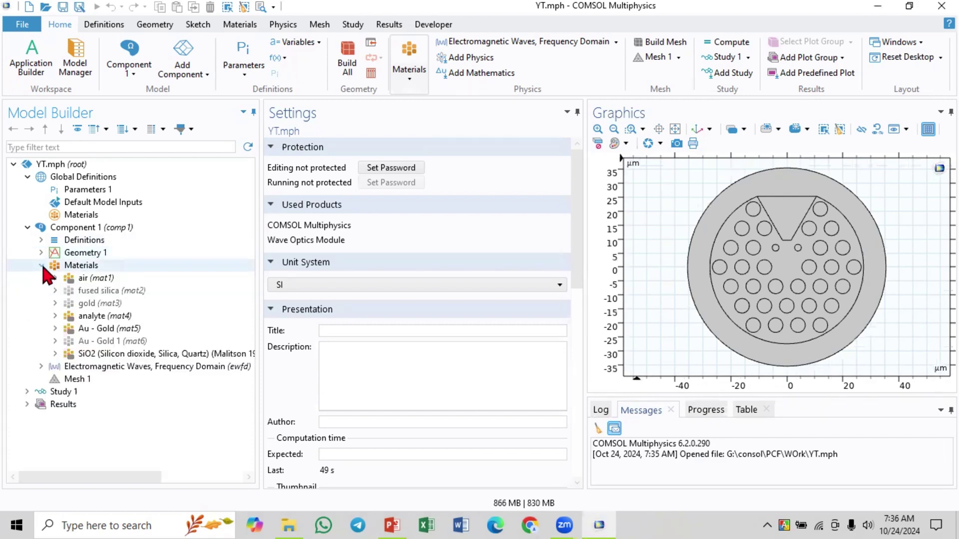
left_click(83, 279)
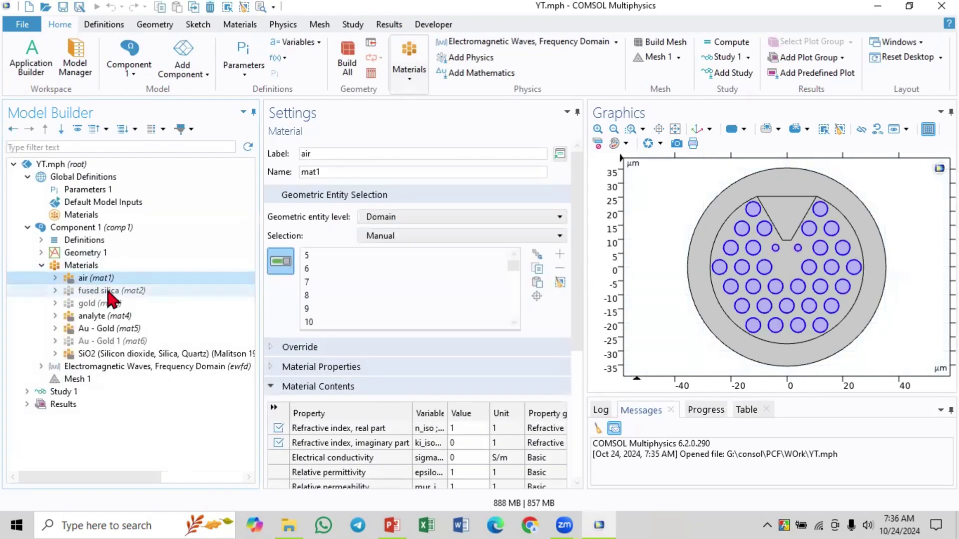
left_click(108, 292, "shift")
left_click(107, 316, "shift")
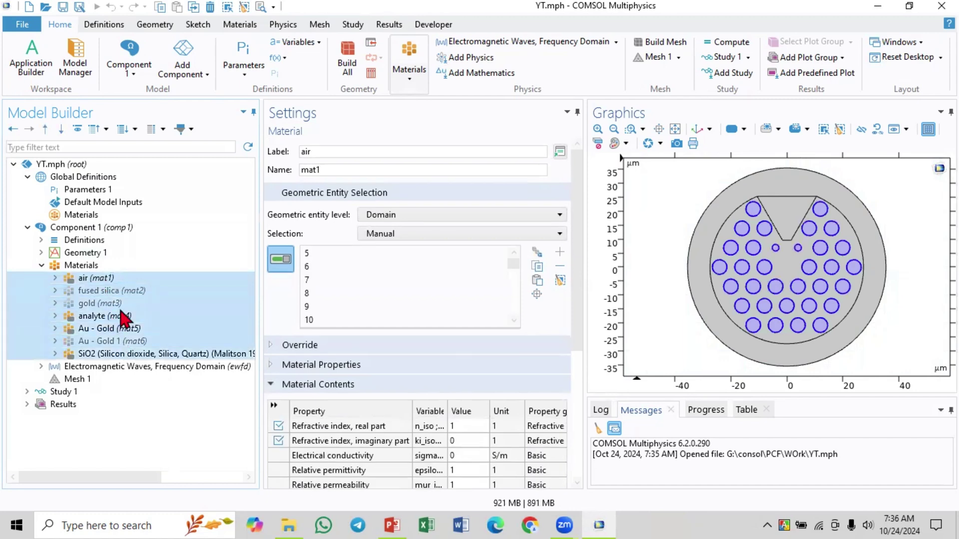
right_click(122, 315)
left_click(168, 386)
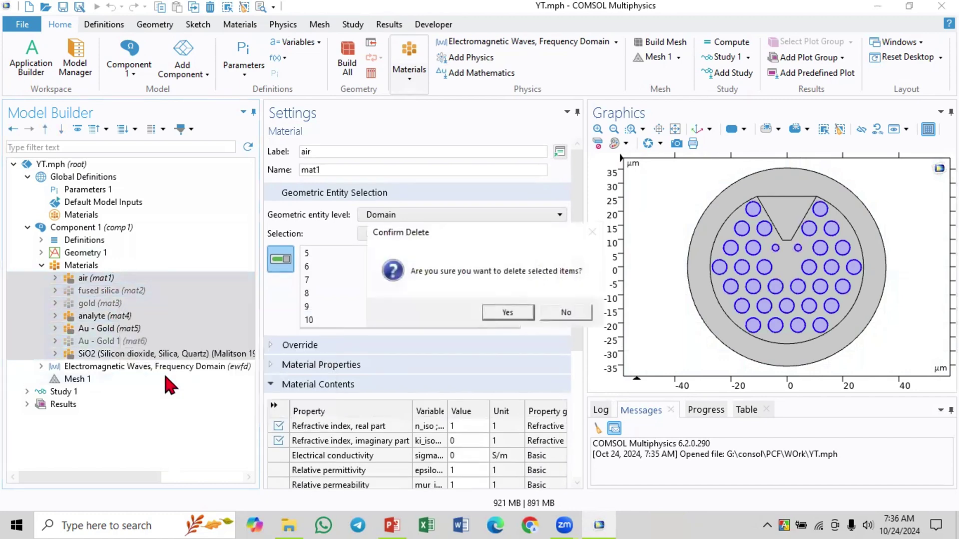
left_click(507, 314)
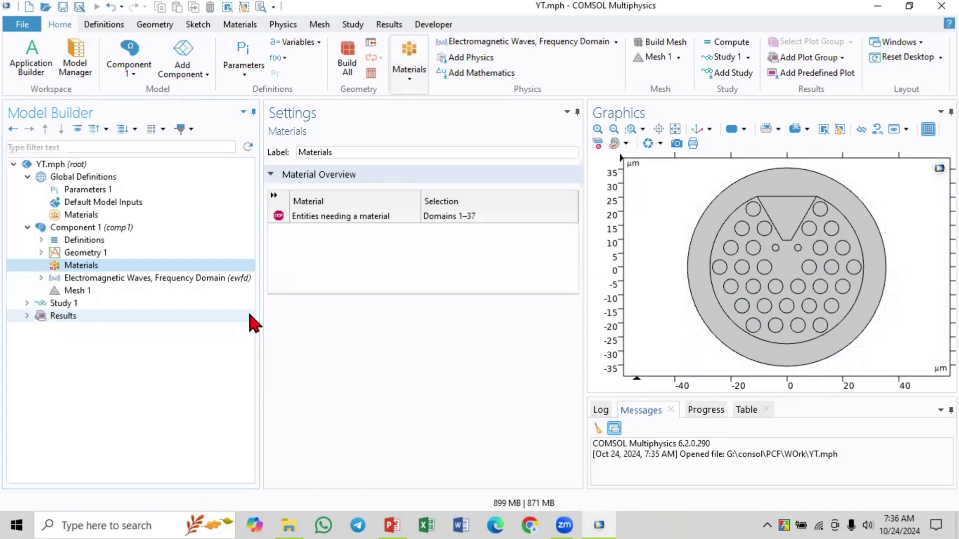
Import the air, fused silica, gold and analyte materials into Component 1 from the model file 4th-work.mph.
right_click(92, 272)
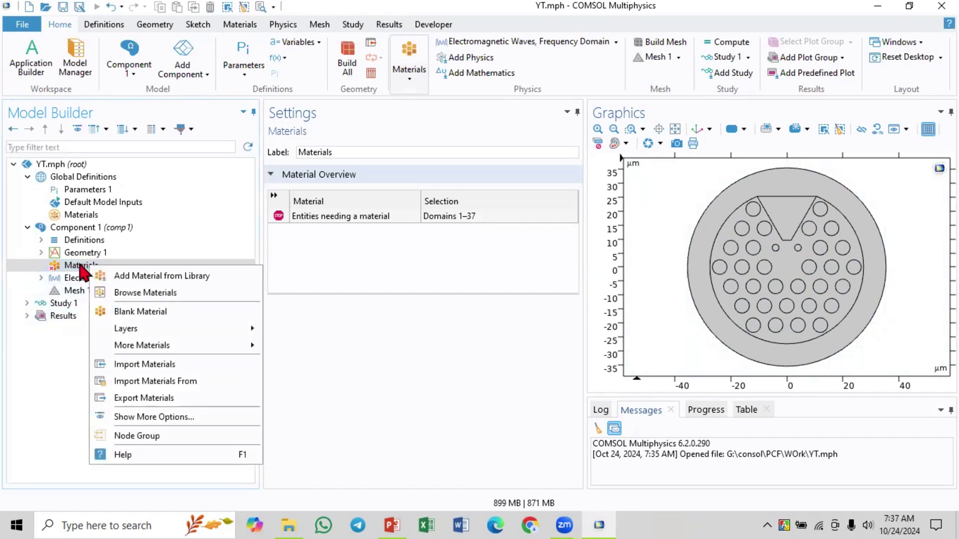
left_click(155, 381)
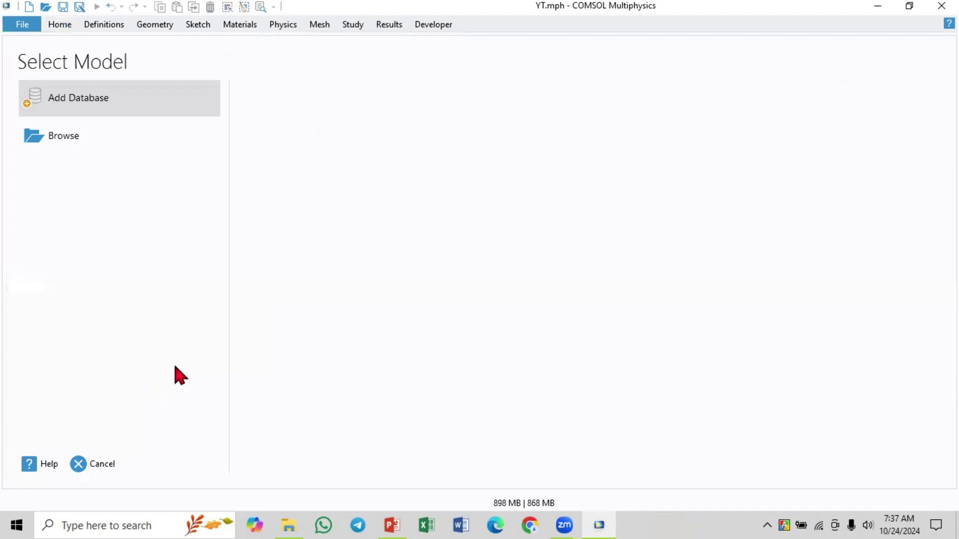
left_click(54, 137)
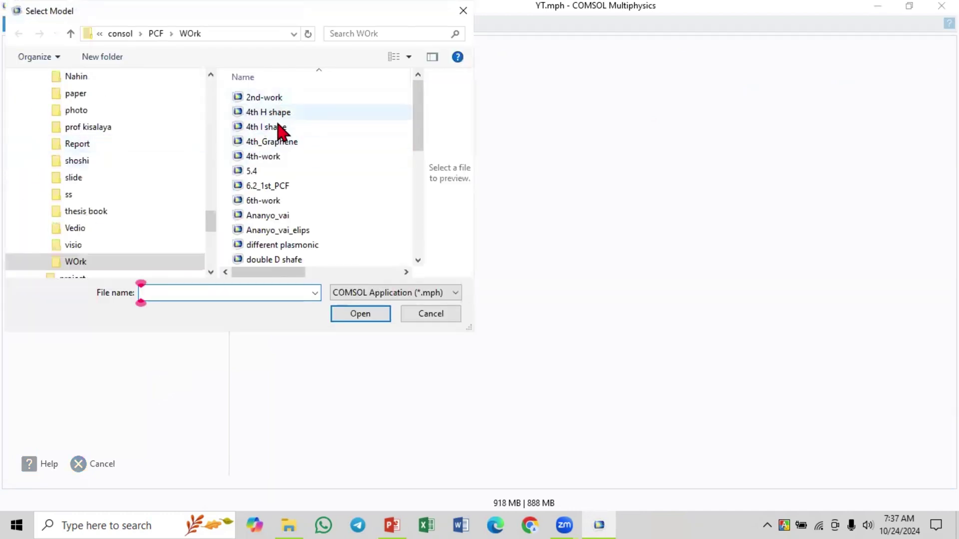
scroll(288, 169, "down", 5)
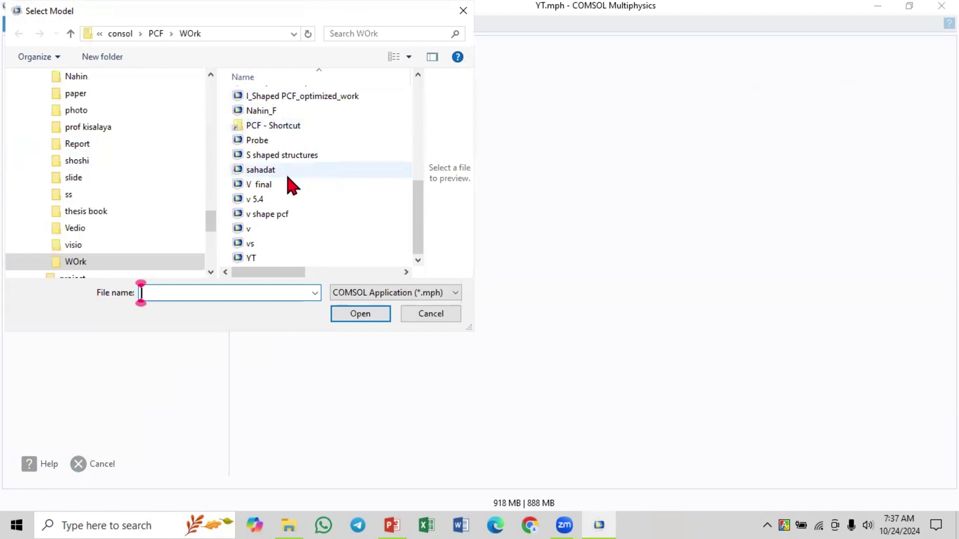
scroll(288, 178, "up", 5)
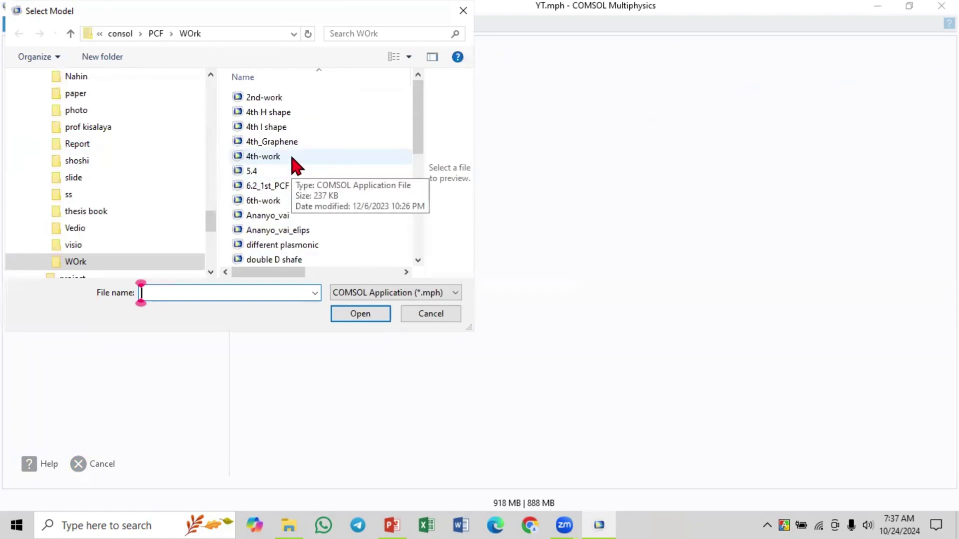
left_click(292, 157)
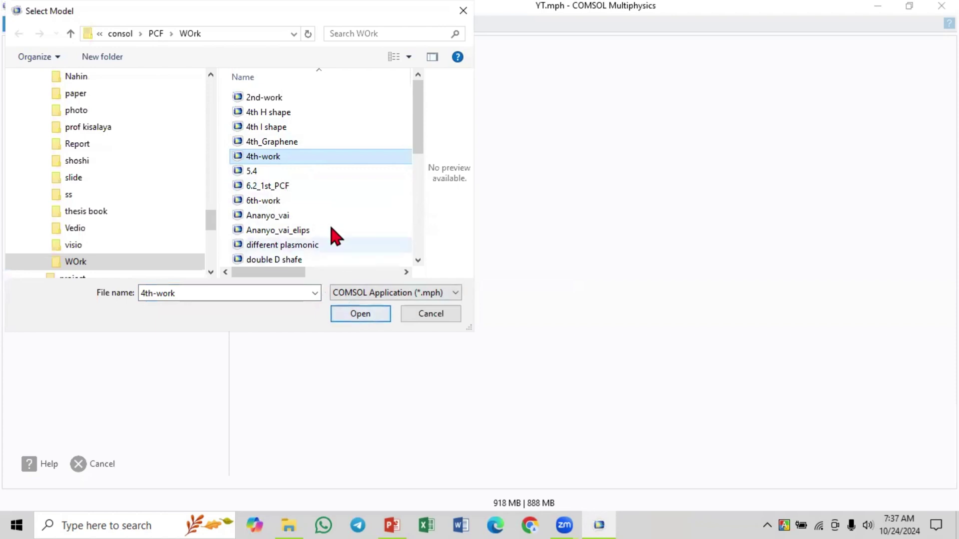
scroll(310, 200, "down", 2)
scroll(287, 186, "up", 2)
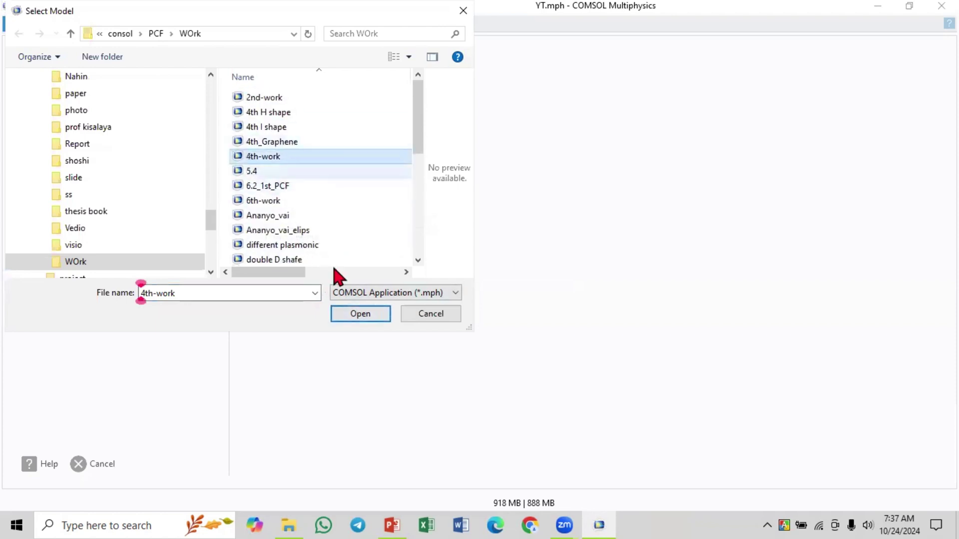
left_click(360, 315)
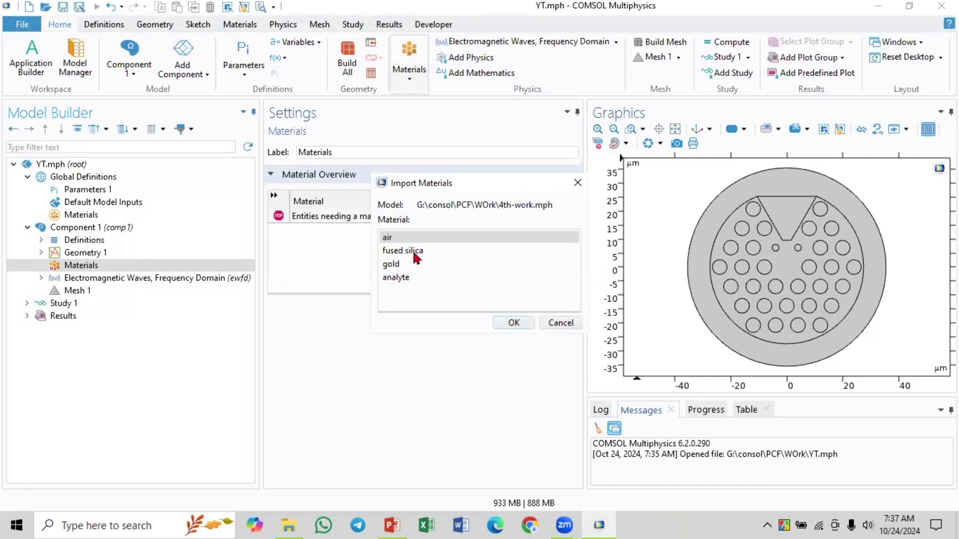
left_click_drag(415, 257, 422, 286)
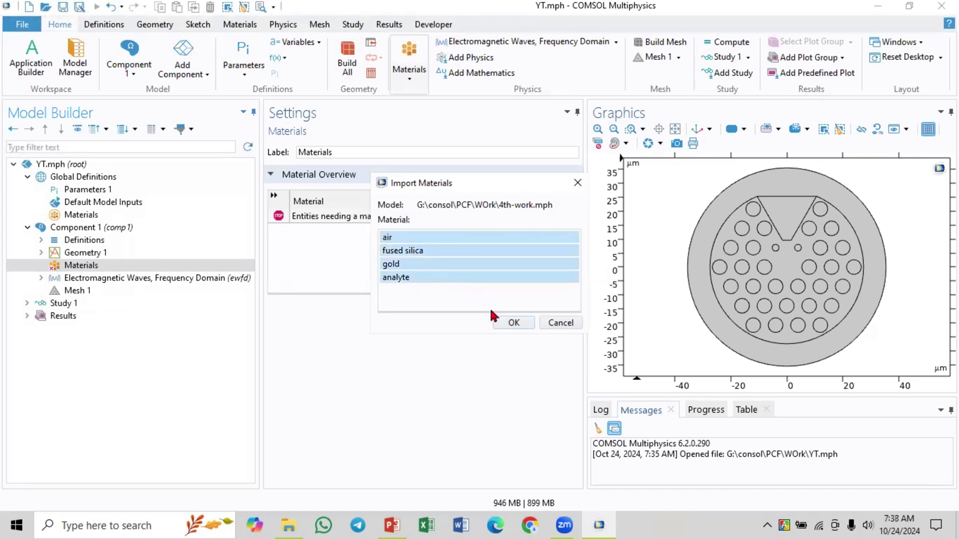
left_click(509, 323)
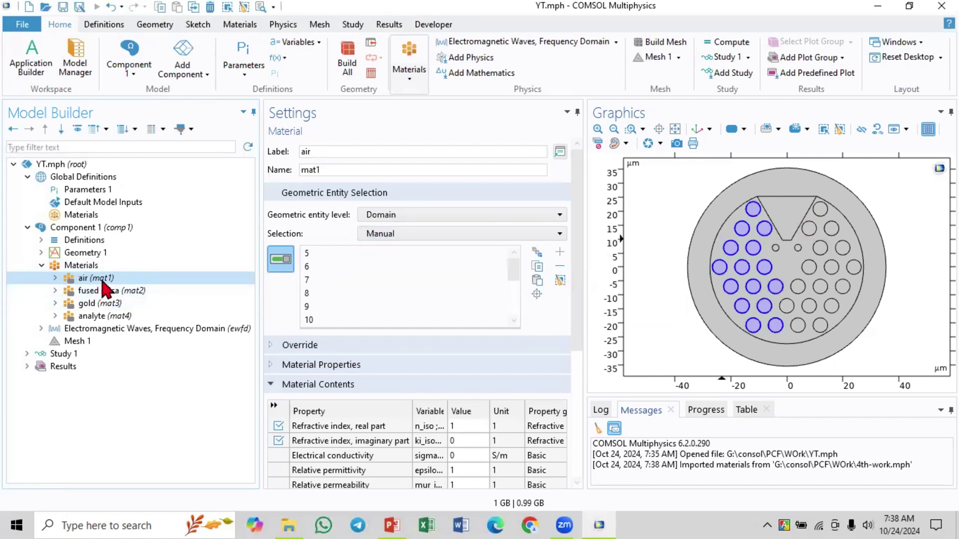
Add the outer ring domain to the analyte material and assign gold only to the thin layer at the base of the V-shaped notch.
left_click(133, 318)
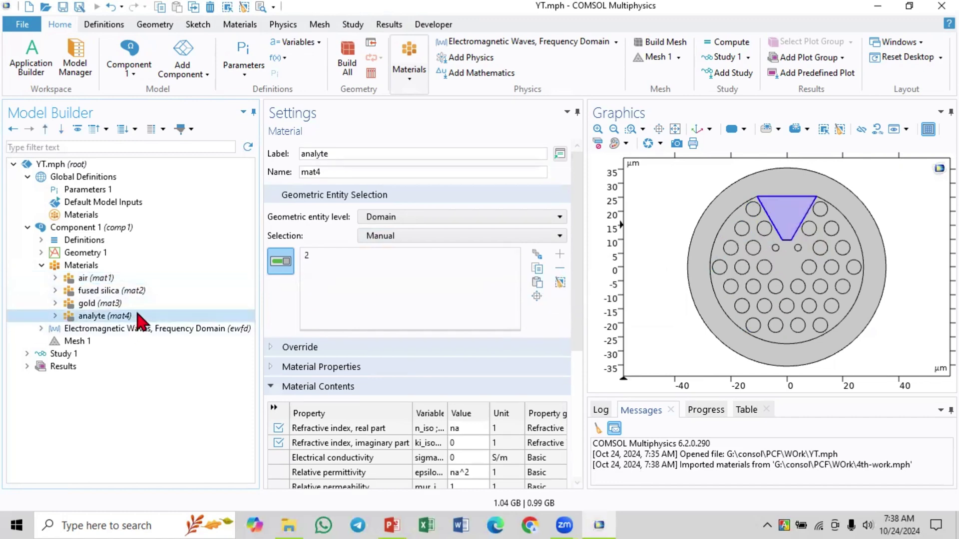
left_click(746, 189)
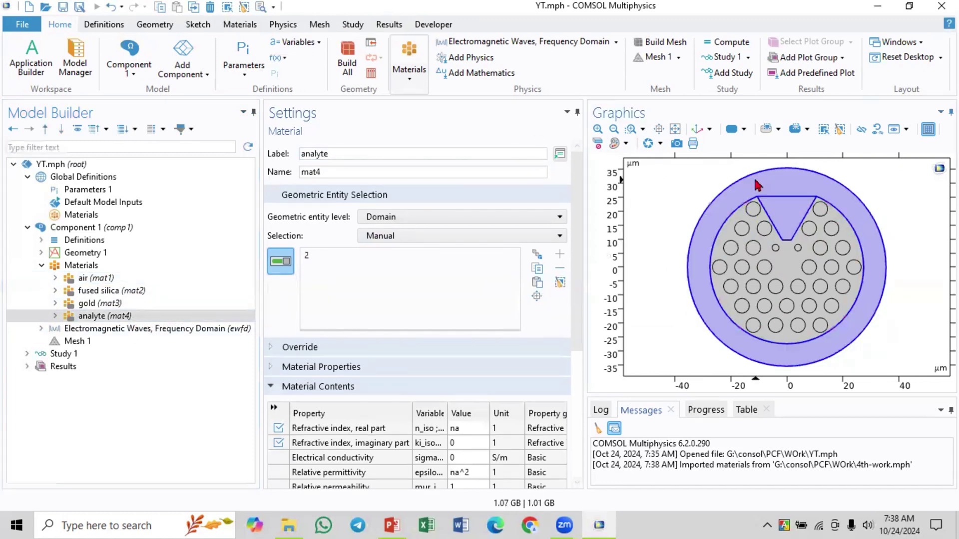
left_click(102, 303)
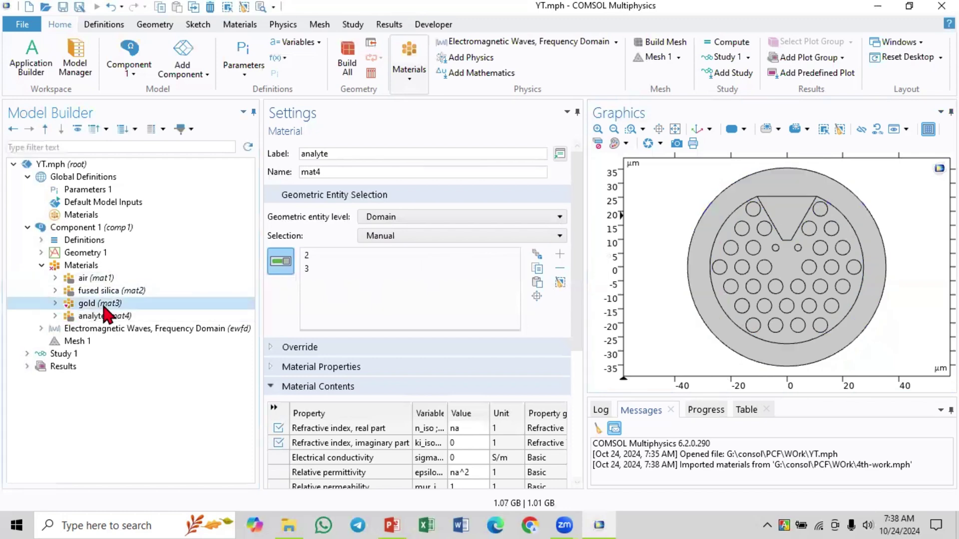
left_click(560, 283)
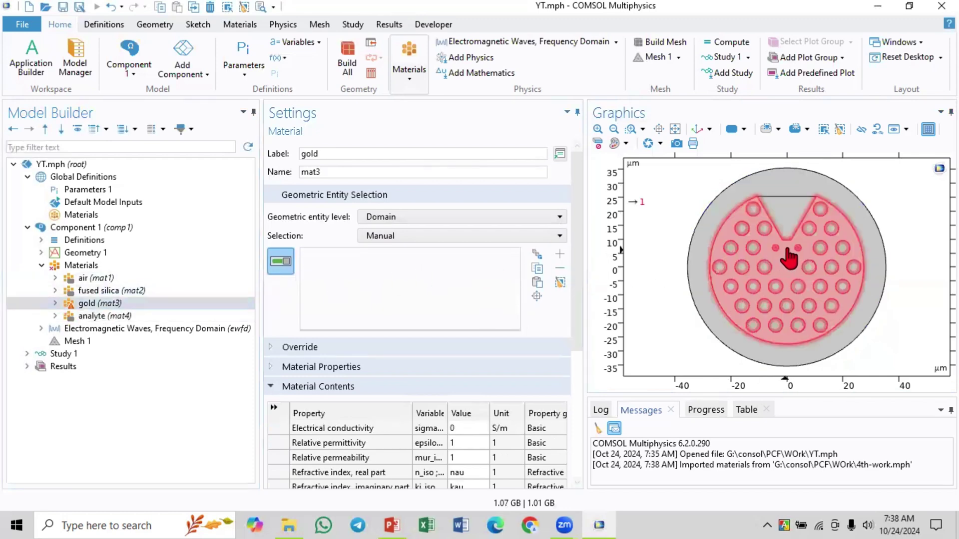
left_click(630, 129)
left_click_drag(777, 237, 799, 254)
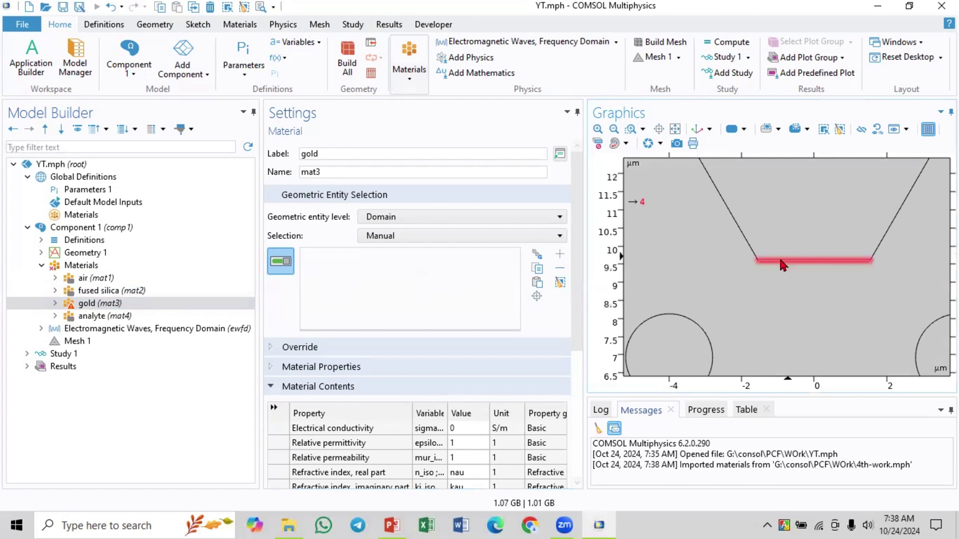
Remove the overridden domain 4 from the fused silica material's selection.
left_click(97, 291)
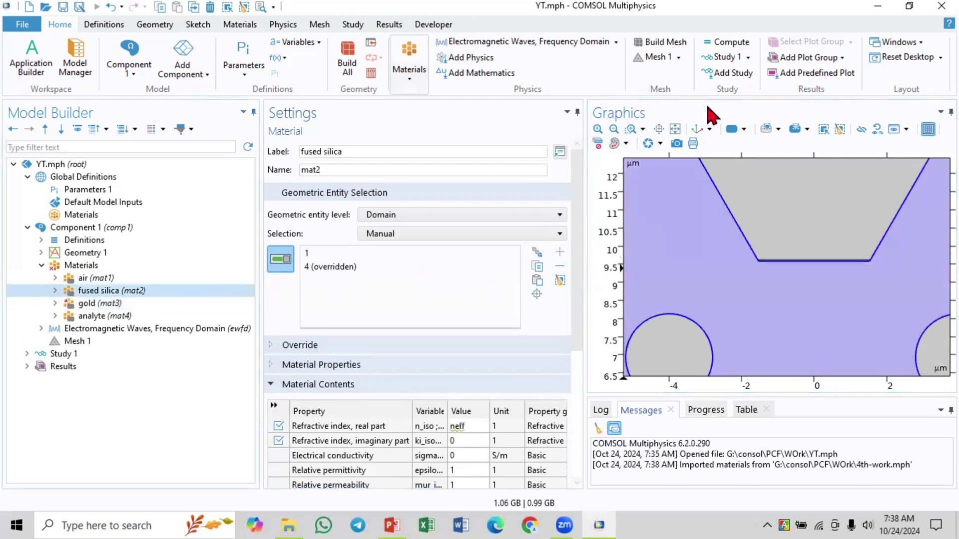
left_click(675, 129)
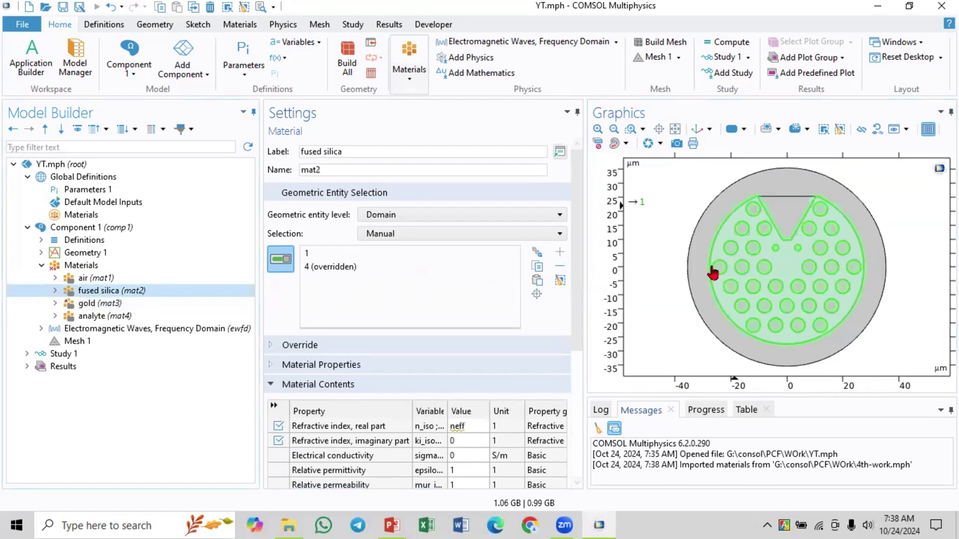
left_click(328, 268)
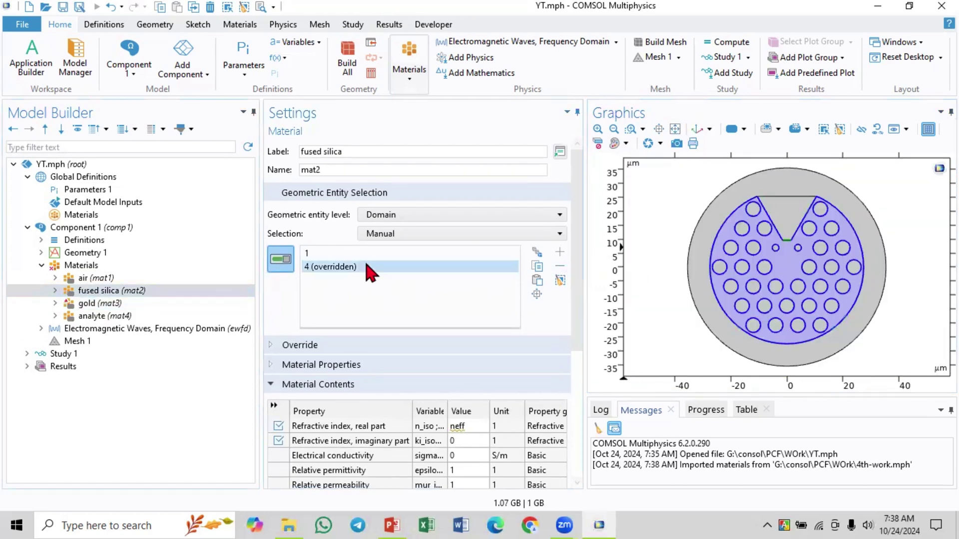
left_click(560, 266)
Assign the air material to all the circular holes by selecting every domain and removing domains 1 to 4.
left_click(125, 278)
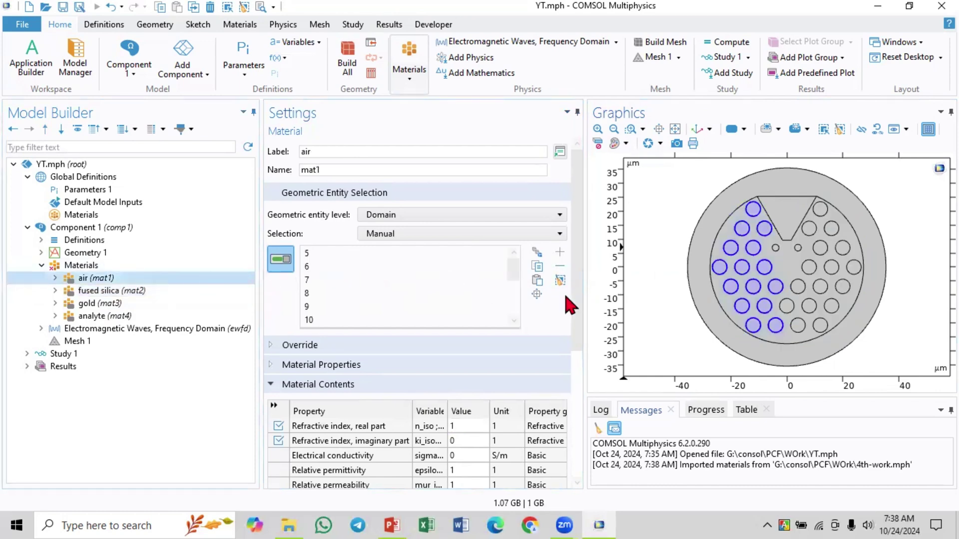
left_click(782, 281)
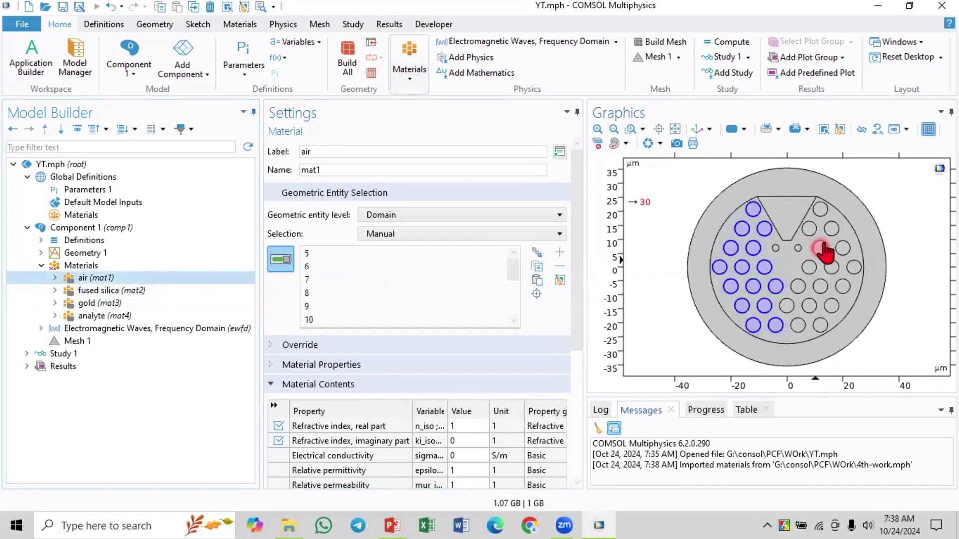
left_click(823, 131)
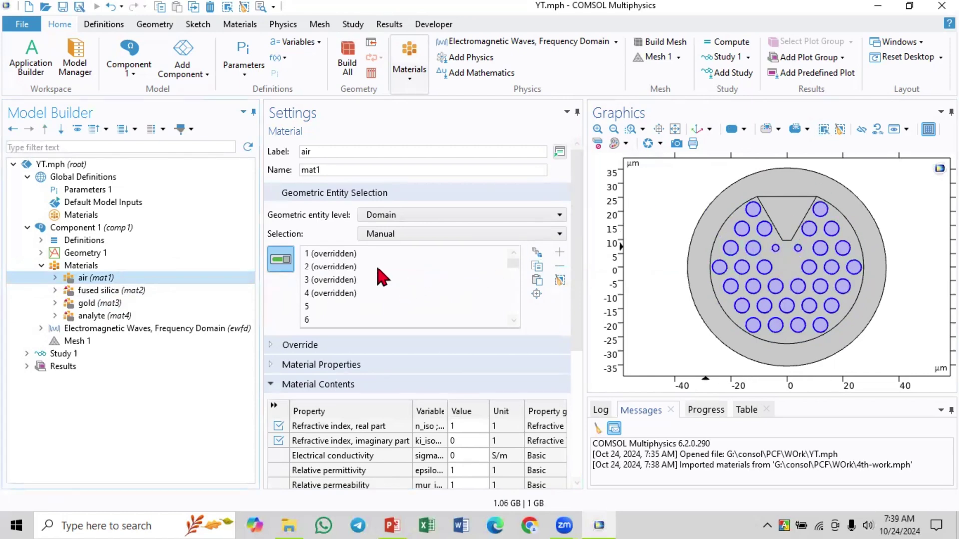
left_click(367, 254)
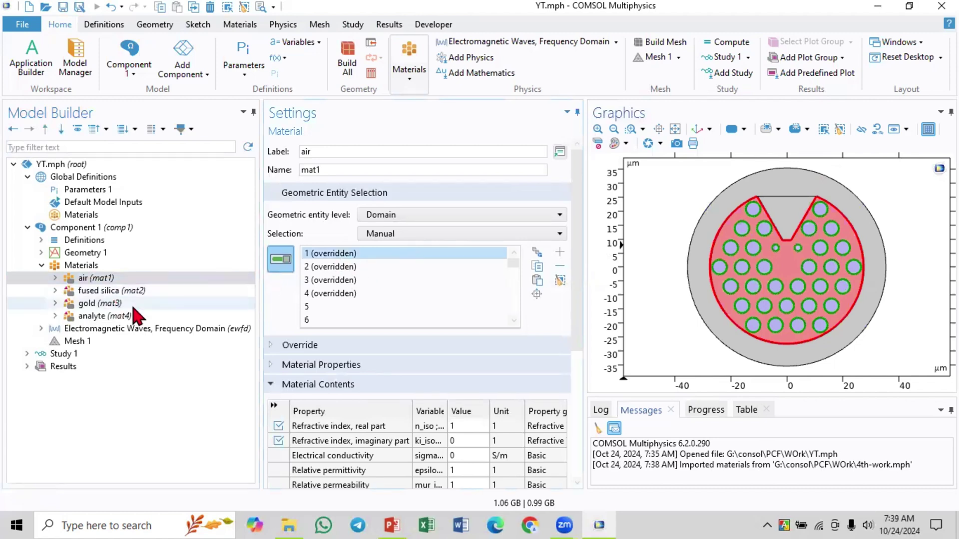
left_click(360, 265, "ctrl")
left_click(362, 279, "ctrl")
left_click(364, 292, "ctrl")
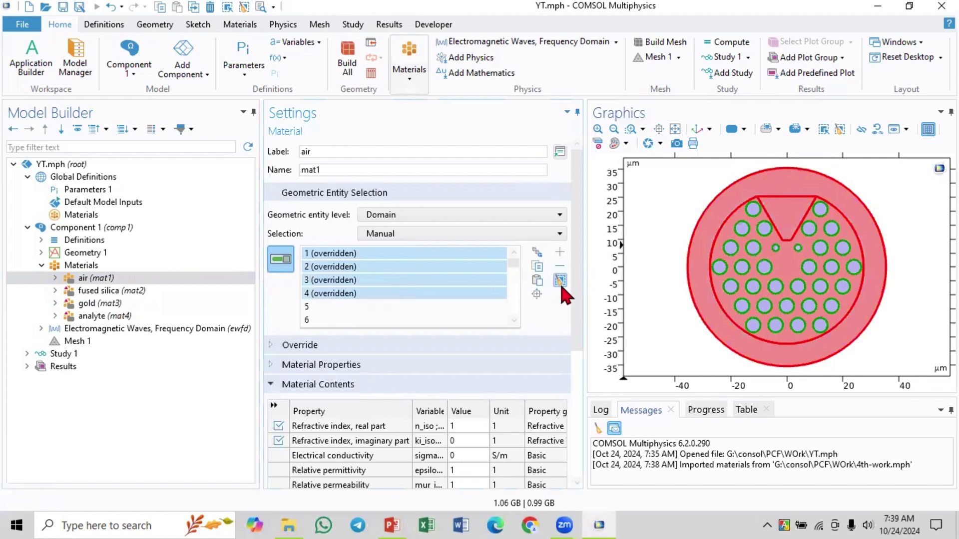
left_click(560, 268)
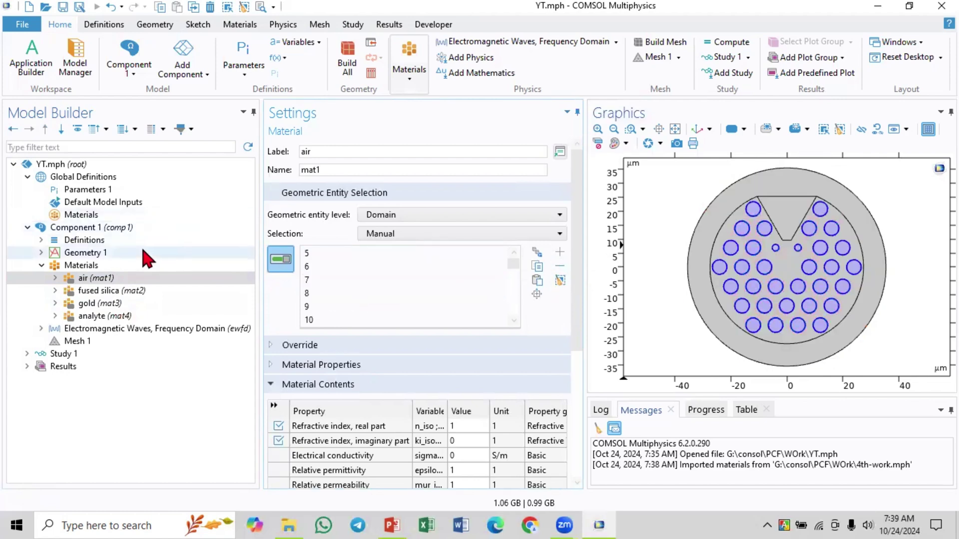
Disable the four imported materials: air, fused silica, gold and analyte.
left_click(104, 294, "ctrl")
left_click(111, 303, "ctrl")
left_click(120, 316, "ctrl")
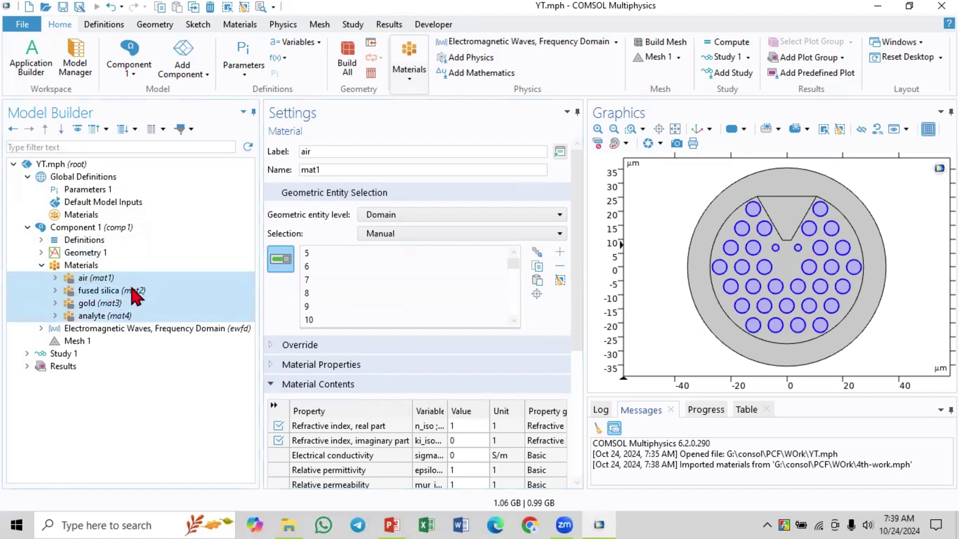
right_click(135, 292)
left_click(174, 382)
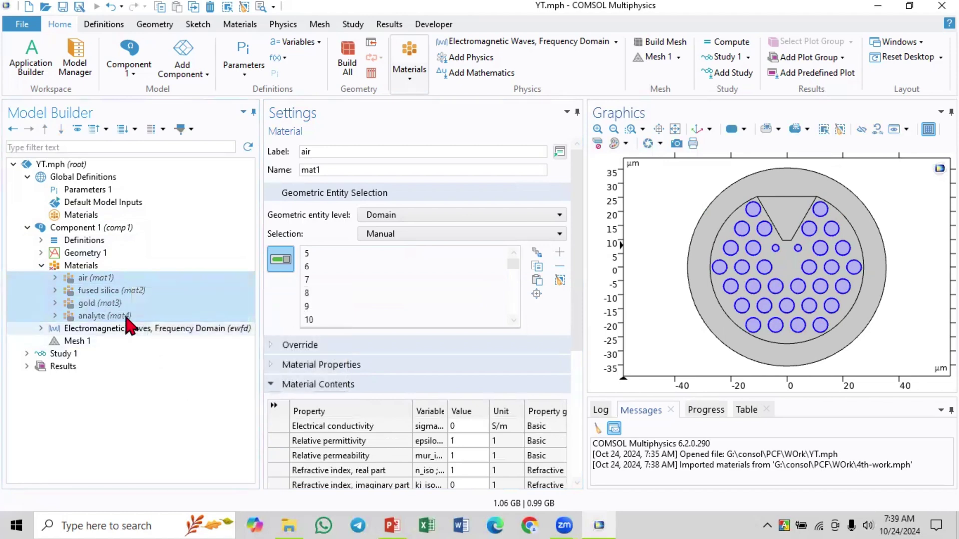
Open the material library for Component 1's materials and widen its pane for easier browsing.
left_click(100, 270)
right_click(100, 271)
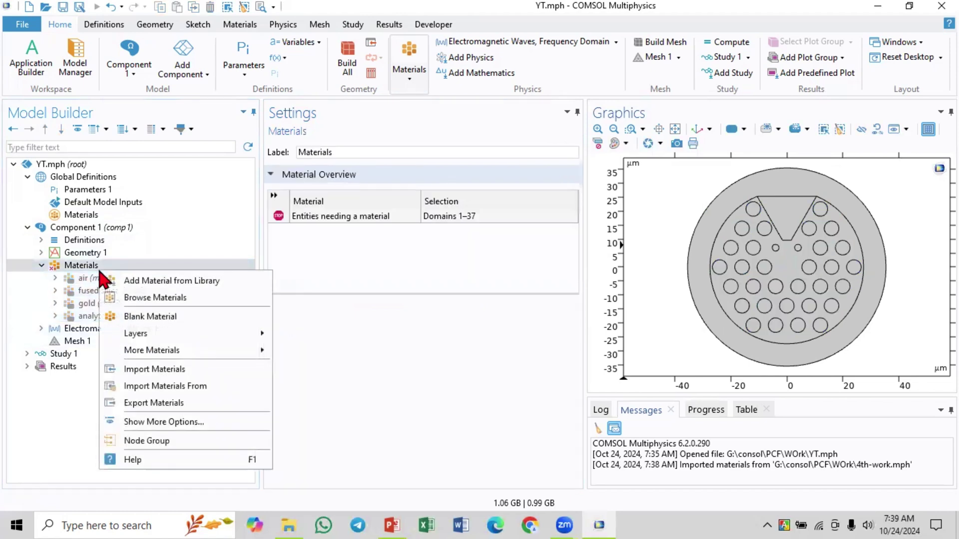
left_click(197, 283)
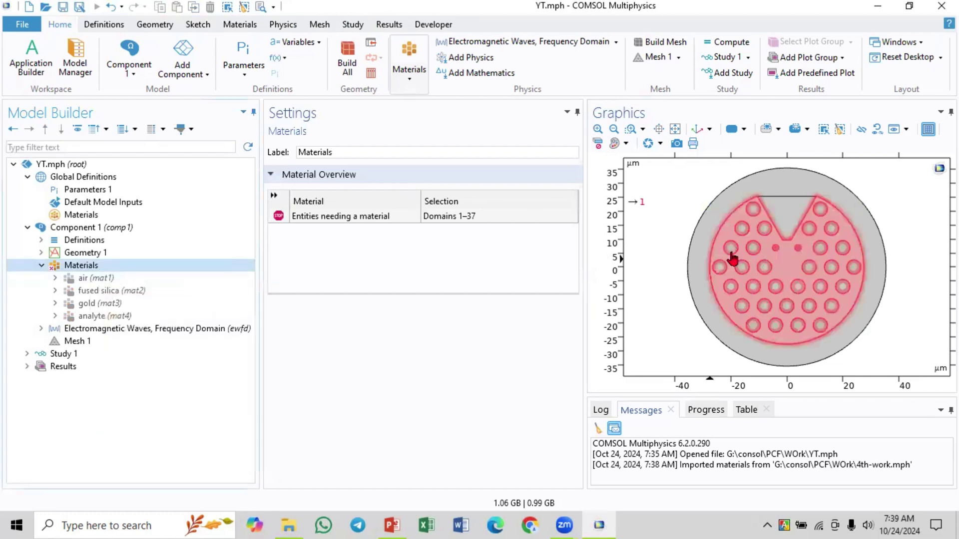
left_click_drag(584, 186, 419, 186)
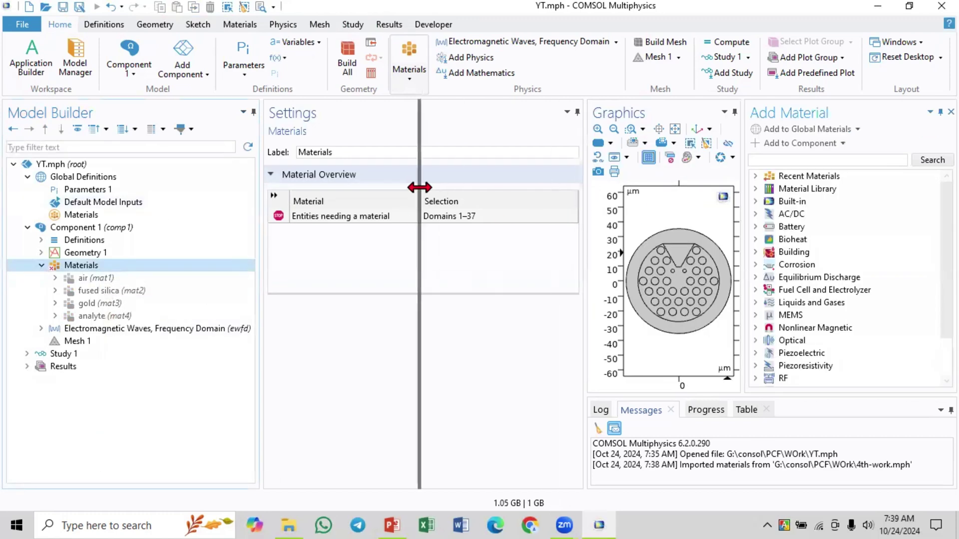
Search the material library for Air and add the optical mixed gas Air (Ciddor 1996: n 0.23-1.690 um) to the component.
left_click(721, 145)
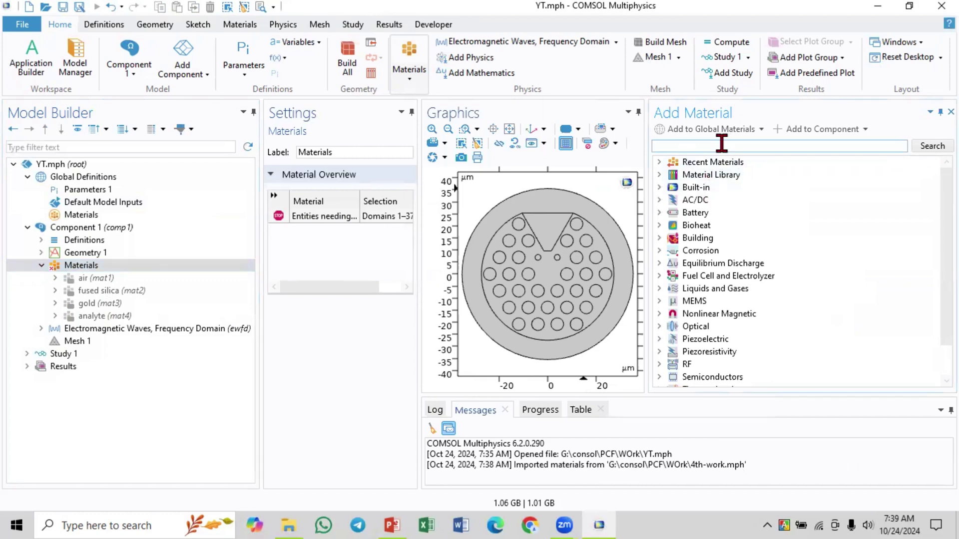
type("Air")
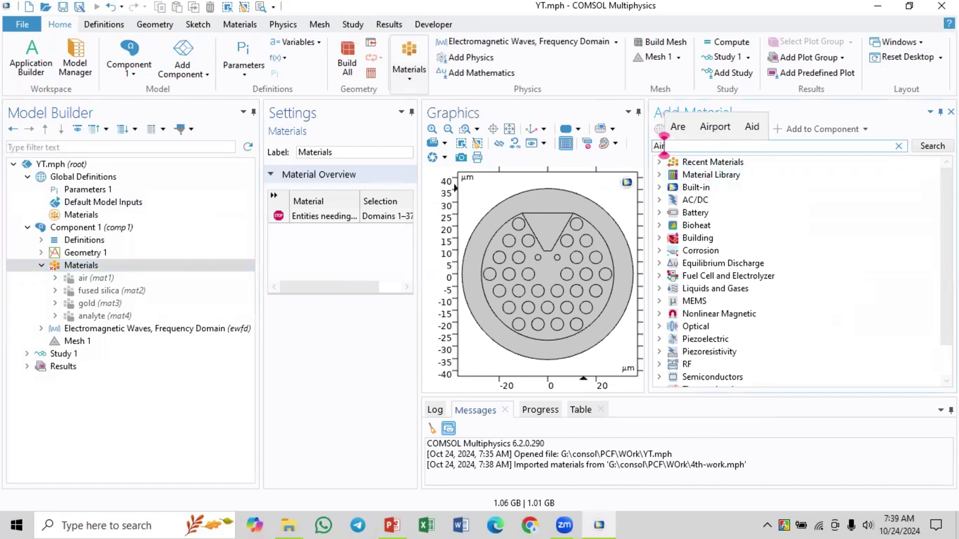
left_click(932, 145)
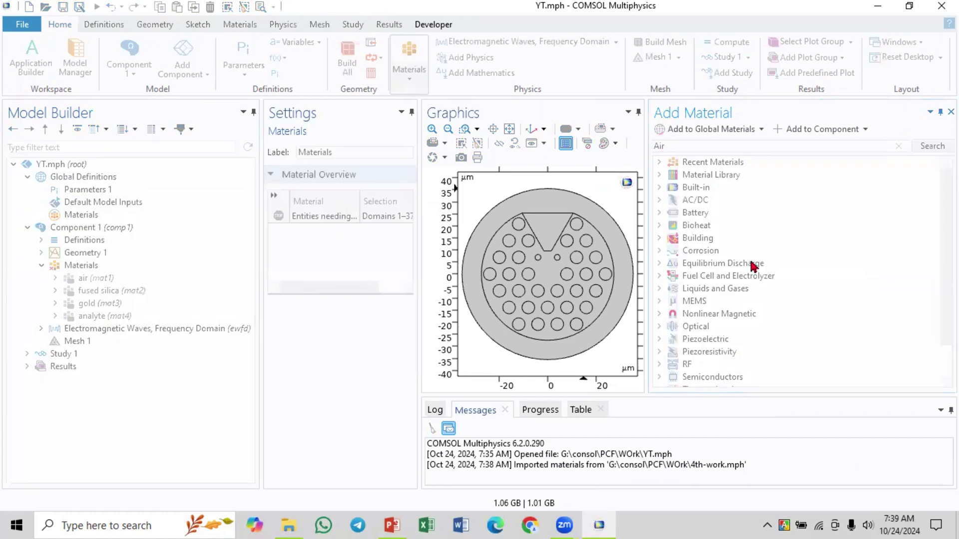
scroll(772, 258, "down", 5)
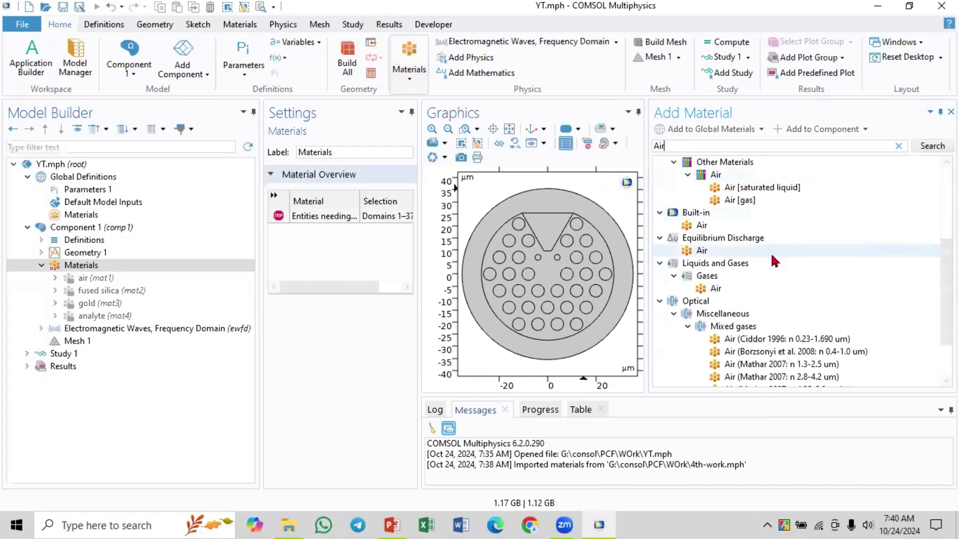
scroll(775, 261, "down", 1)
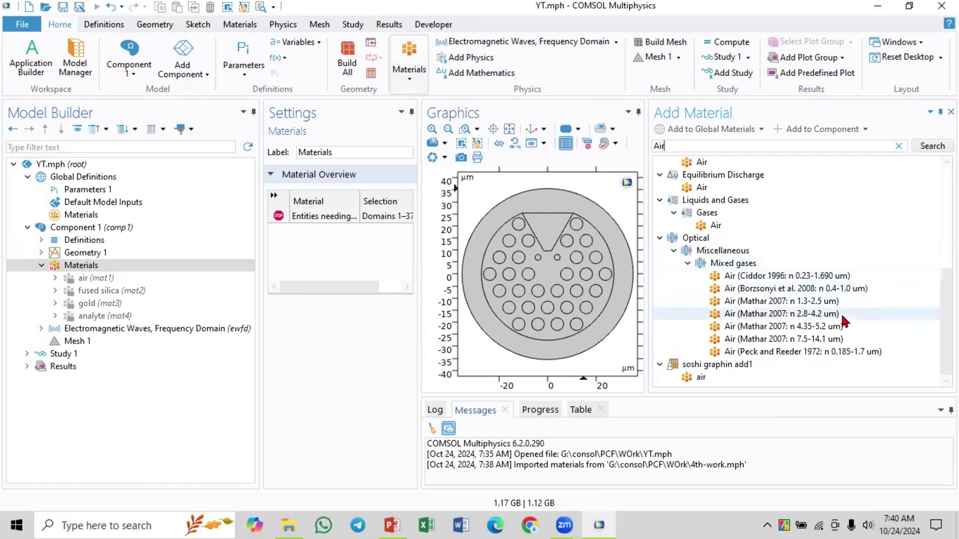
double_click(825, 277)
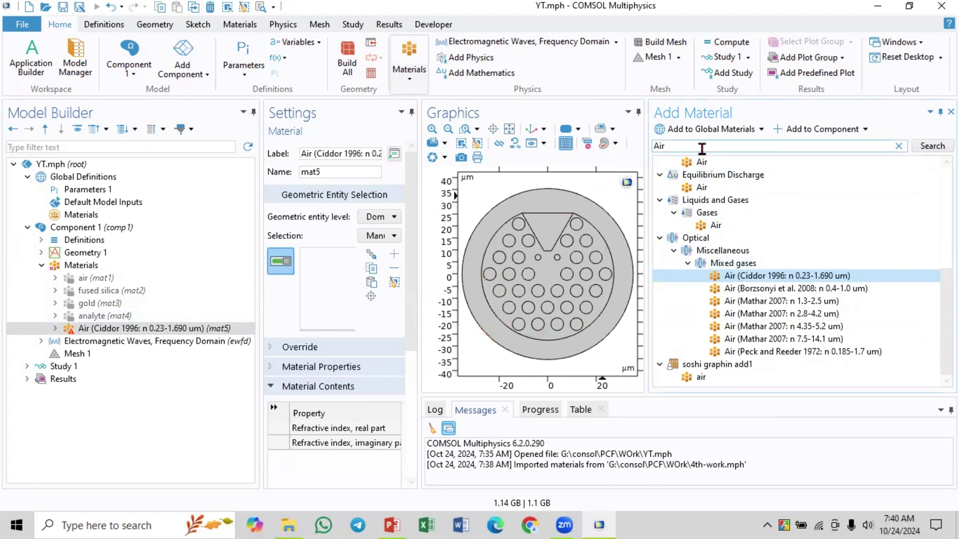
Clear the previous material search and search the library for Gold.
left_click(899, 146)
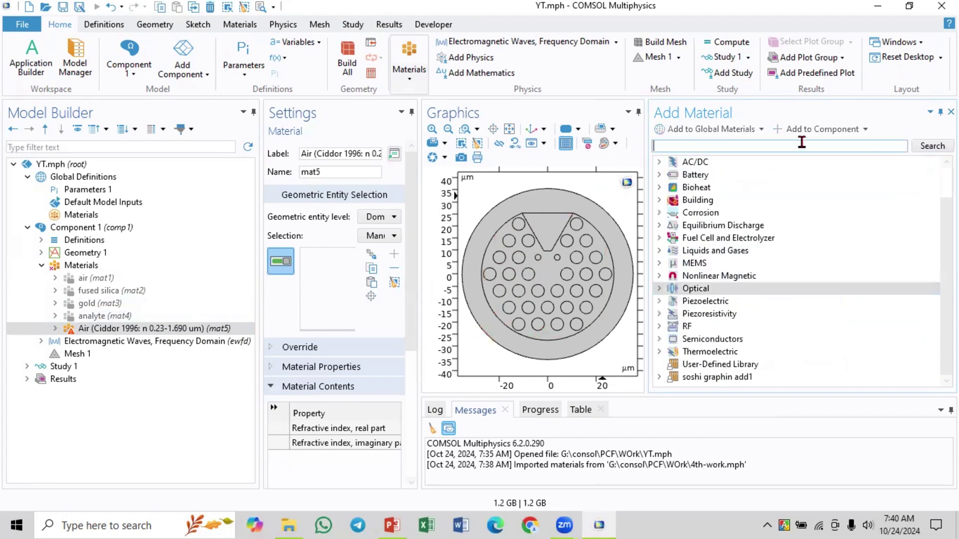
left_click(801, 143)
type("G")
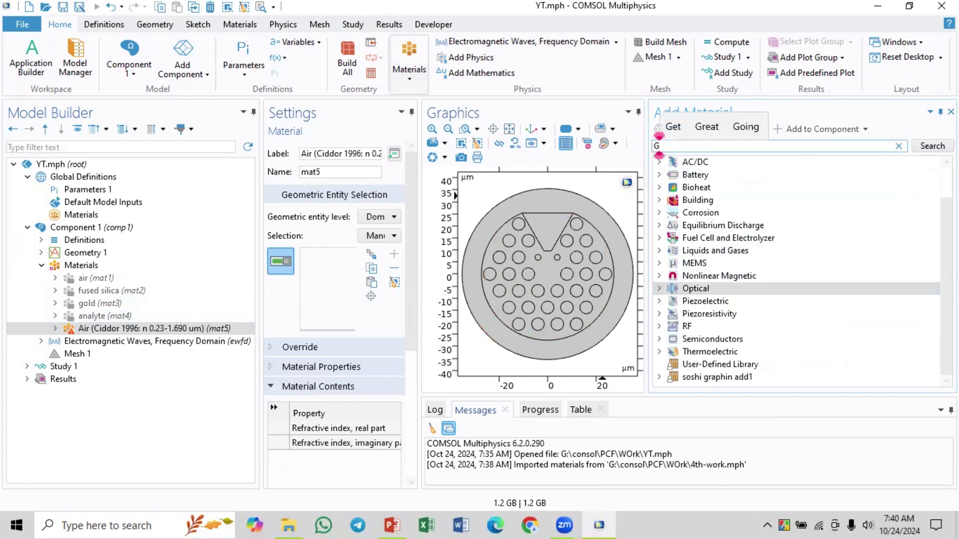
type("old")
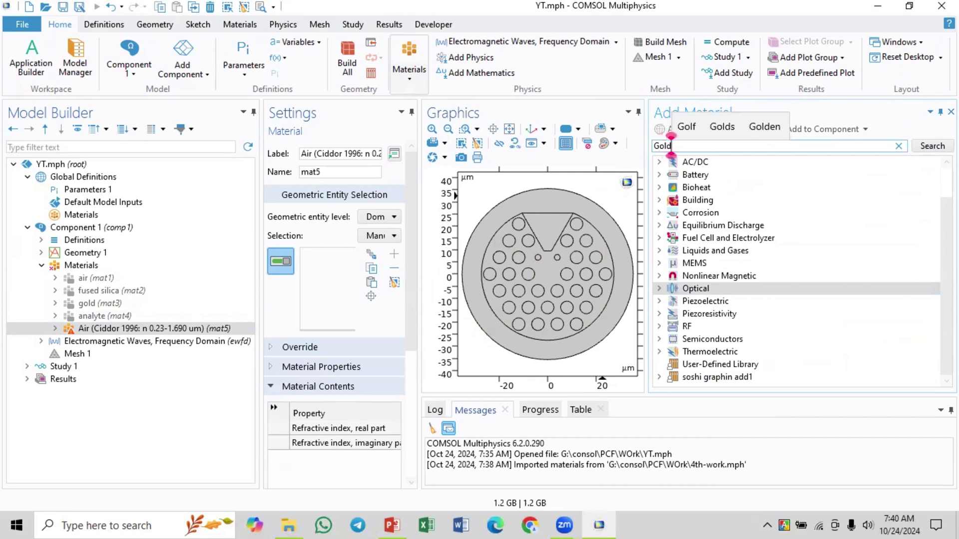
left_click(933, 145)
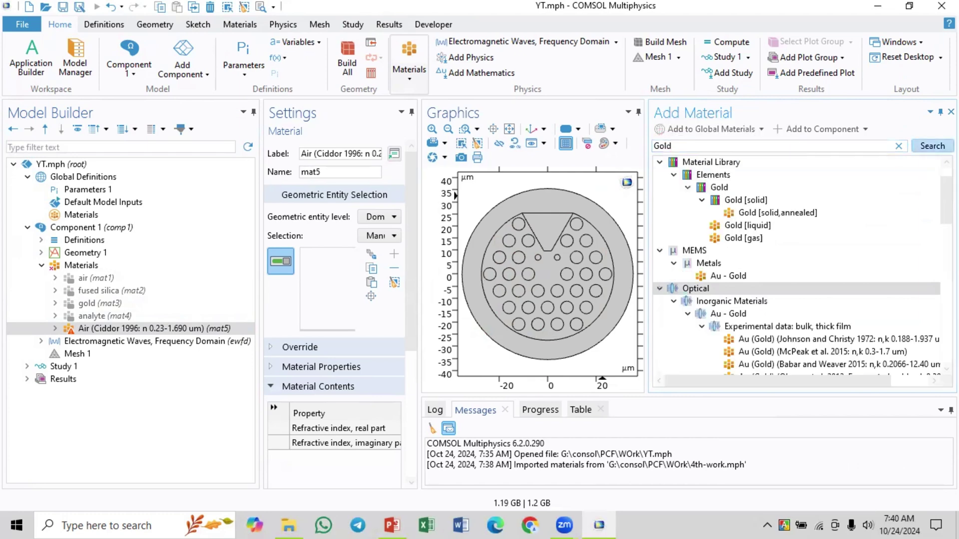
Look through the gold materials and add Au - Gold from the MEMS metals to the component.
left_click(797, 277)
scroll(797, 279, "down", 3)
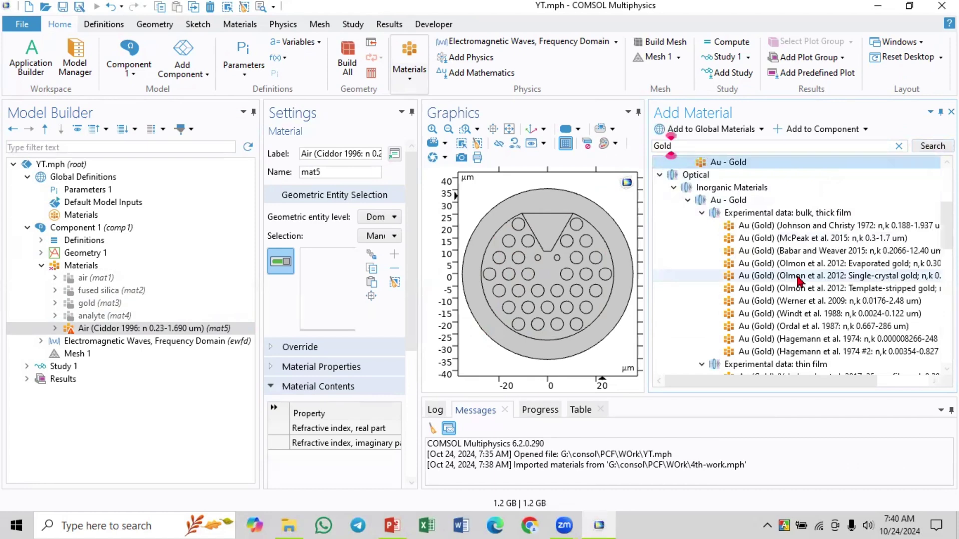
scroll(802, 279, "down", 3)
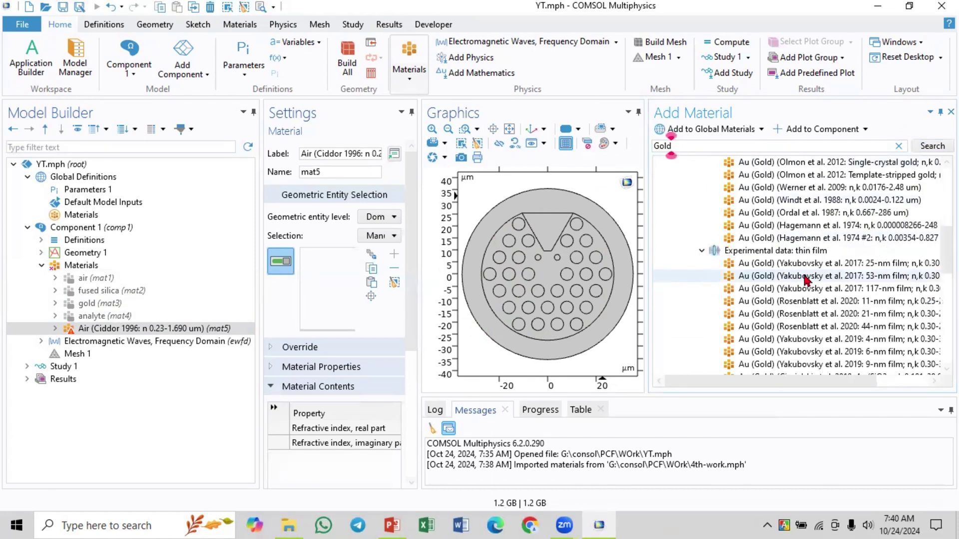
scroll(805, 280, "down", 5)
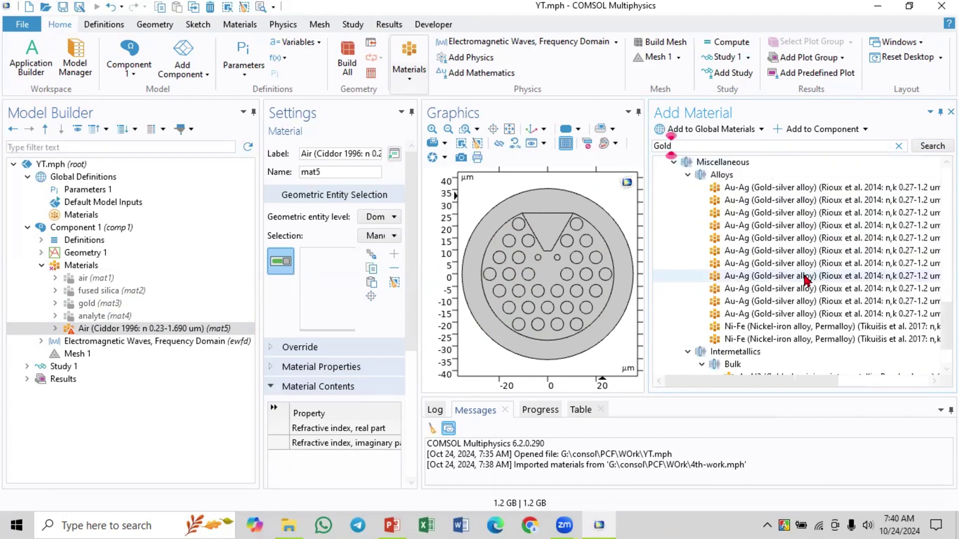
scroll(805, 280, "down", 2)
scroll(805, 279, "up", 20)
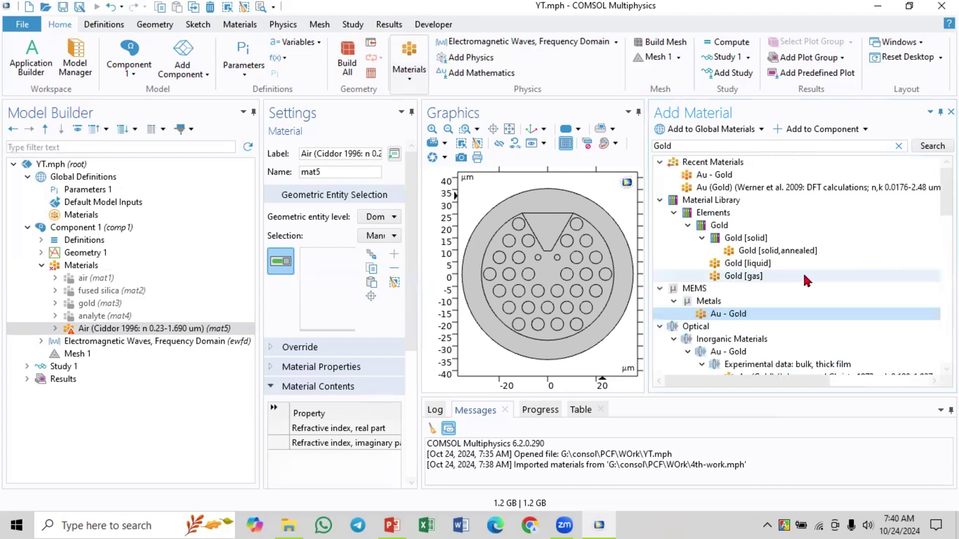
scroll(723, 302, "down", 1)
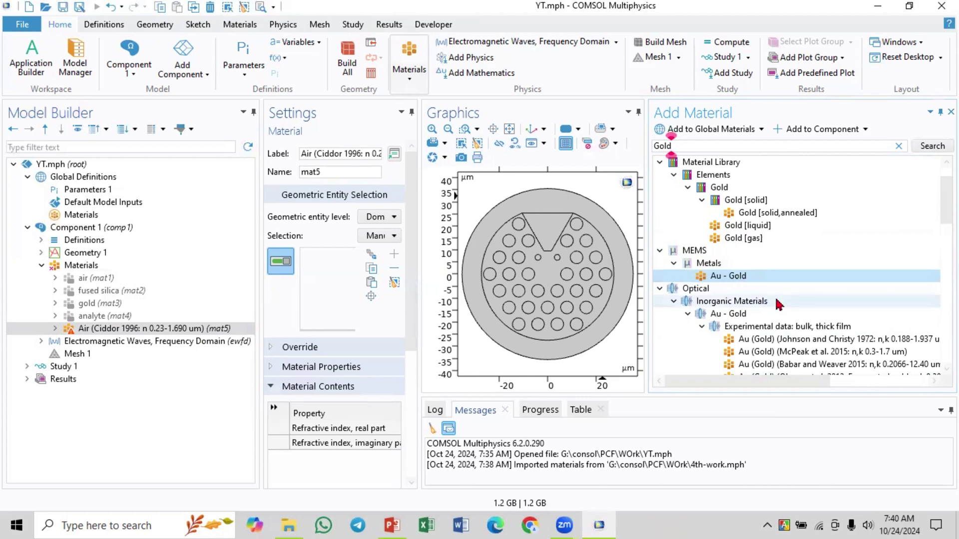
scroll(794, 290, "down", 2)
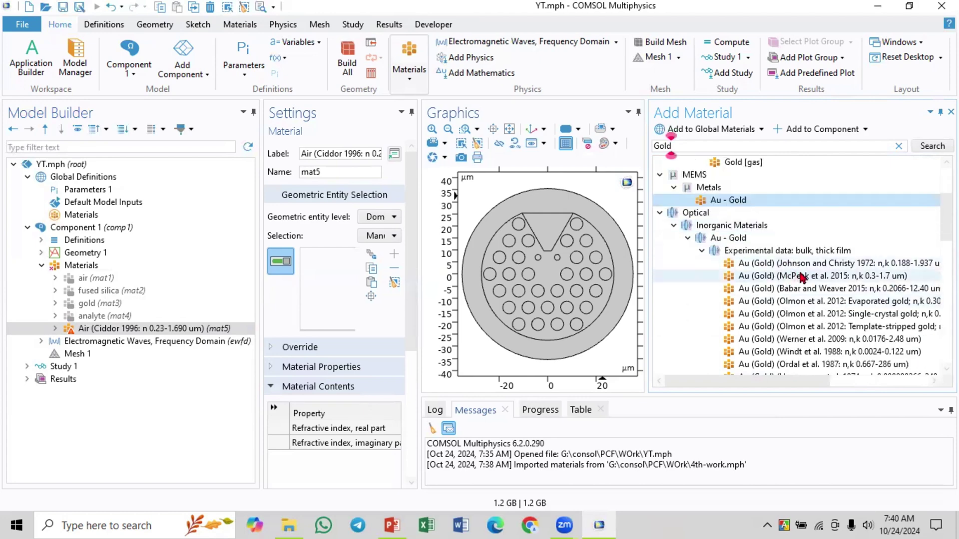
scroll(749, 276, "up", 2)
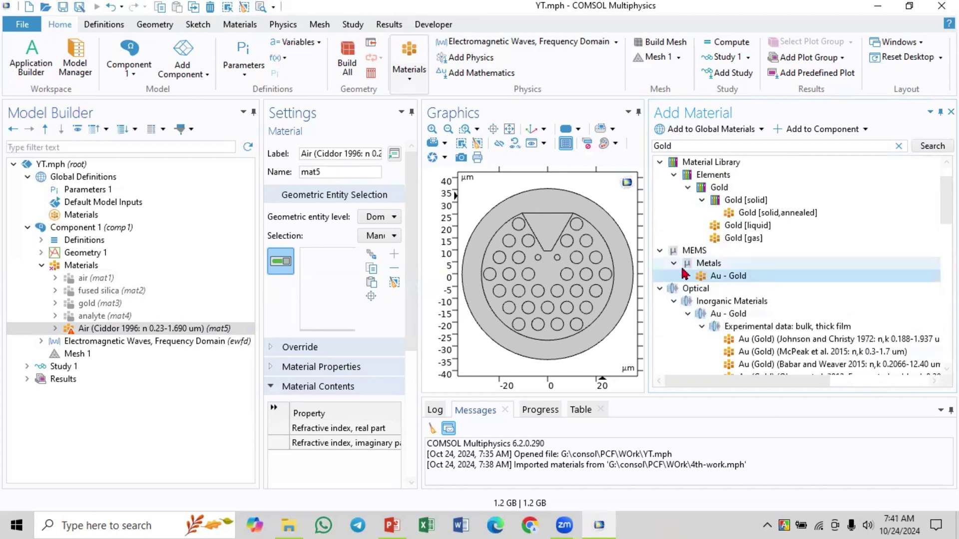
left_click_drag(704, 278, 157, 342)
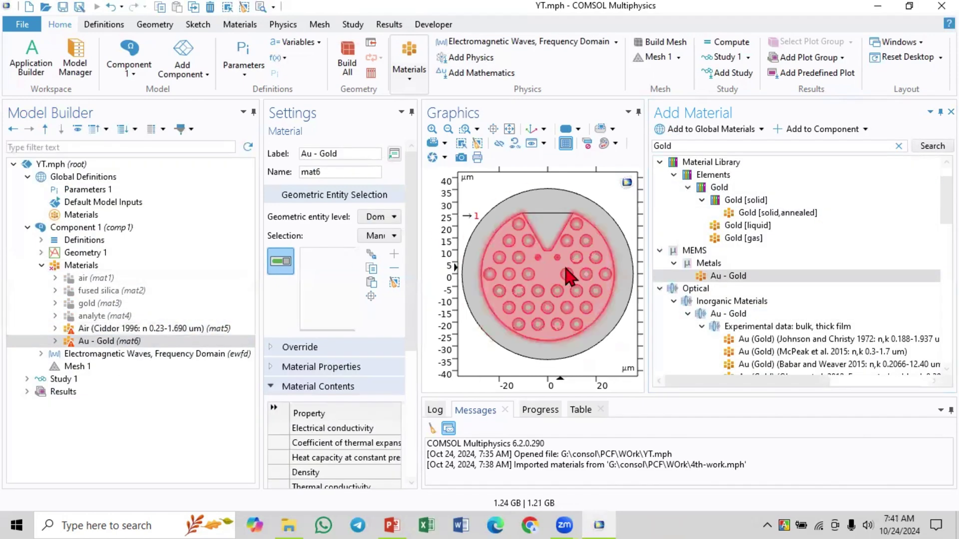
Replace the material library search with Fused silica.
left_click(898, 145)
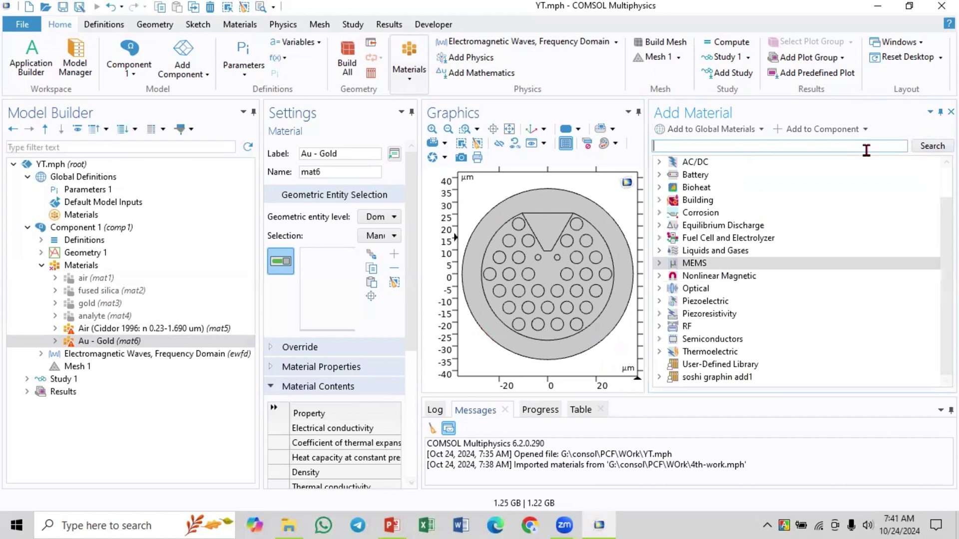
type("Fu")
type("se")
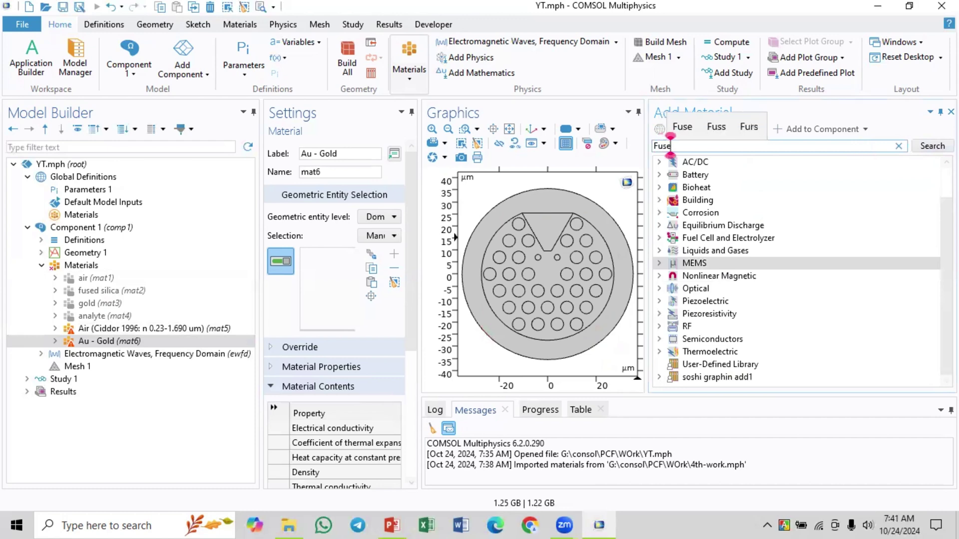
type("d si")
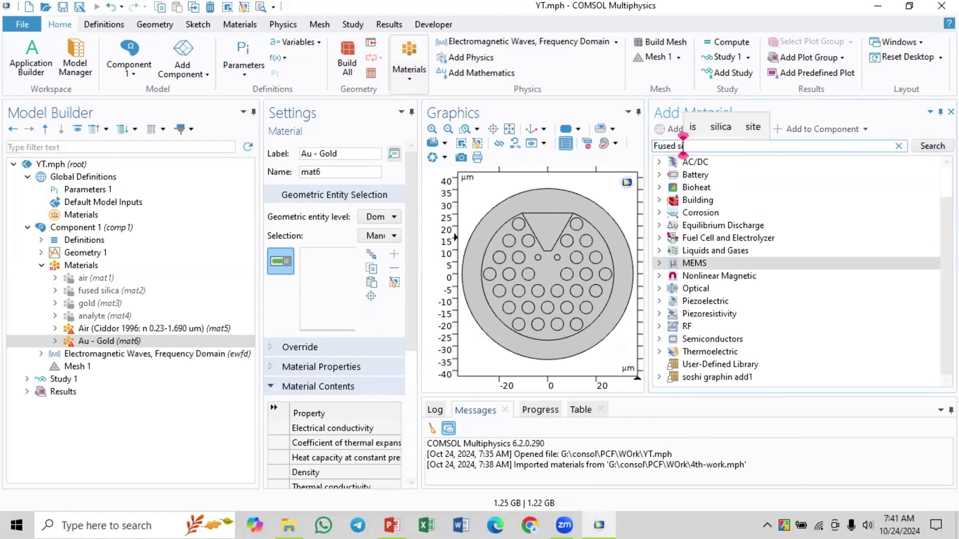
type("l")
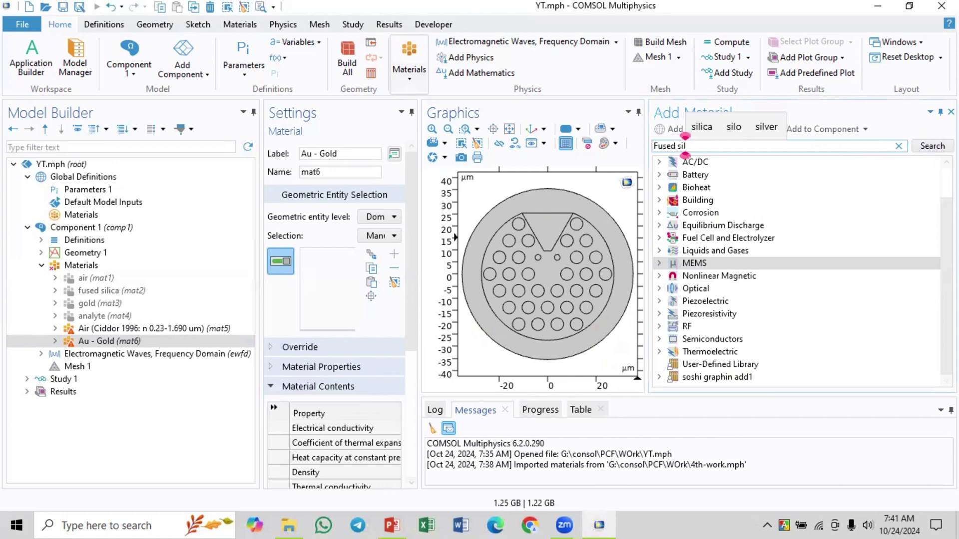
type("ica")
key("Return")
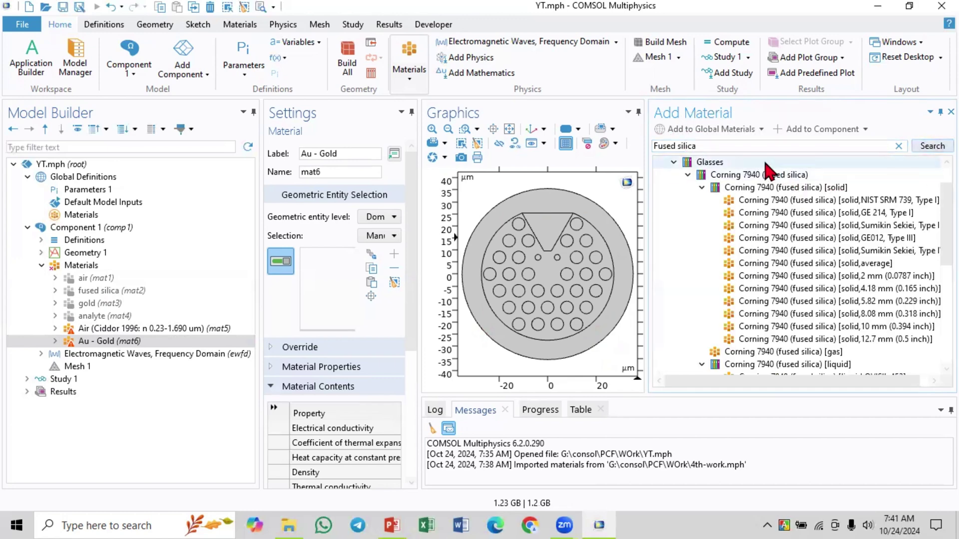
Add the optical fused silica material SiO2 (Silicon dioxide, Silica, Quartz) (Malitson 1965) to the component.
scroll(772, 214, "down", 10)
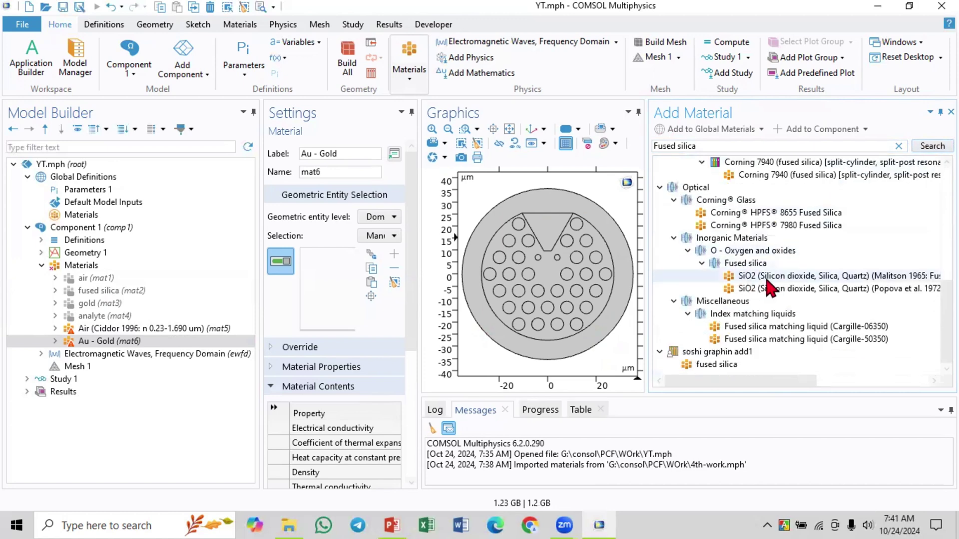
left_click(766, 276)
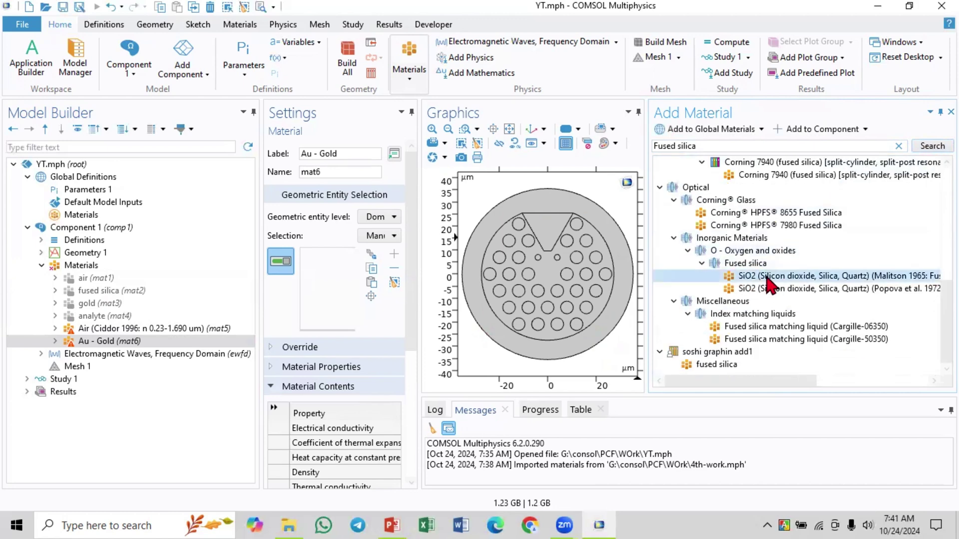
double_click(766, 276)
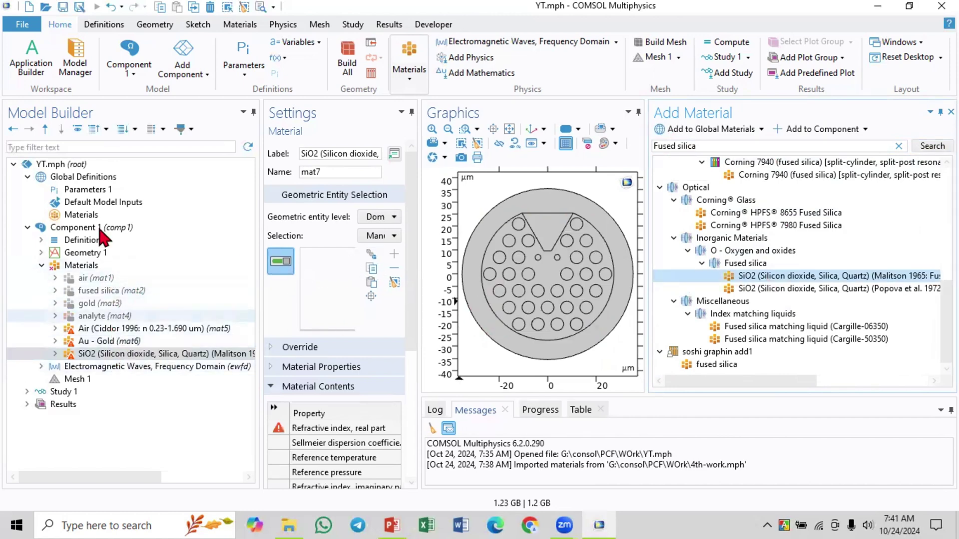
Add a blank material to Component 1, then close the material library and widen the settings pane.
left_click(98, 265)
right_click(98, 266)
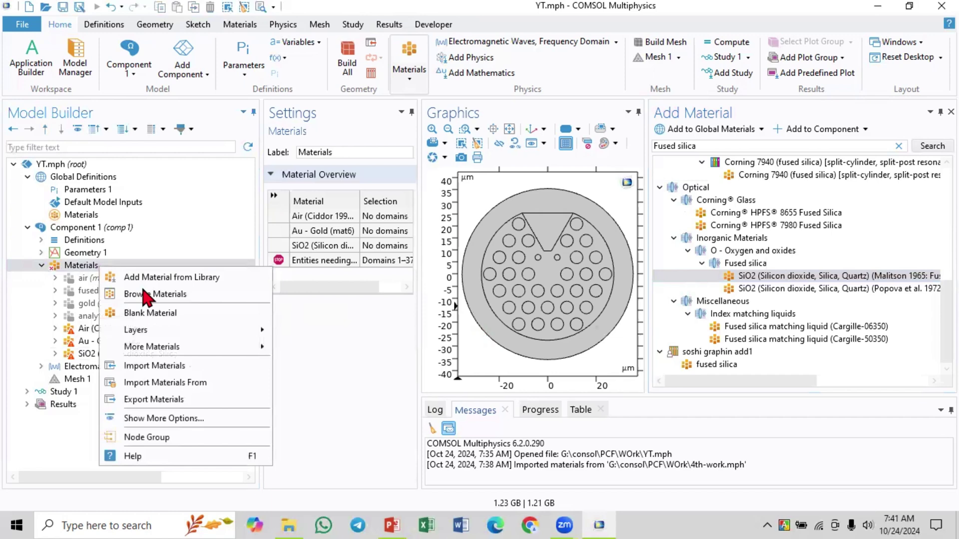
left_click(176, 314)
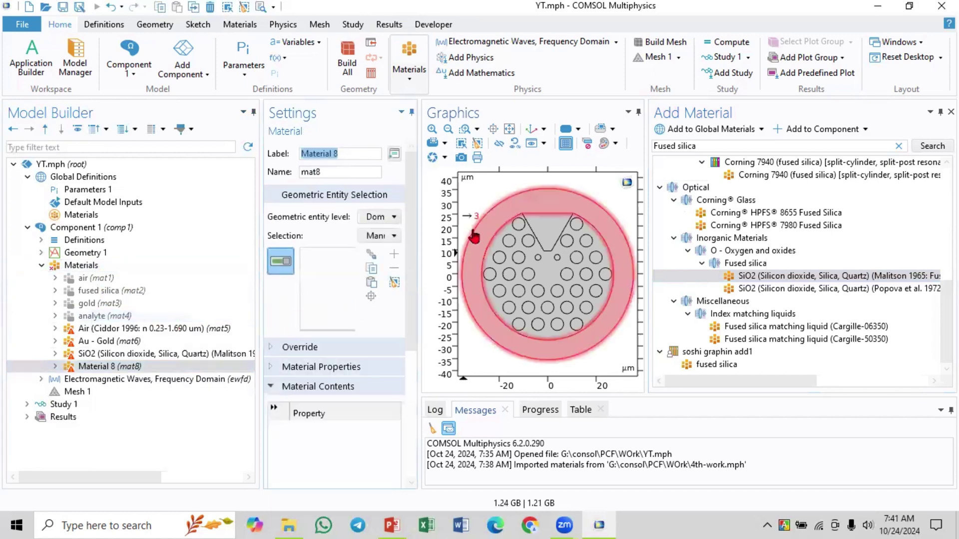
left_click(409, 63)
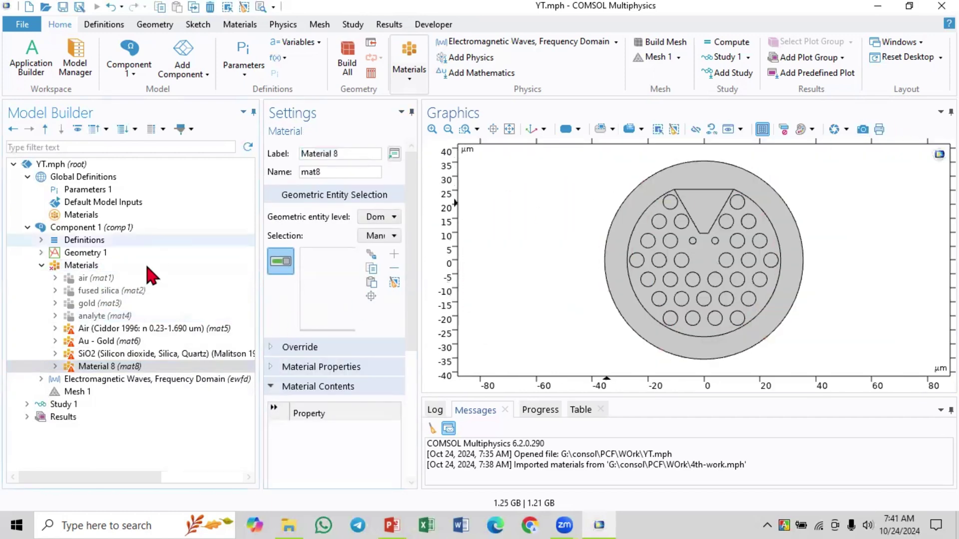
left_click_drag(418, 199, 578, 209)
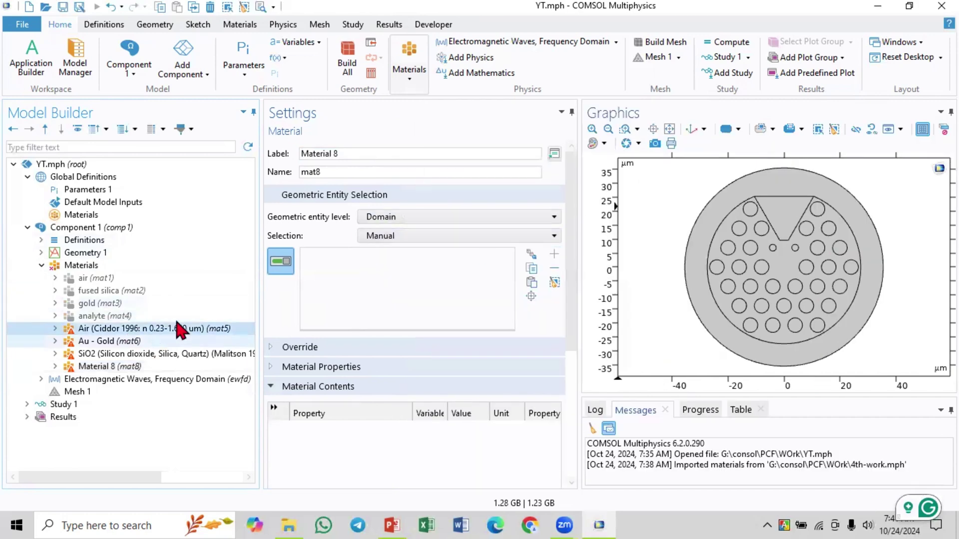
Select all domains for the Air (Ciddor 1996: n 0.23-1.690 um) material.
left_click(182, 328)
left_click(817, 130)
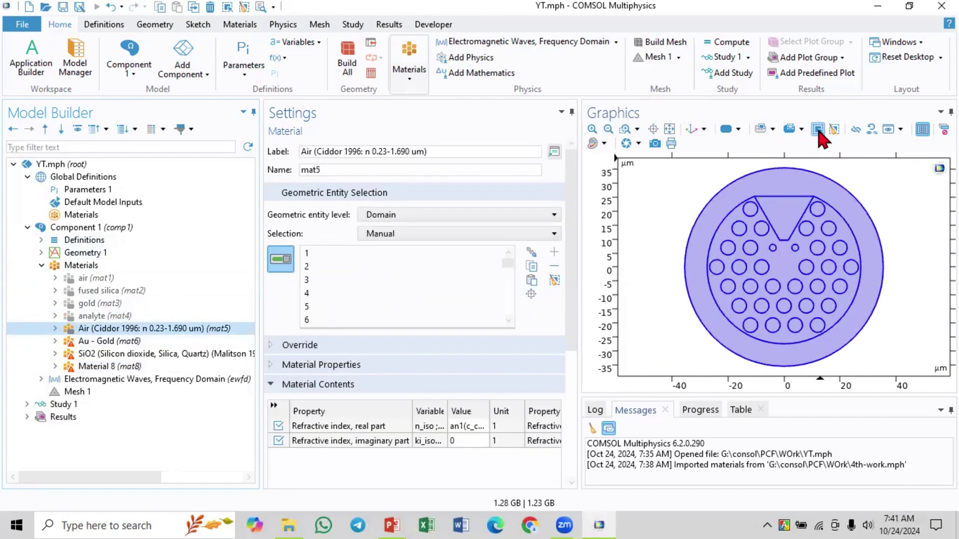
Assign the Au - Gold material to the thin layer at the bottom of the V-shaped channel, domain 4.
left_click(110, 341)
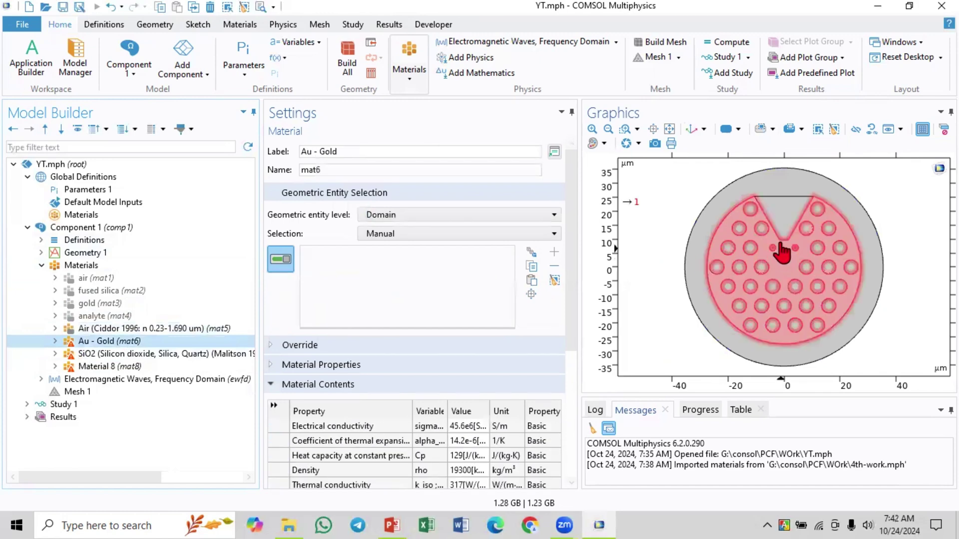
left_click(652, 130)
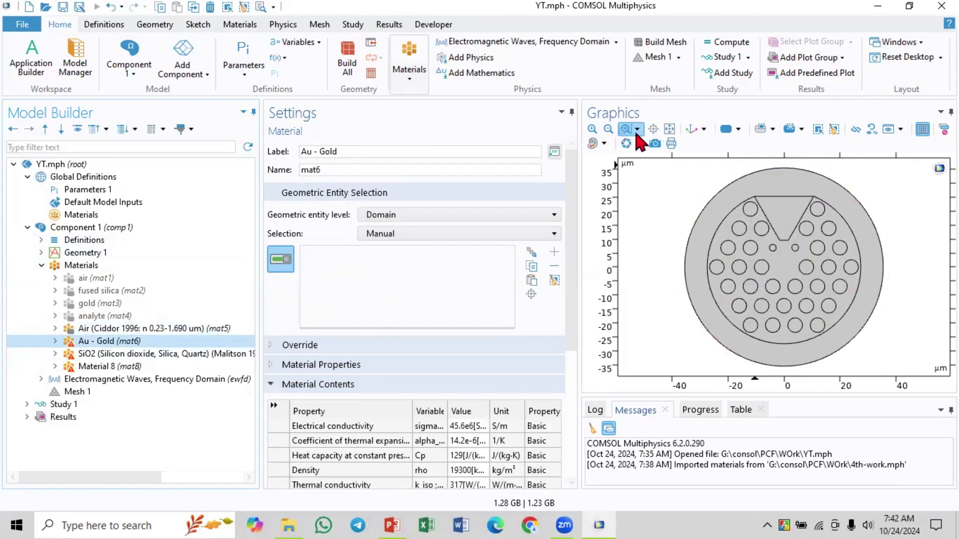
left_click_drag(778, 238, 791, 246)
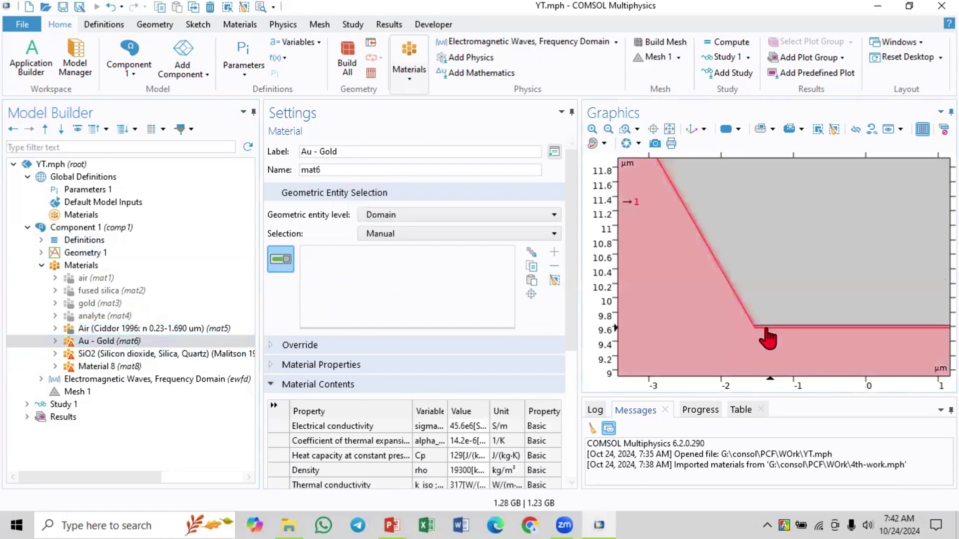
left_click(624, 129)
left_click_drag(749, 292, 789, 351)
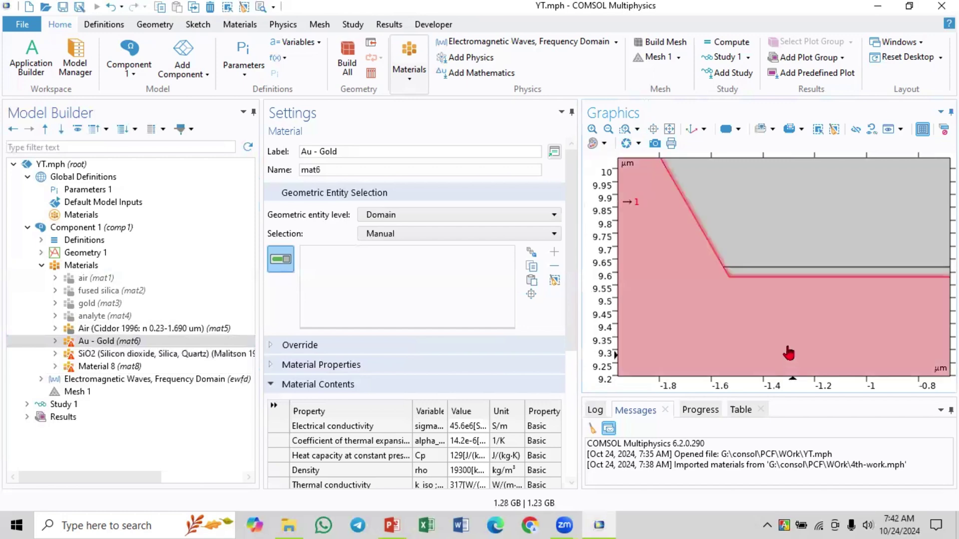
left_click(748, 278)
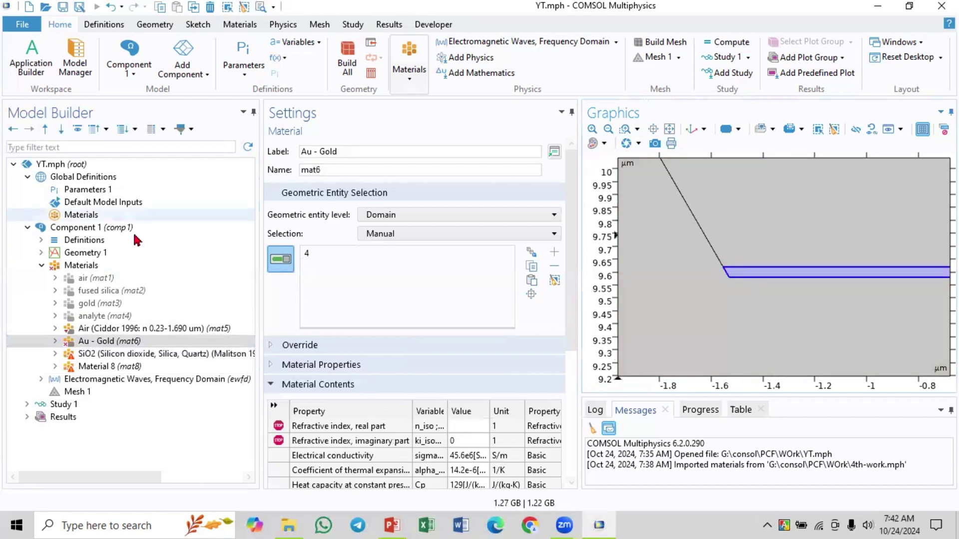
Assign the SiO2 (Malitson 1965) material to the fiber body around the holes, domain 1.
left_click(114, 354)
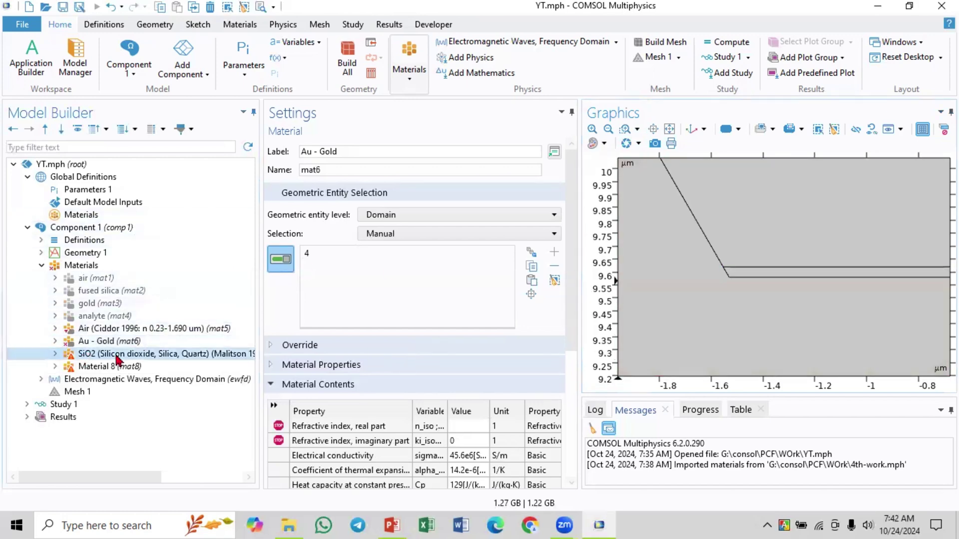
left_click(669, 131)
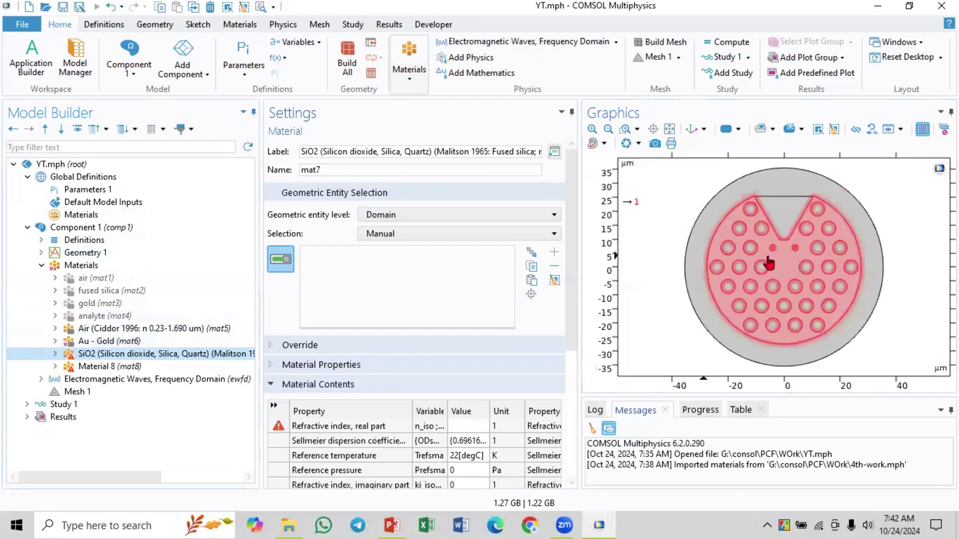
left_click(725, 249)
Assign Material 8 to the V-shaped channel and the outer ring, domains 2 and 3.
left_click(95, 367)
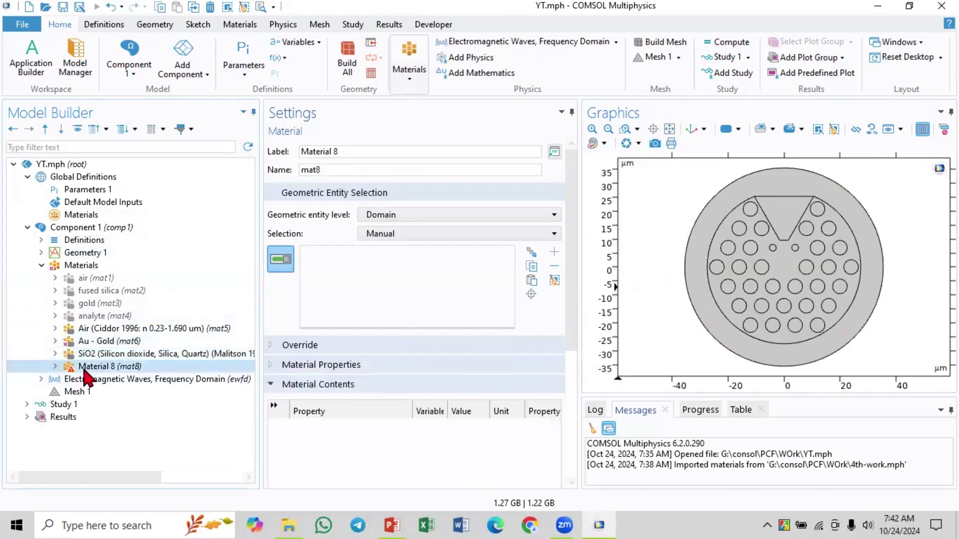
left_click(784, 212)
left_click(712, 225)
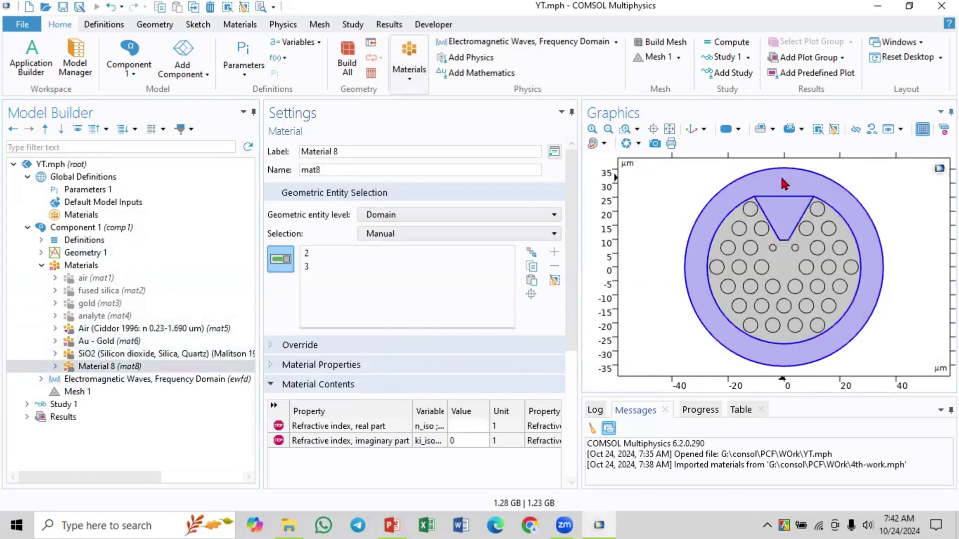
Set the real part of Material 8's refractive index to na and compare the material with the imported analyte.
scroll(470, 285, "down", 5)
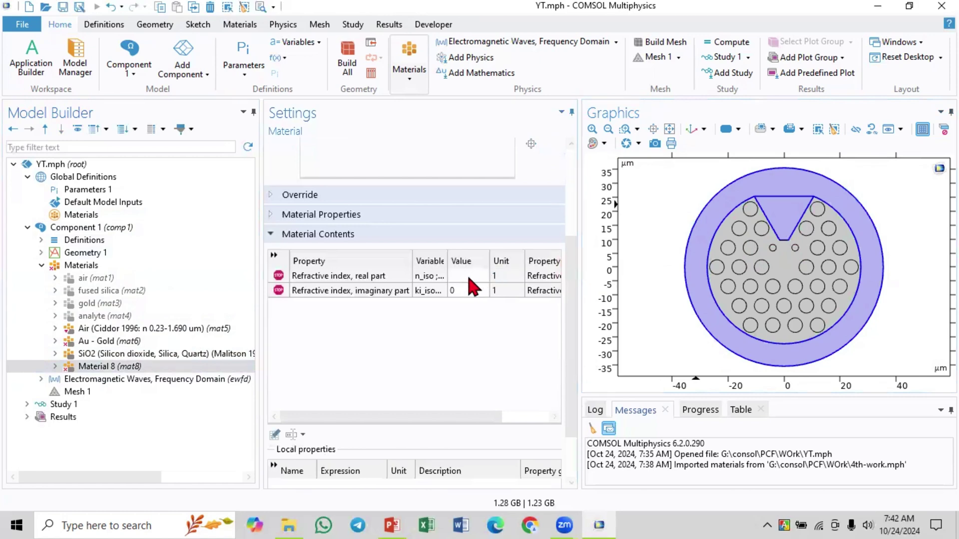
left_click(463, 278)
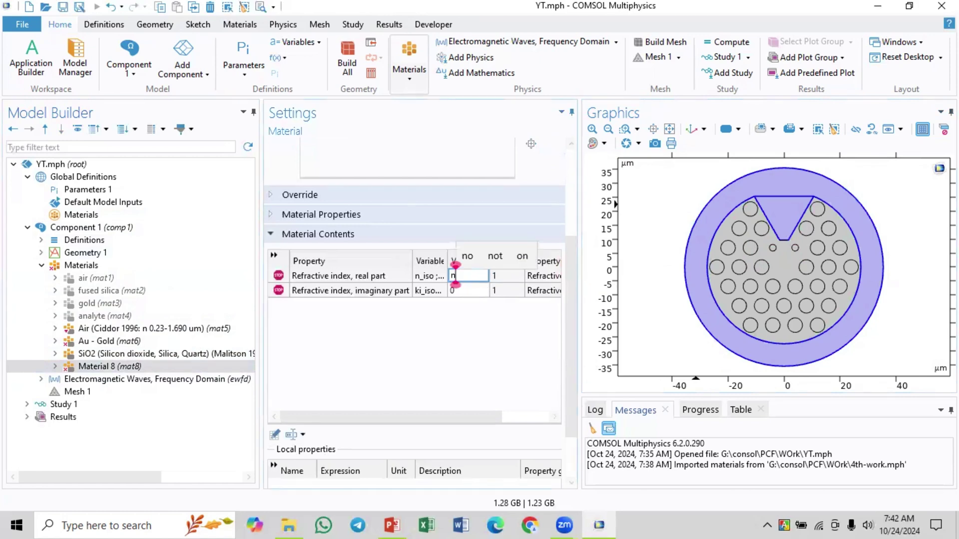
type("na")
left_click(468, 286)
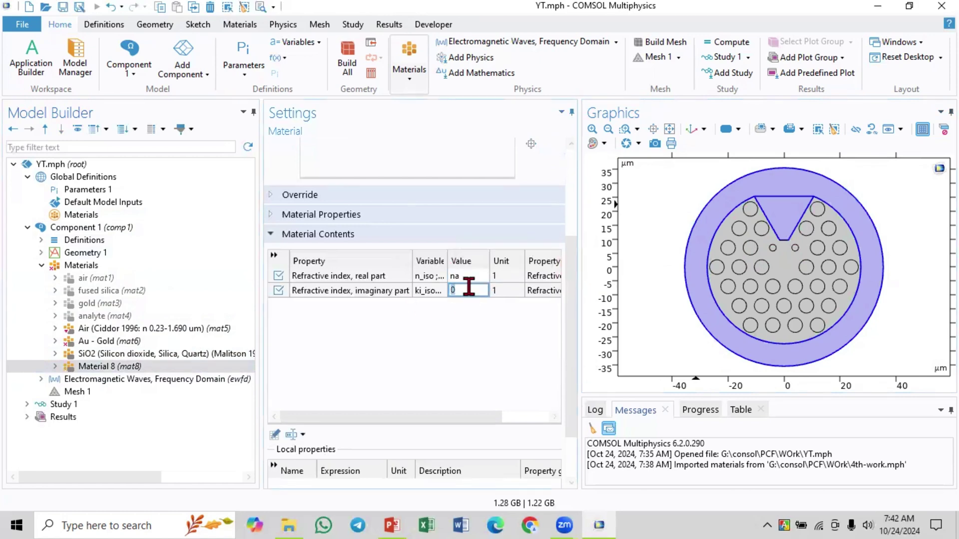
left_click(138, 316)
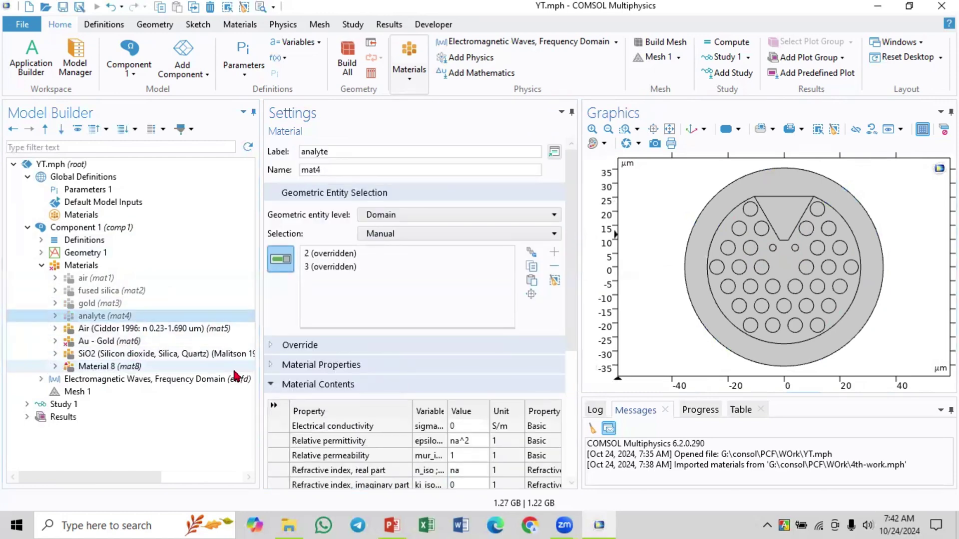
left_click(133, 368)
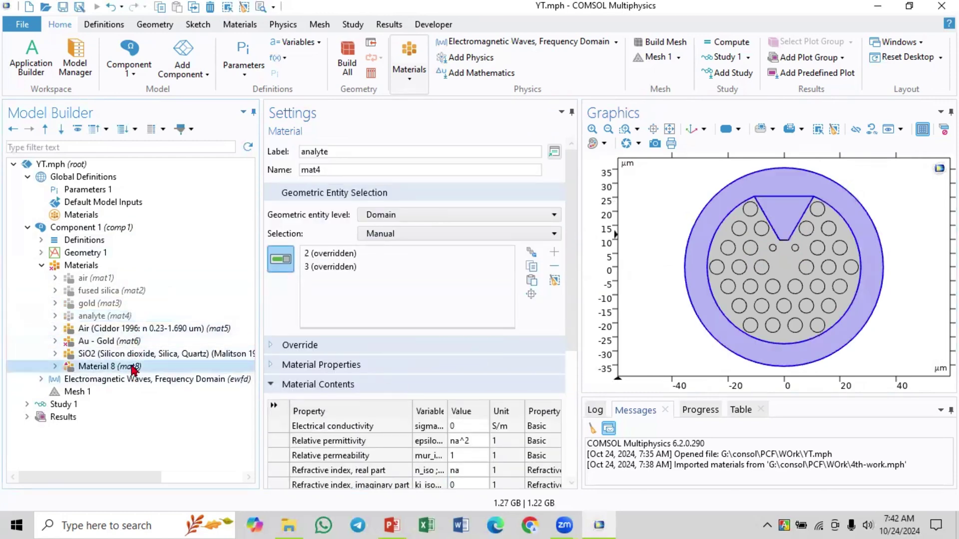
Remove the overridden domains 1 to 4 from the Air (Ciddor 1996) material's selection.
left_click(123, 355)
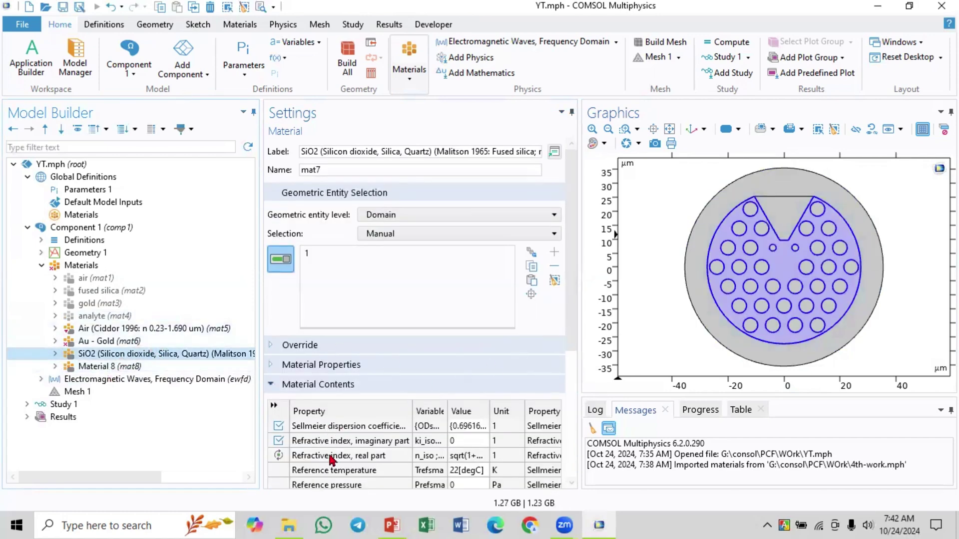
left_click(114, 331)
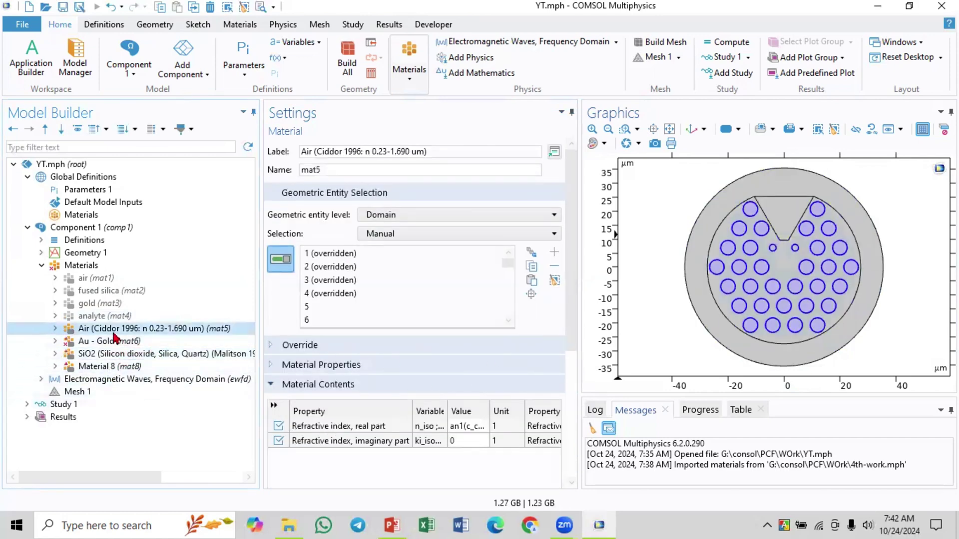
left_click(338, 255)
left_click(347, 268)
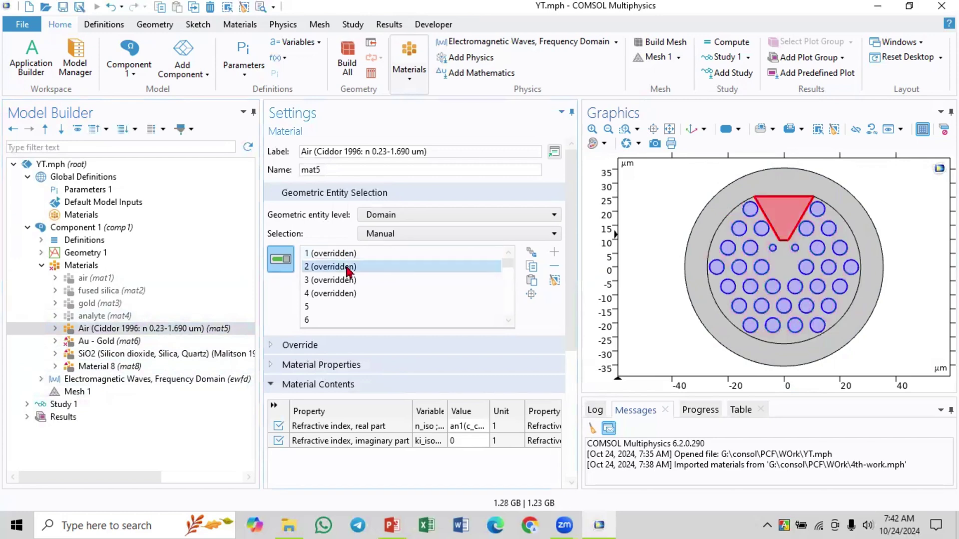
left_click(343, 281, "shift")
left_click(353, 295, "shift")
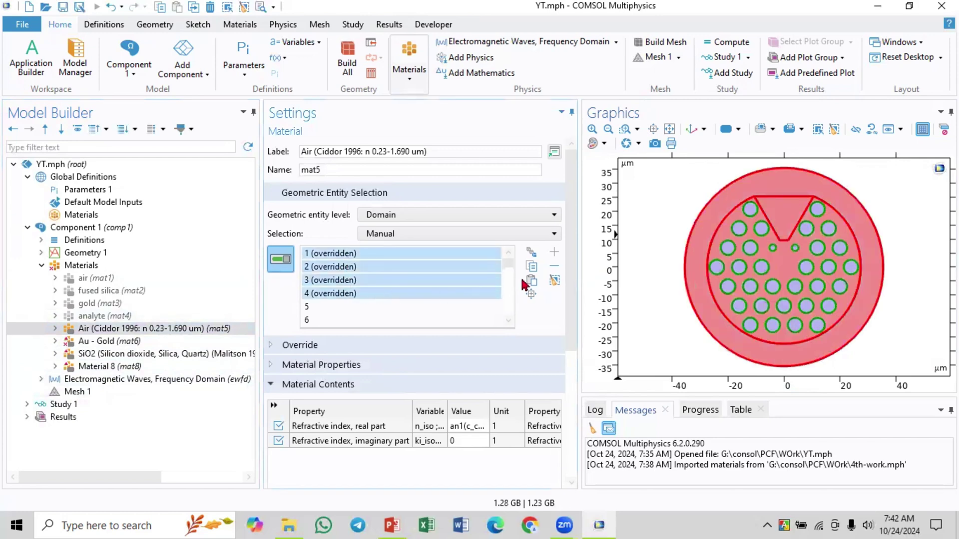
left_click(553, 266)
Set the Au - Gold refractive index to nau for the real part and kau for the imaginary part.
left_click(195, 342)
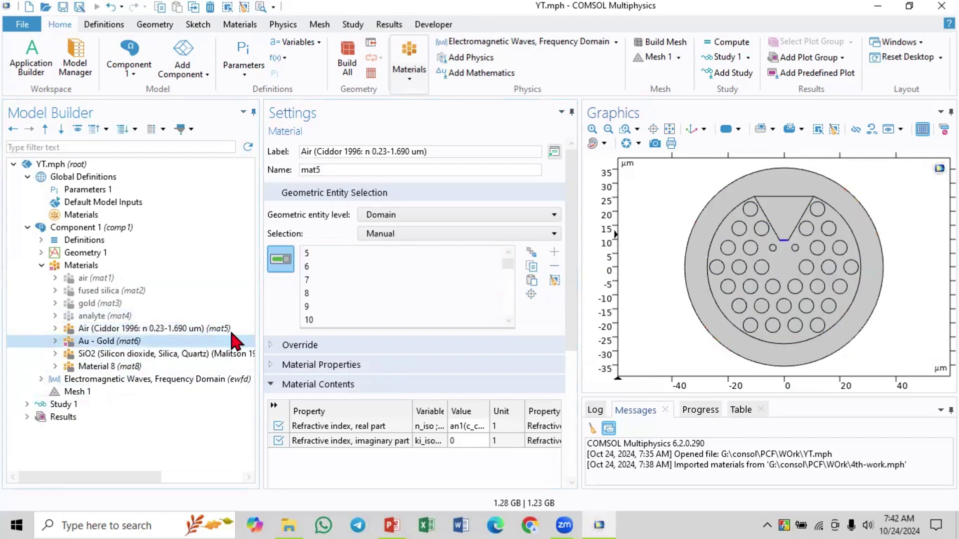
scroll(549, 330, "down", 3)
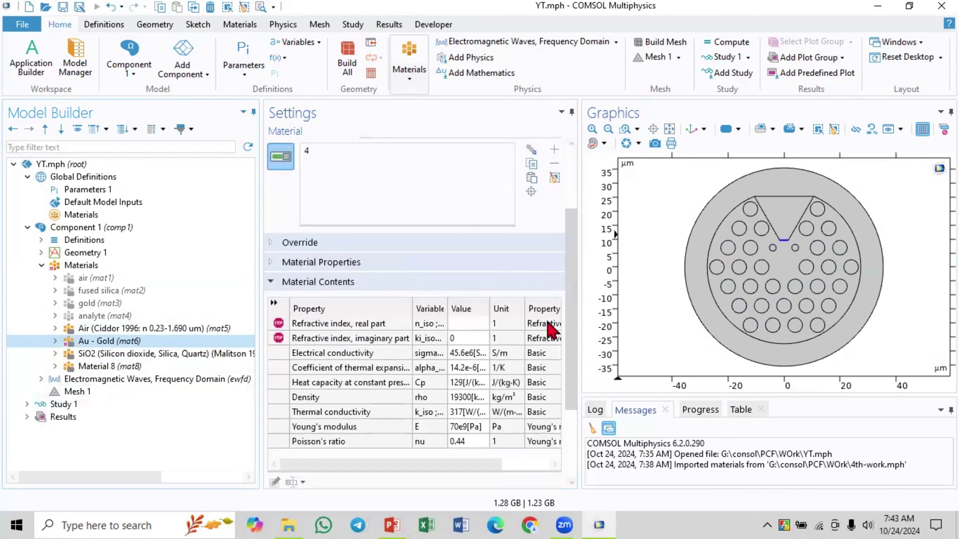
left_click(494, 324)
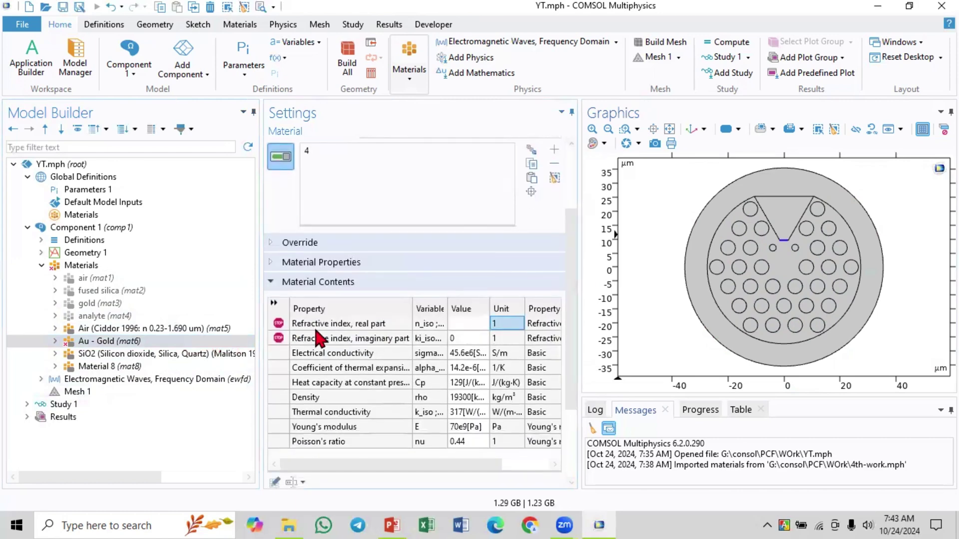
left_click(459, 324)
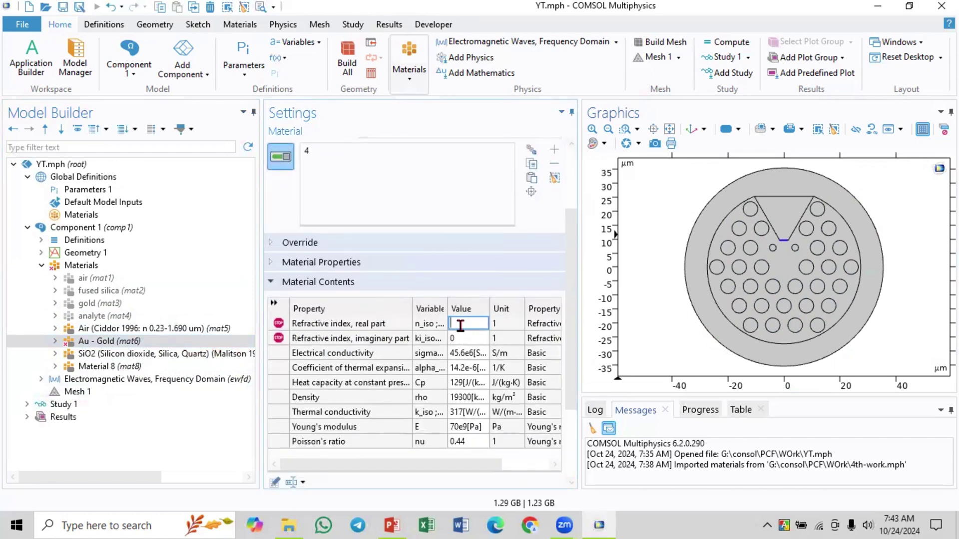
type("nau")
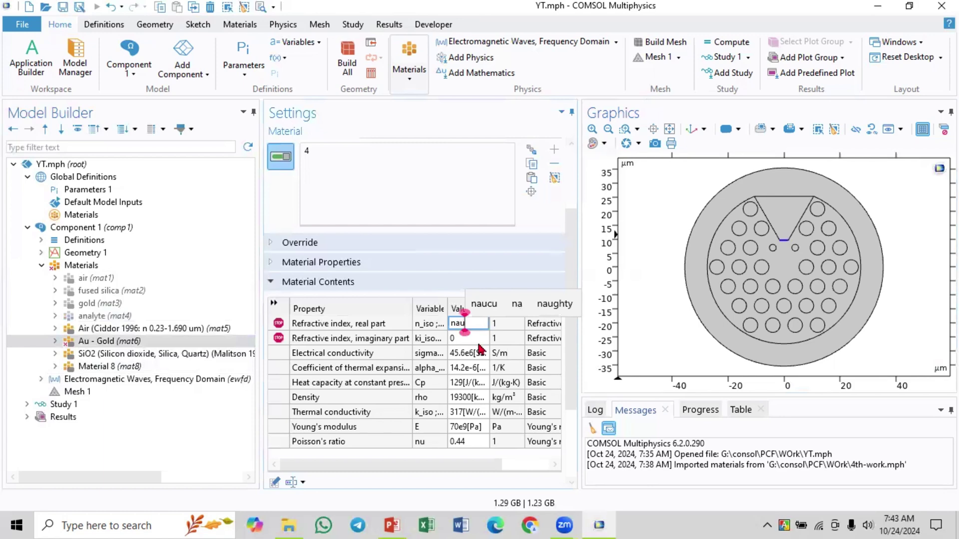
left_click(479, 339)
type("kau")
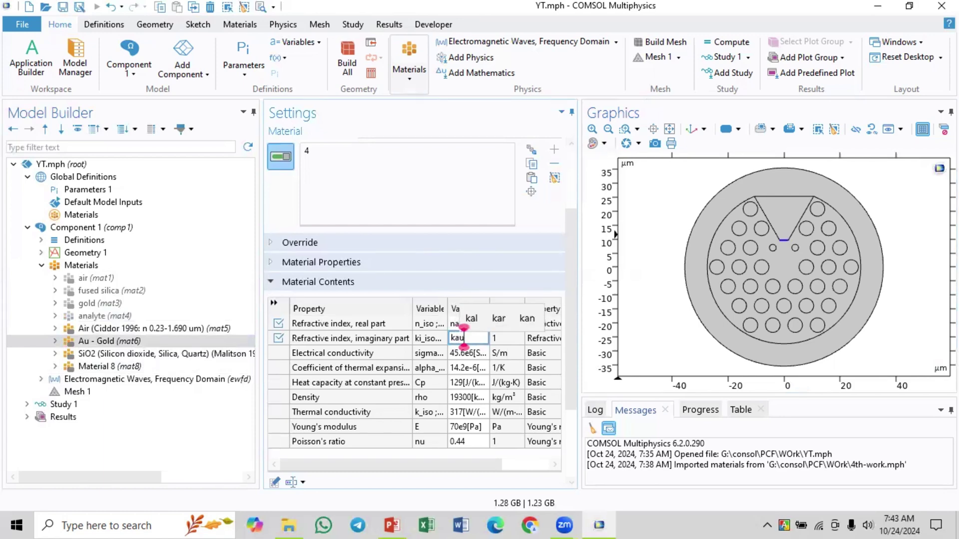
left_click(243, 444)
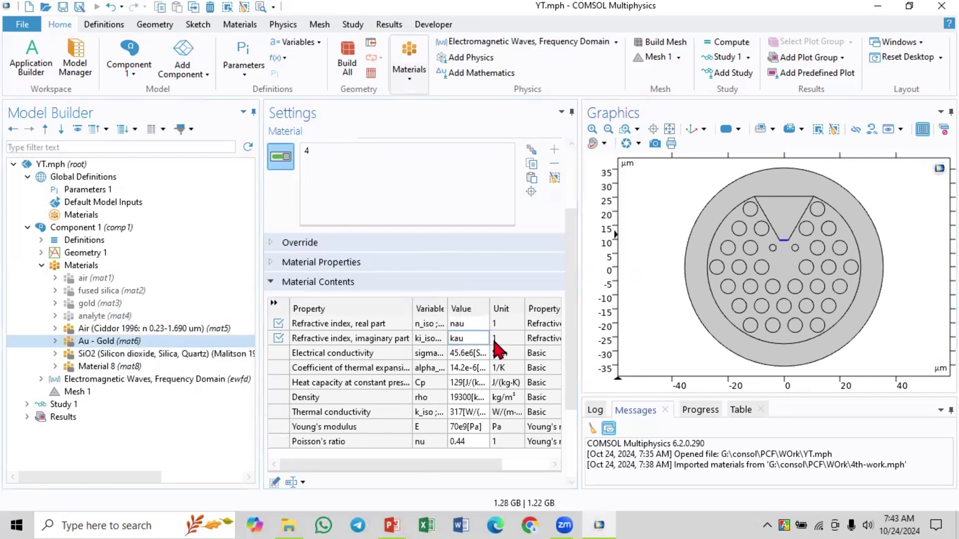
left_click(468, 338)
Look up the definitions of nau and kau in the global parameters list.
left_click(97, 193)
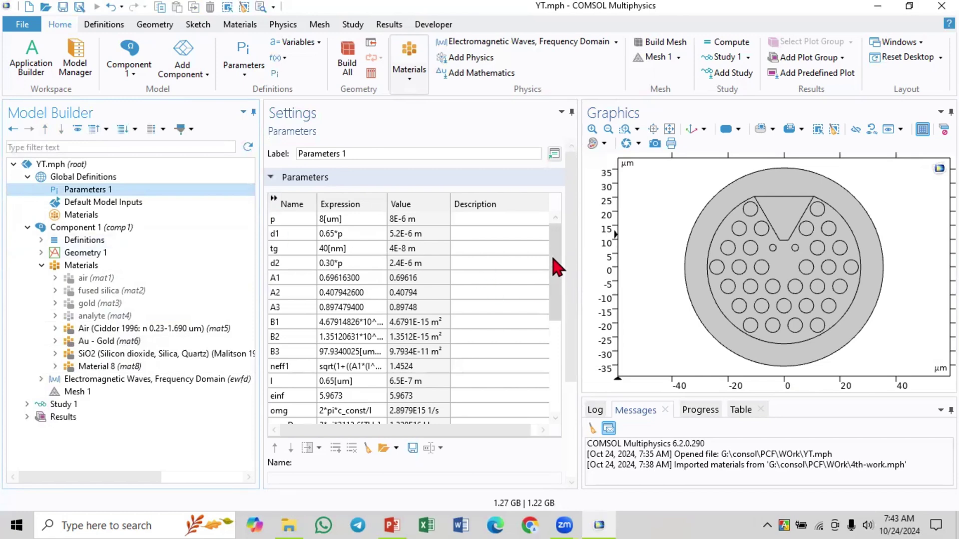
left_click_drag(557, 268, 555, 356)
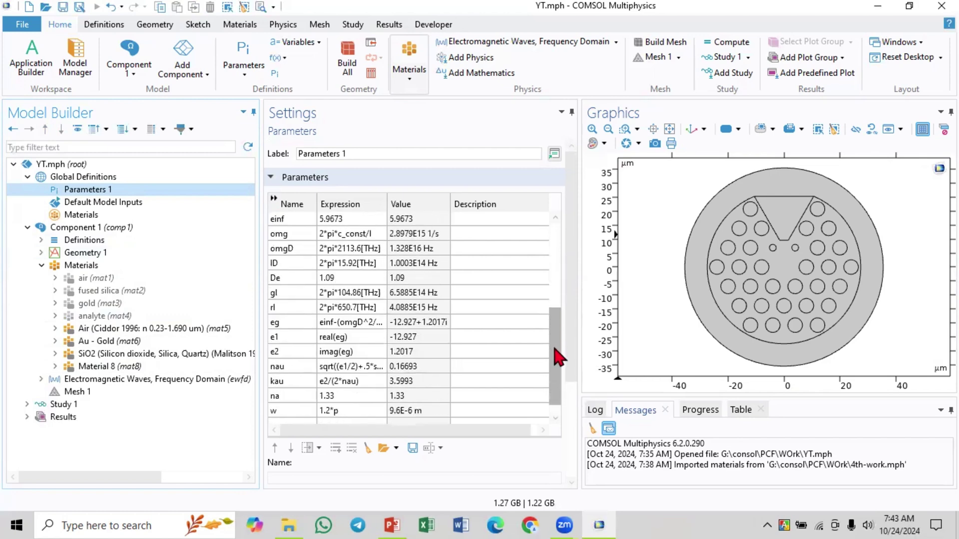
left_click(292, 381)
left_click(291, 371)
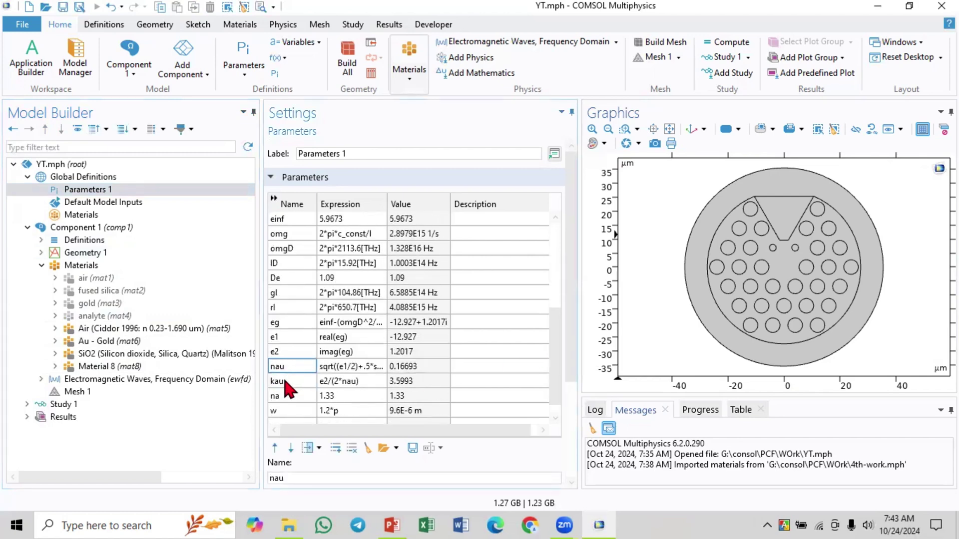
left_click(279, 382)
scroll(313, 351, "down", 1)
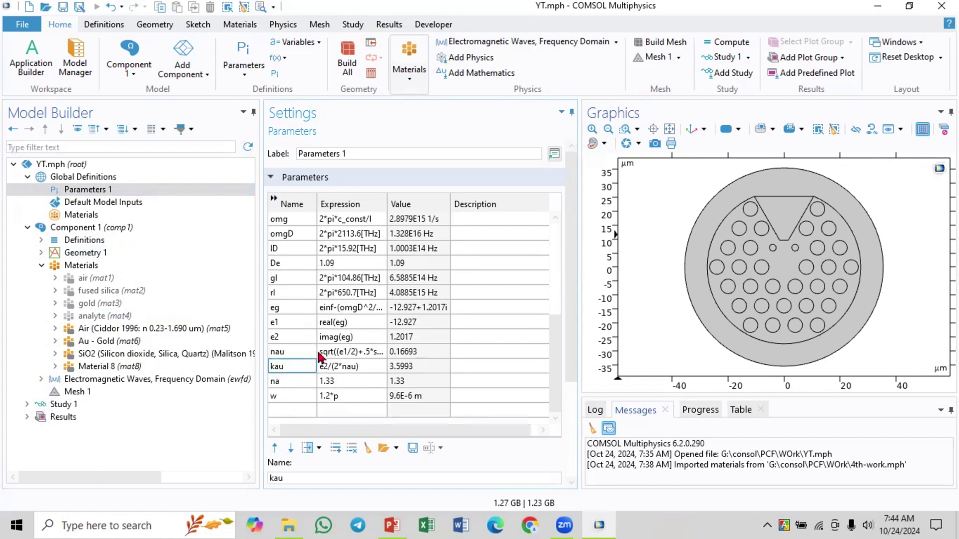
Set the expression of the global parameter na to 1.34.
left_click(299, 382)
left_click(276, 381)
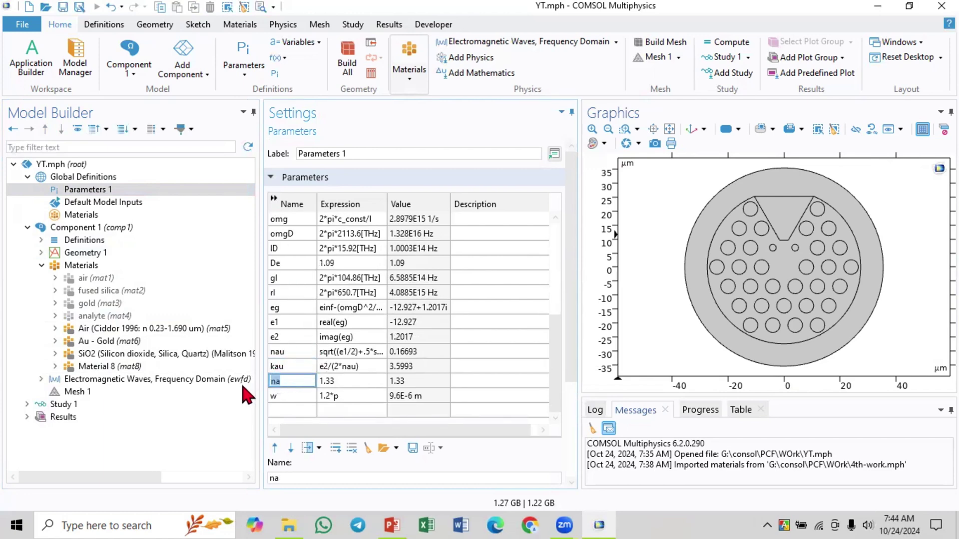
left_click(326, 382)
left_click(348, 381)
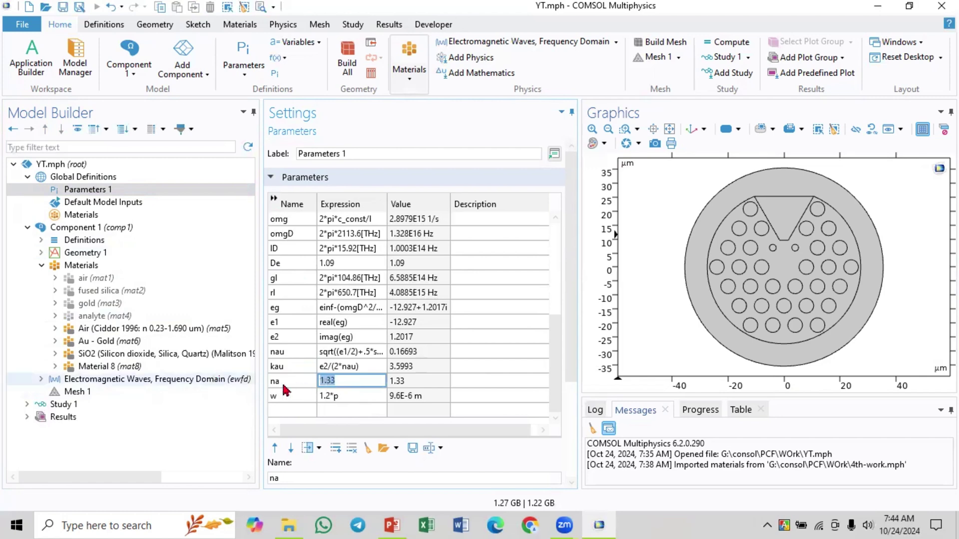
left_click(340, 379)
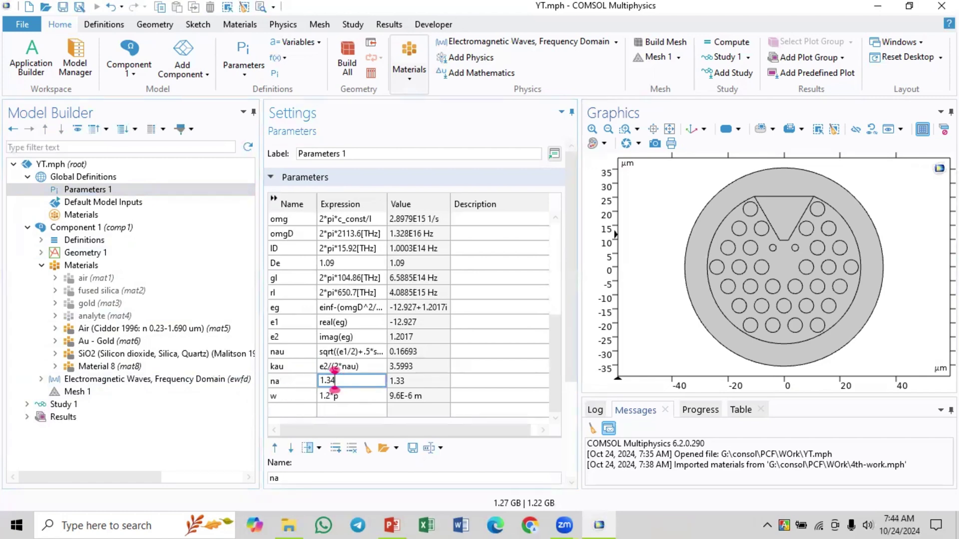
type("4")
Go through the library air and silica materials and check Material 8's domain selection and refractive index.
left_click(145, 329)
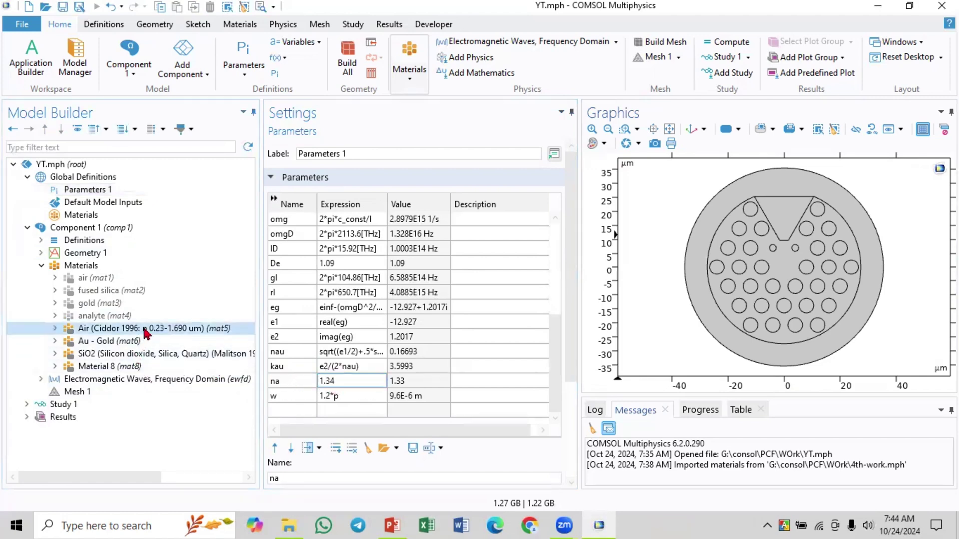
left_click(149, 354)
left_click(135, 367)
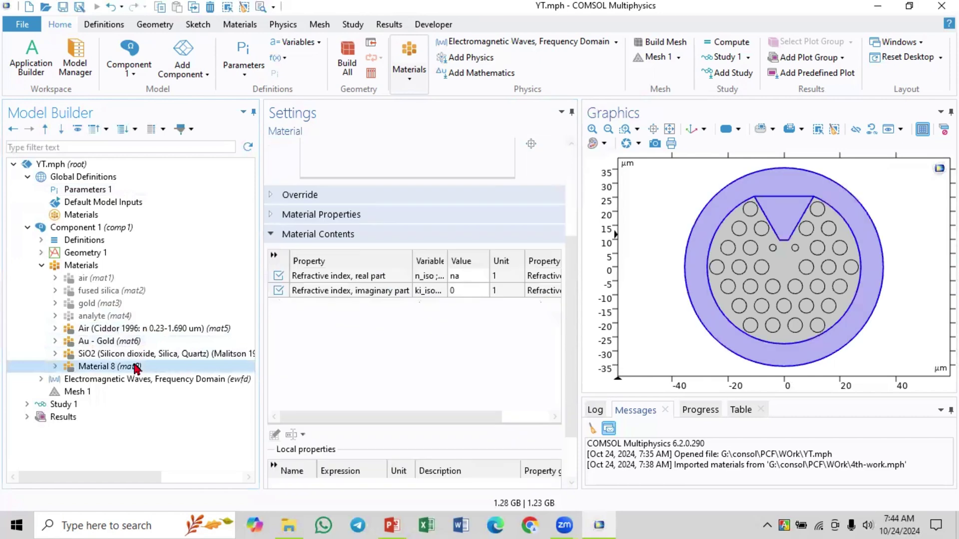
left_click_drag(573, 299, 573, 204)
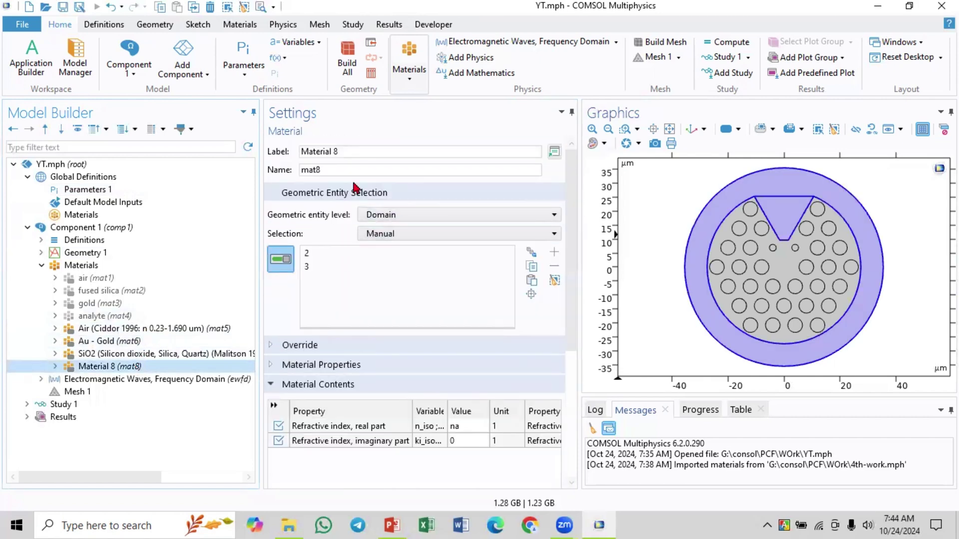
Rename Material 8 as analyst.
left_click_drag(349, 152, 249, 150)
type("a")
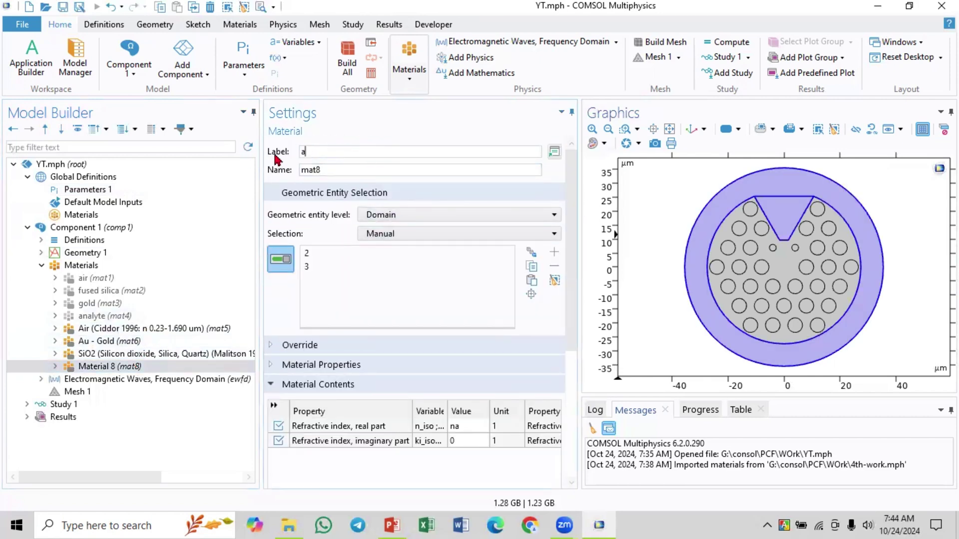
type("naly")
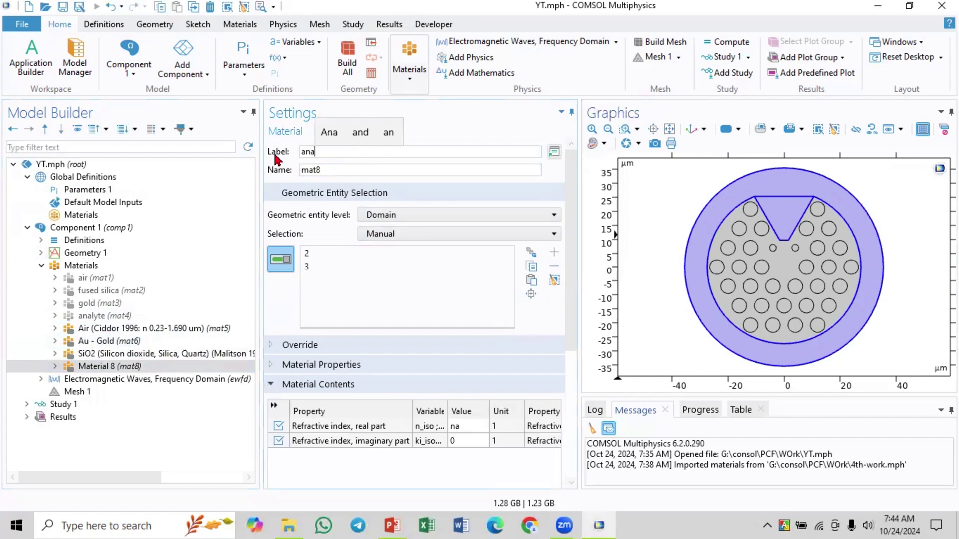
type("ts")
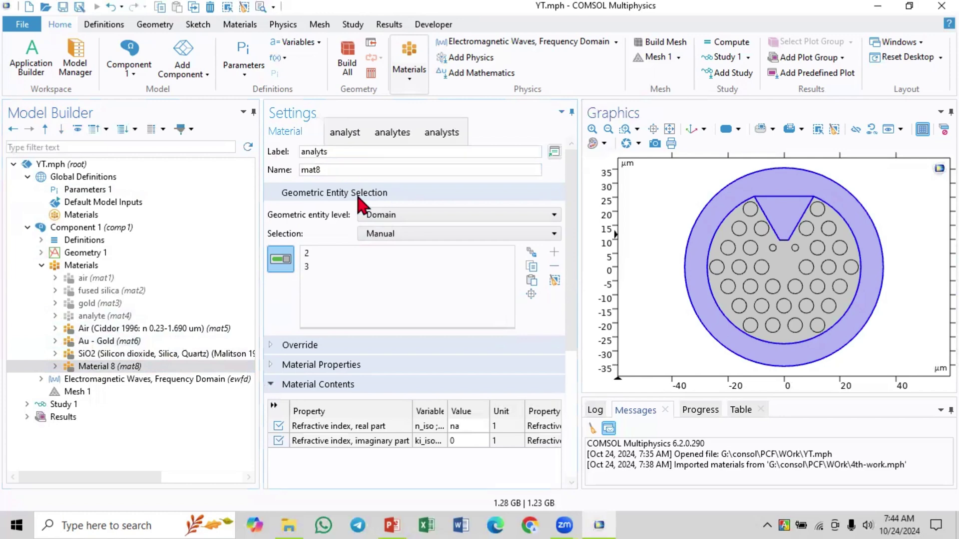
left_click(344, 132)
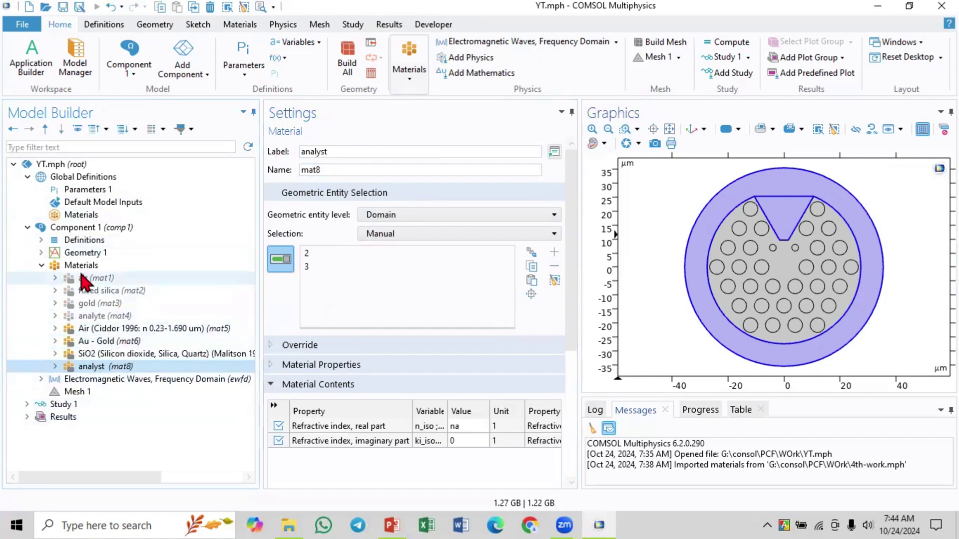
Disable the library air, gold and SiO2 materials together with the analyst material, after reviewing the material overview.
left_click(70, 253)
left_click(100, 269)
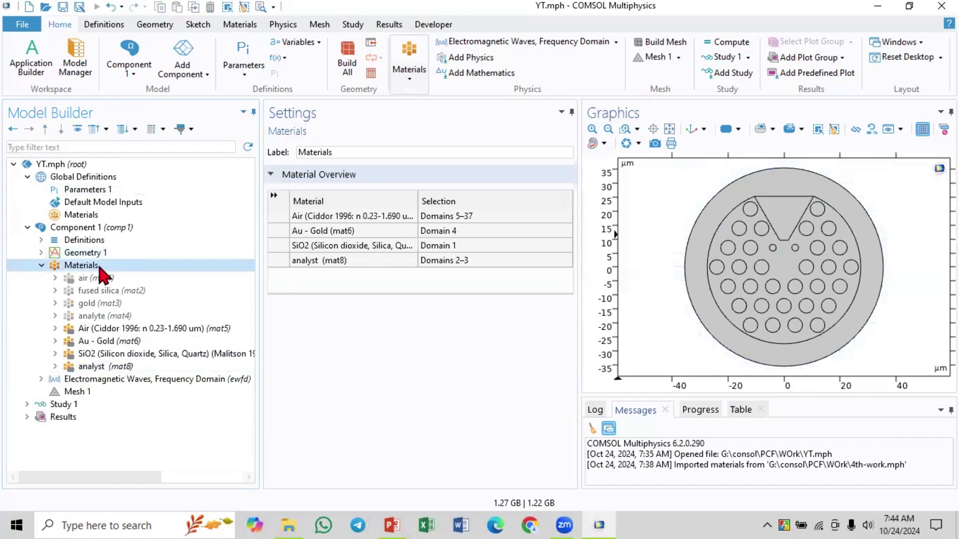
left_click(106, 332)
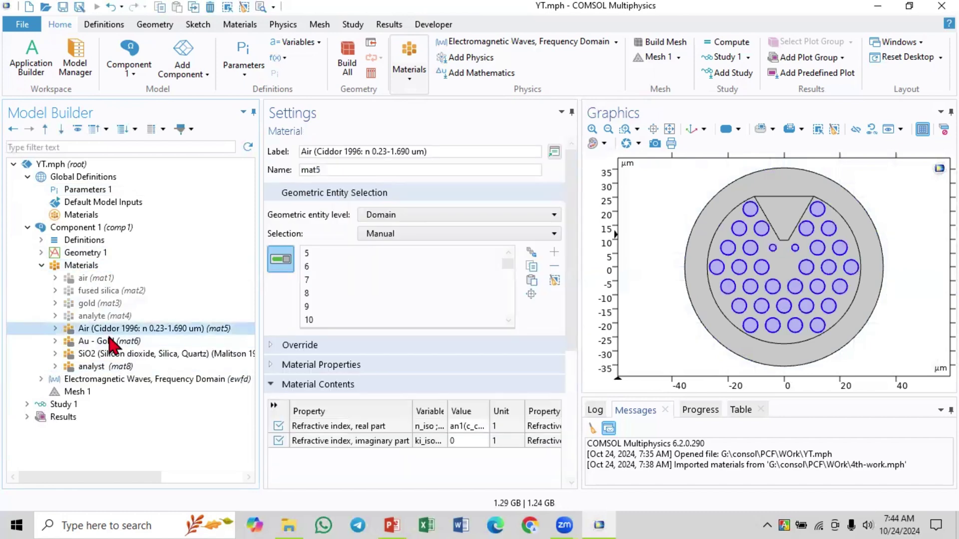
left_click(125, 366, "shift")
right_click(142, 344)
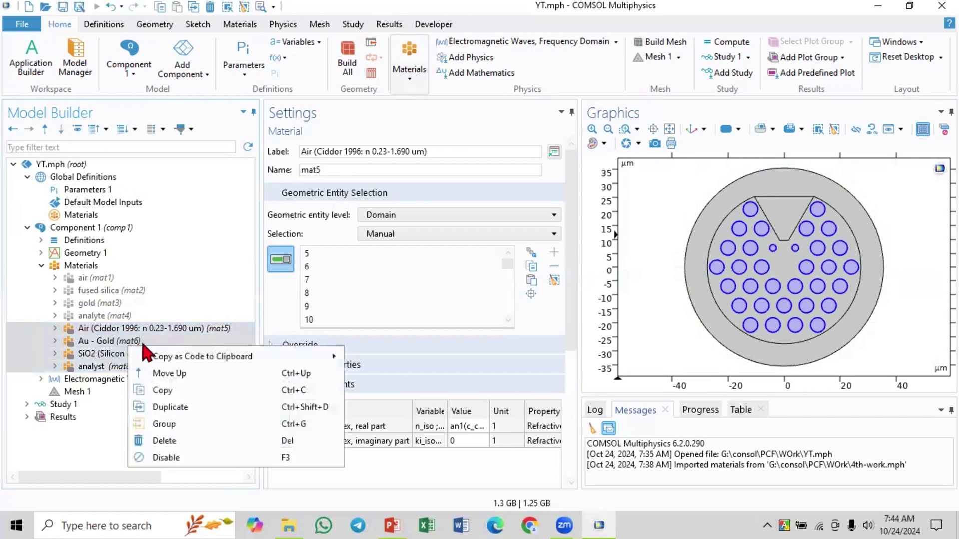
left_click(182, 455)
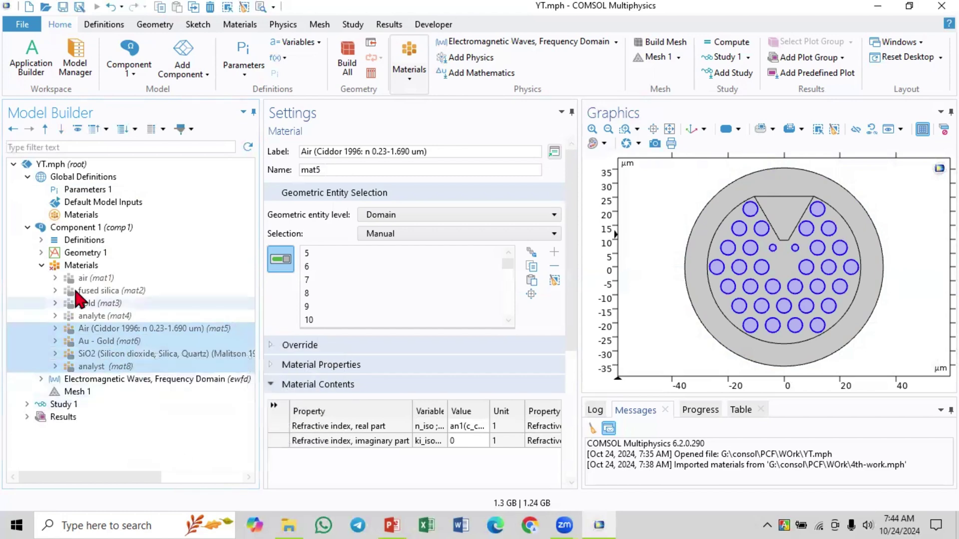
Add a new blank material to the component's materials.
left_click(80, 266)
right_click(79, 266)
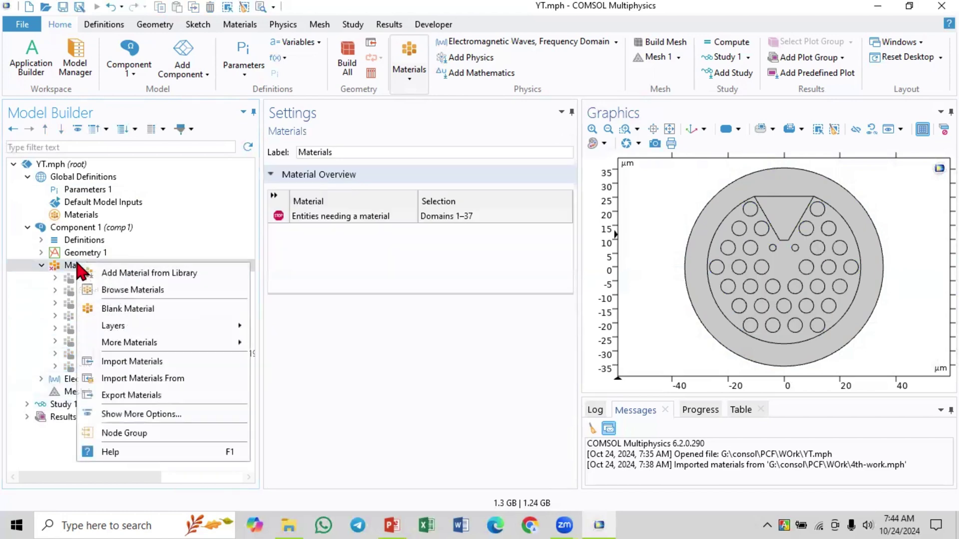
left_click(145, 307)
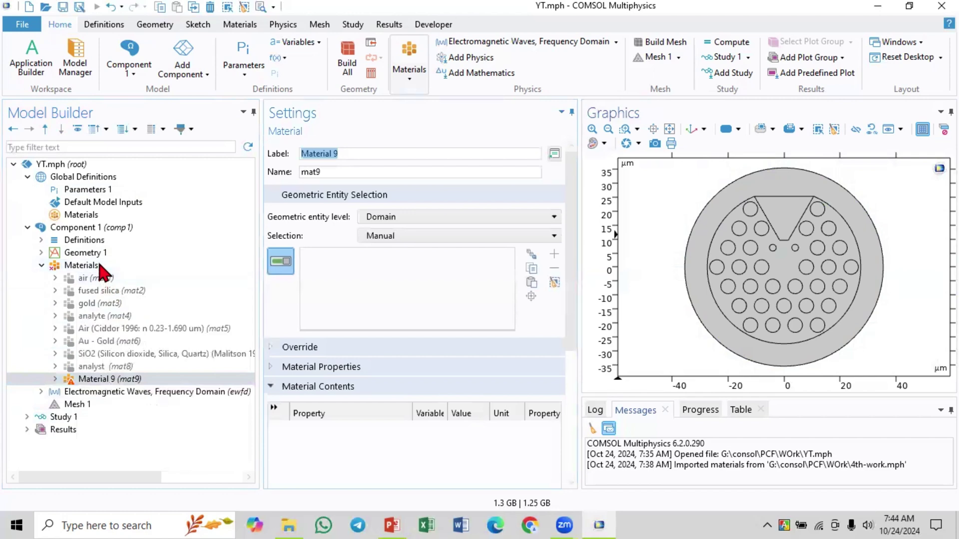
Duplicate the blank Material 9 three times to have four empty materials.
left_click(100, 265)
right_click(99, 265)
left_click(86, 379)
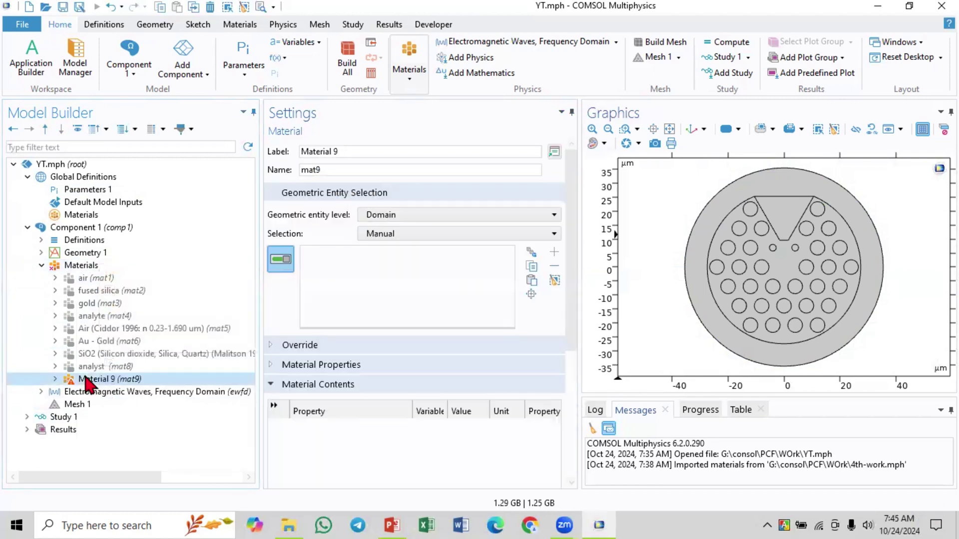
right_click(86, 379)
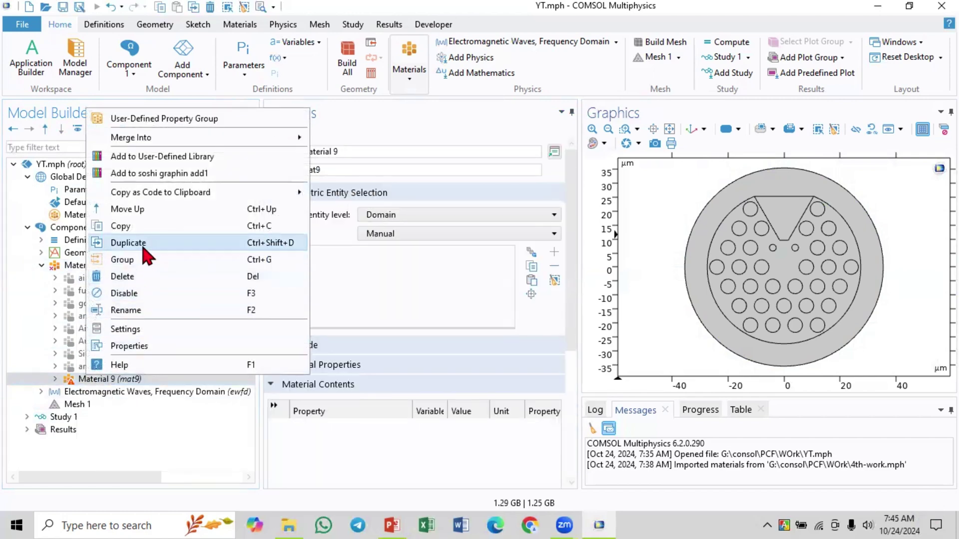
left_click(108, 387)
right_click(107, 383)
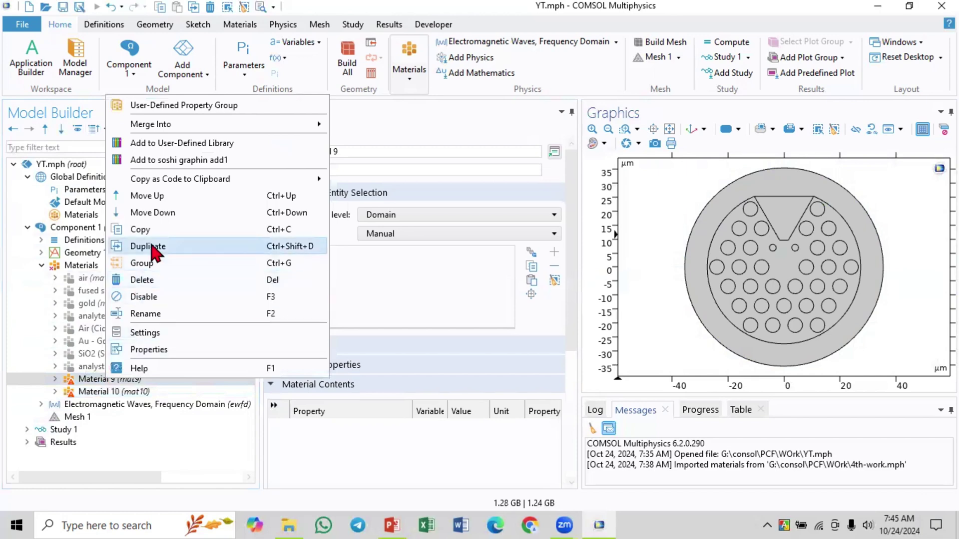
left_click(150, 244)
right_click(106, 381)
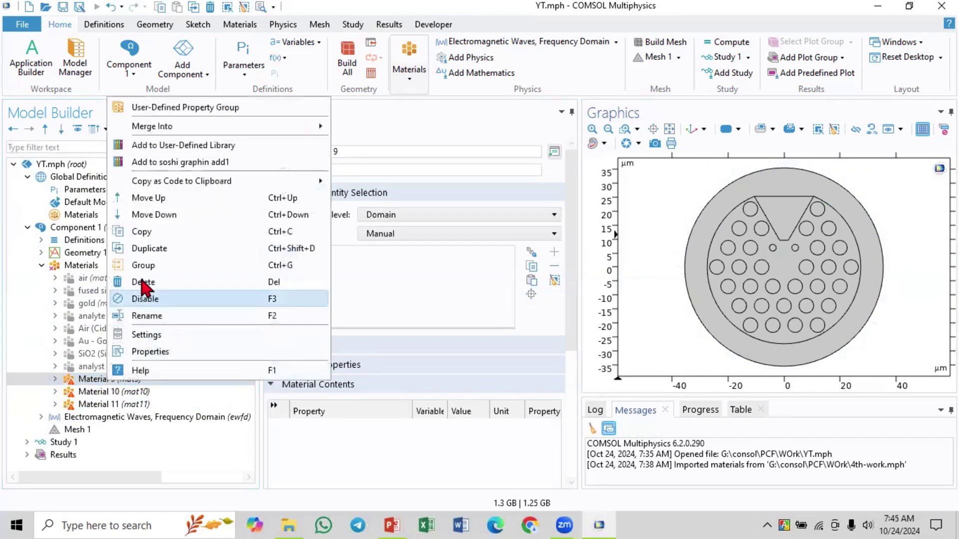
left_click(150, 249)
Try to label Material 9 as air.
left_click(121, 379)
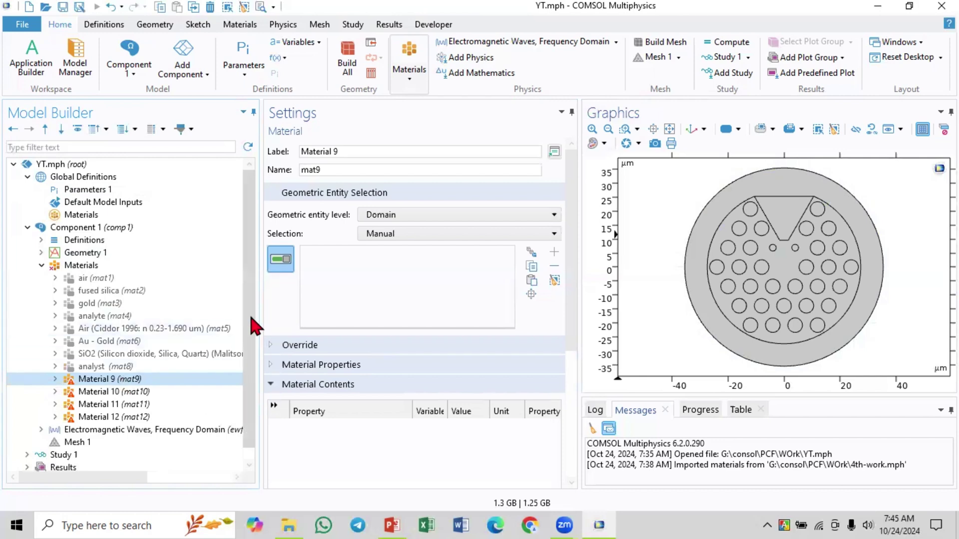
triple_click(343, 151)
type("air")
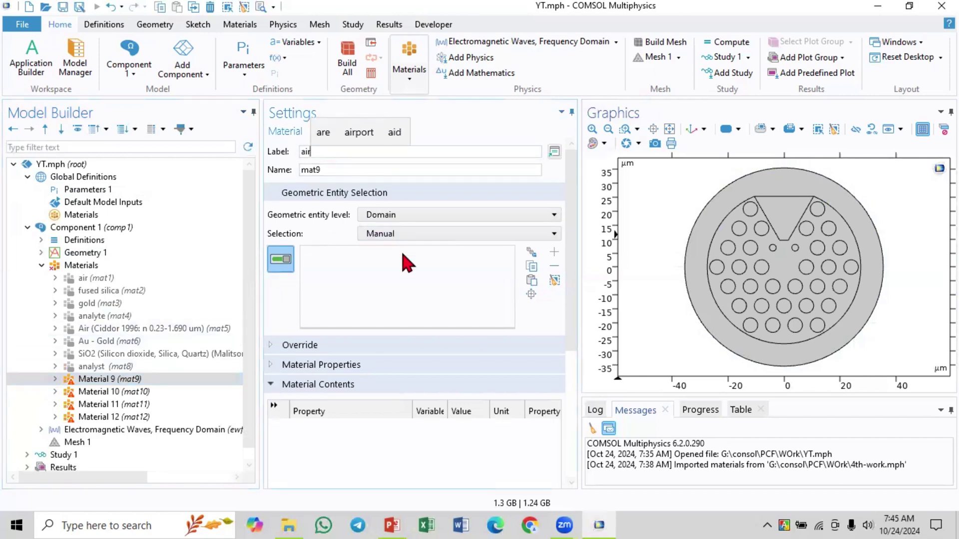
key("Return")
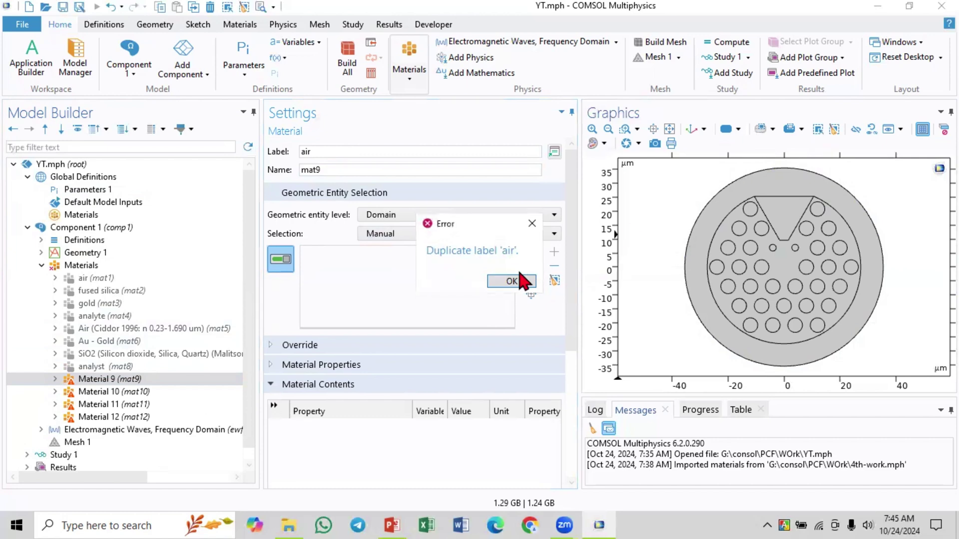
left_click(506, 277)
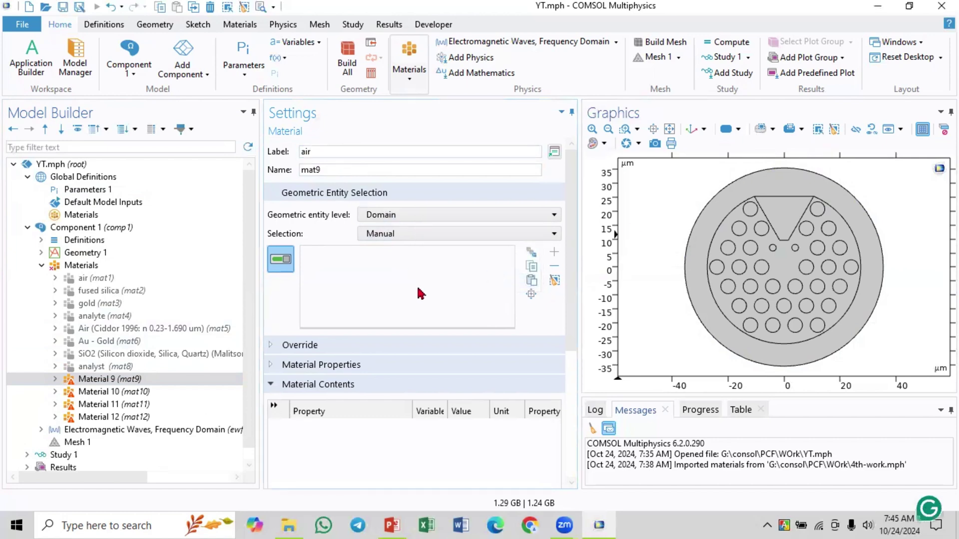
Assign Material 9 to all domains and set the real part of its refractive index to 1.
left_click(819, 130)
left_click(474, 424)
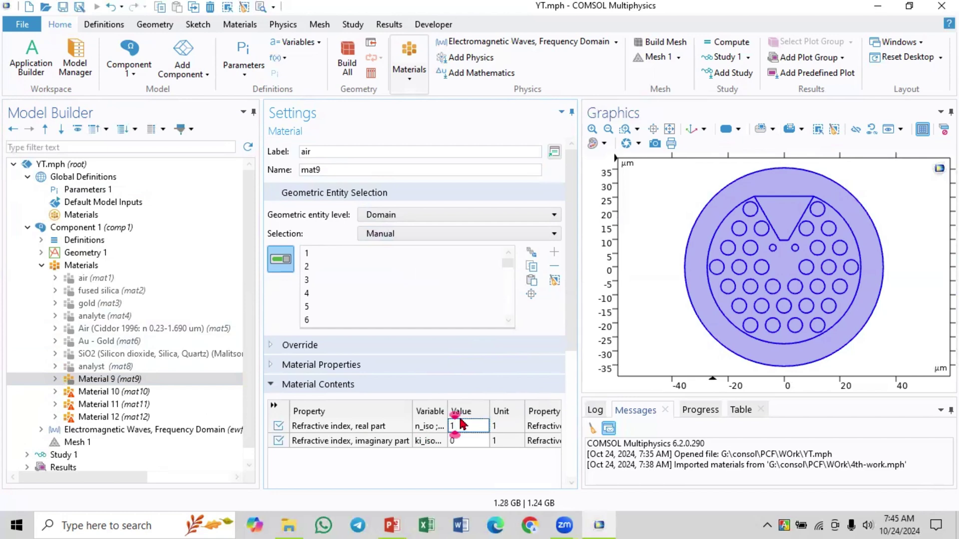
left_click(114, 390)
Rename Material 9 as Air.
left_click(113, 381)
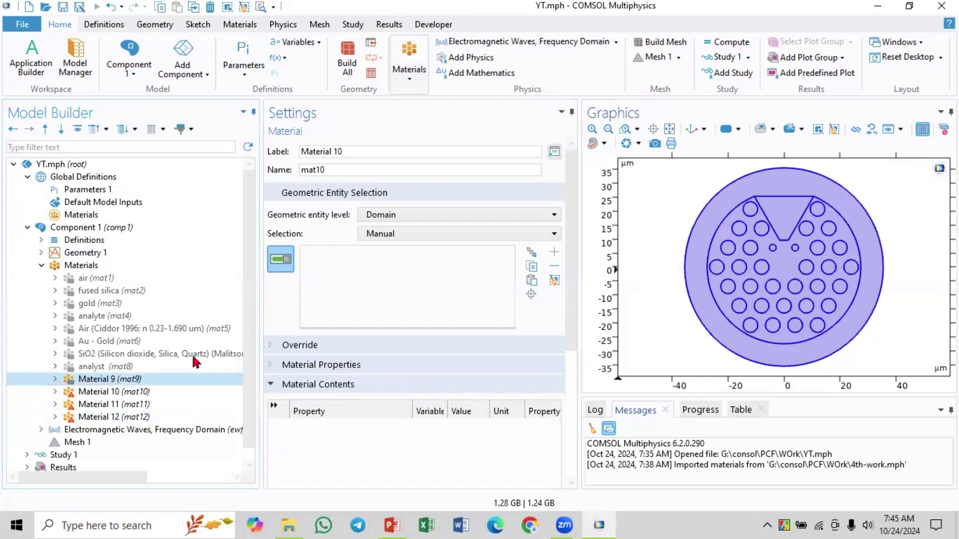
left_click_drag(359, 152, 279, 158)
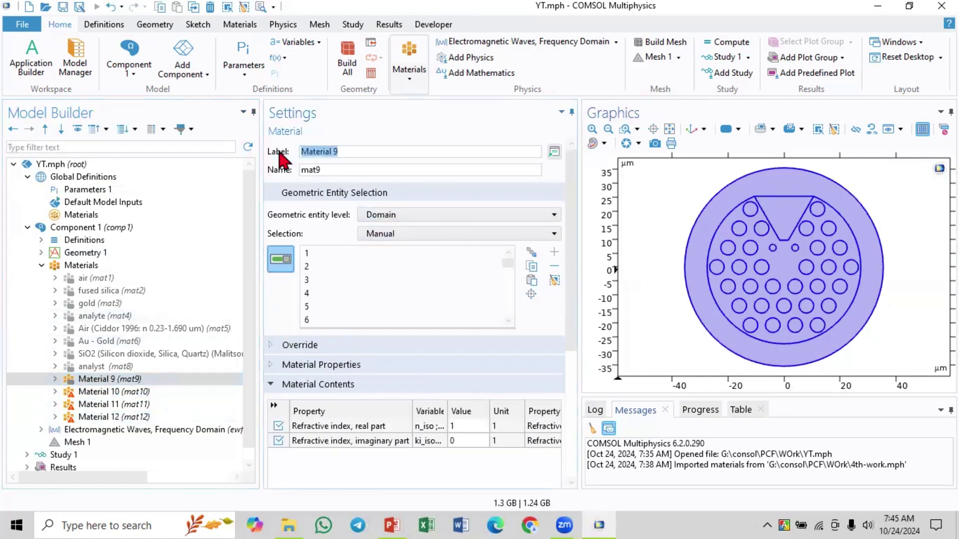
type("Air")
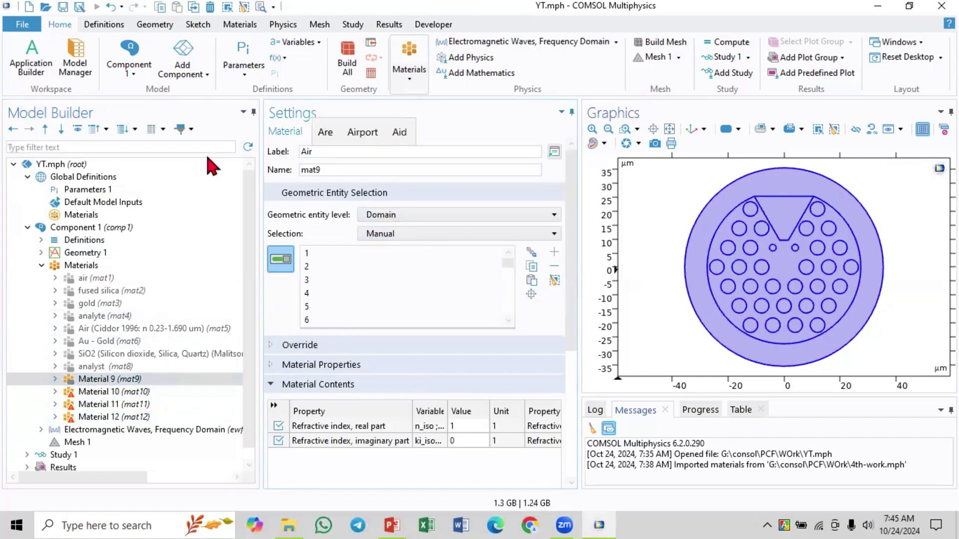
Rename Material 10 as SiO2.
left_click(128, 393)
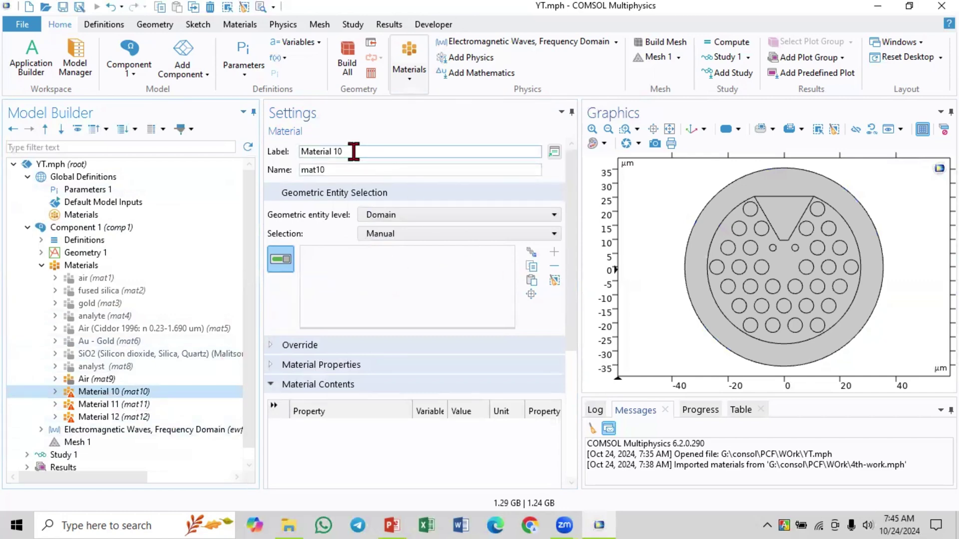
left_click_drag(353, 152, 283, 153)
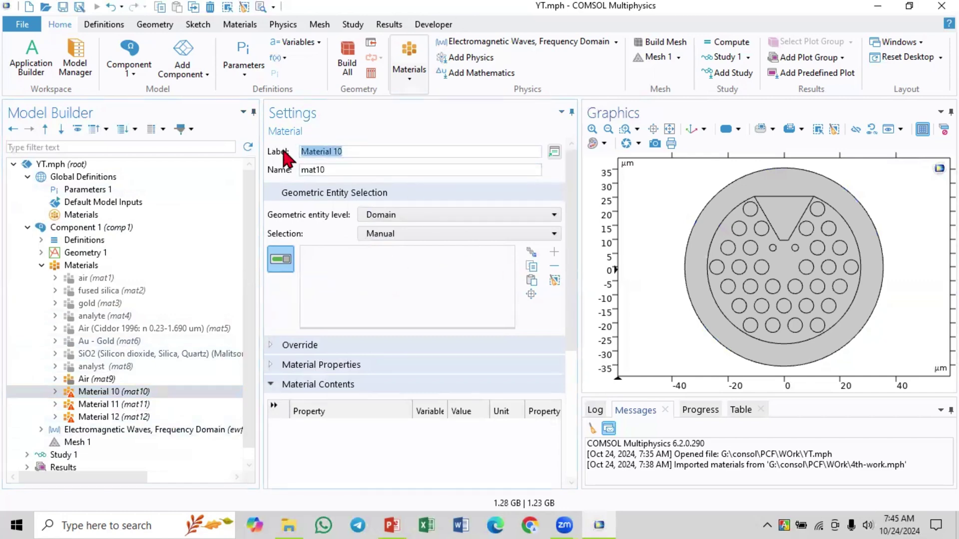
type("SDi")
type("O2")
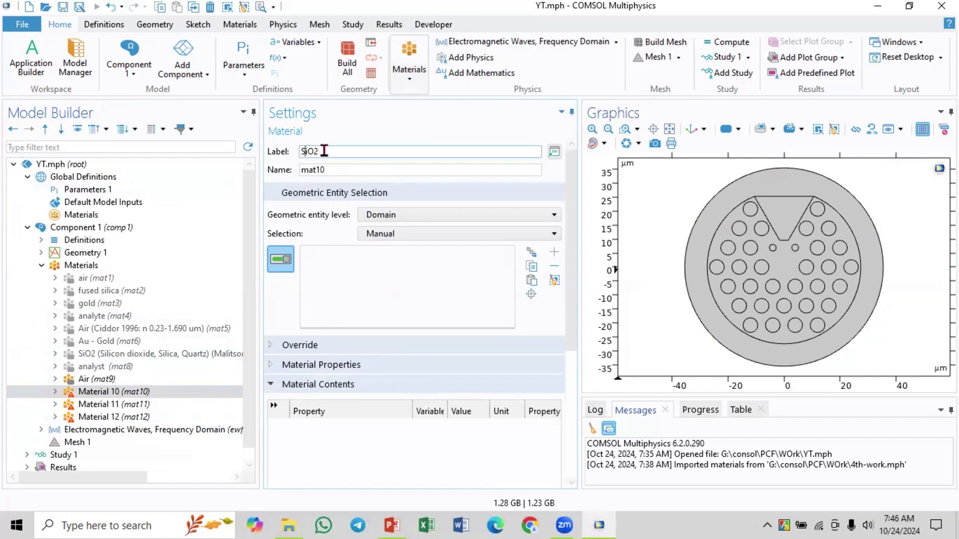
left_click(336, 174)
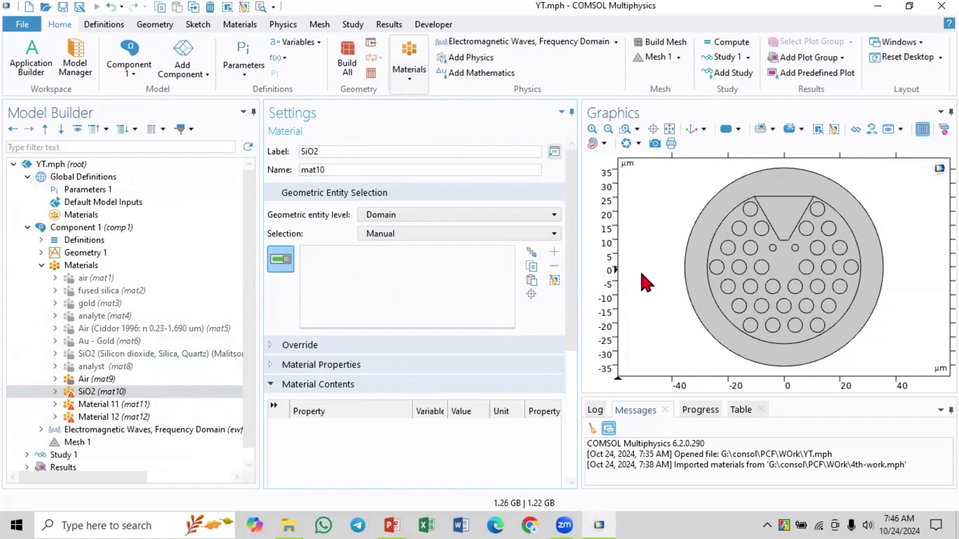
Assign SiO2 to the fiber's background domain 1 and set the real part of its refractive index to neff1.
left_click(782, 258)
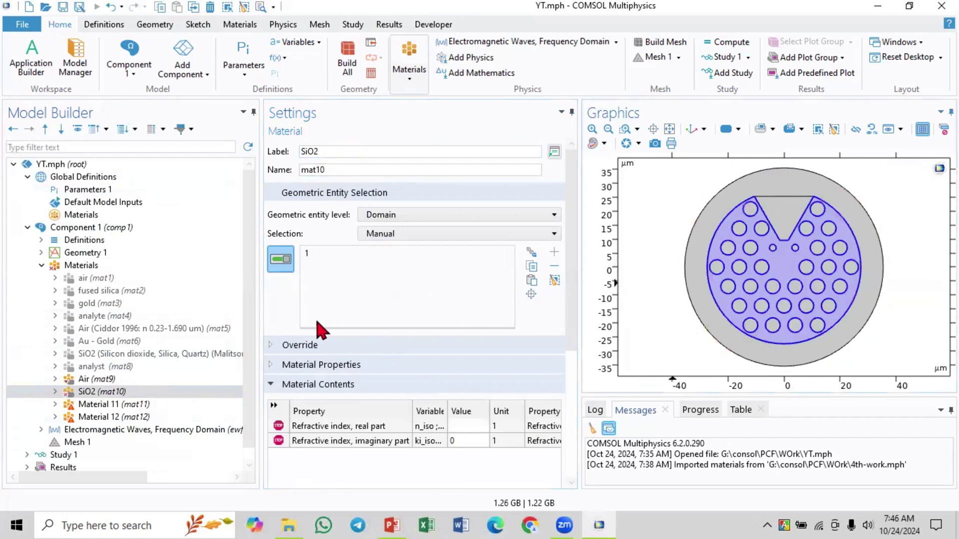
left_click(463, 425)
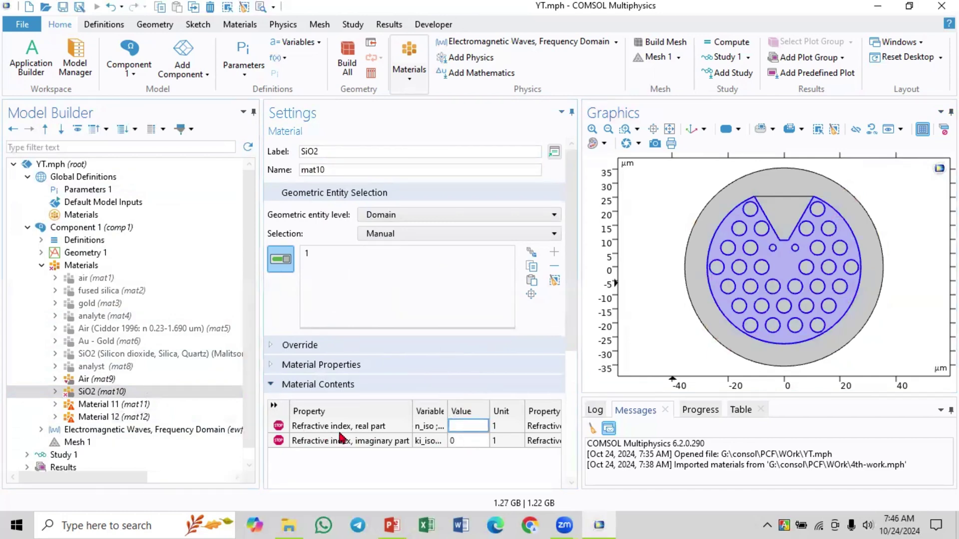
type("neff1")
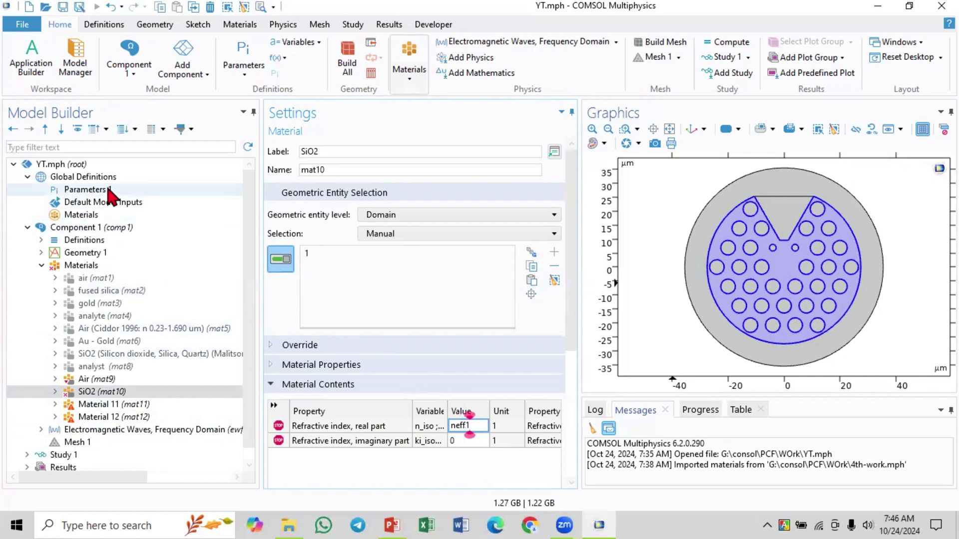
Check the neff1 definition in the global parameters against the refractive index entries of SiO2 and the disabled fused silica material.
left_click(107, 190)
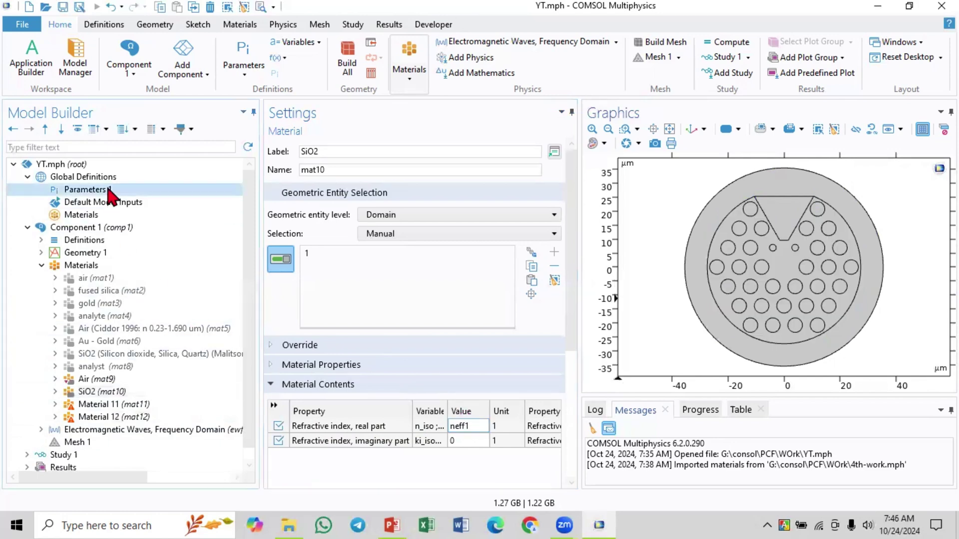
left_click(292, 366)
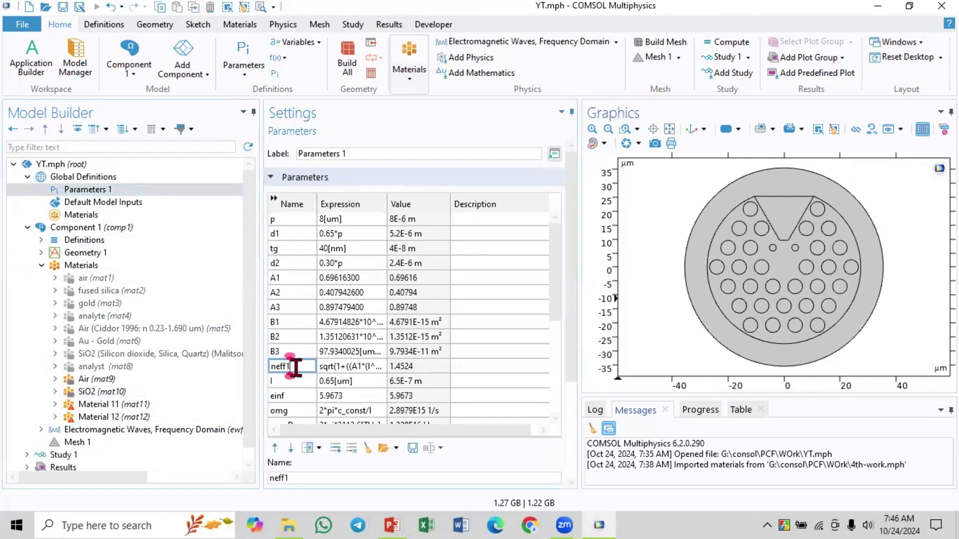
left_click(100, 392)
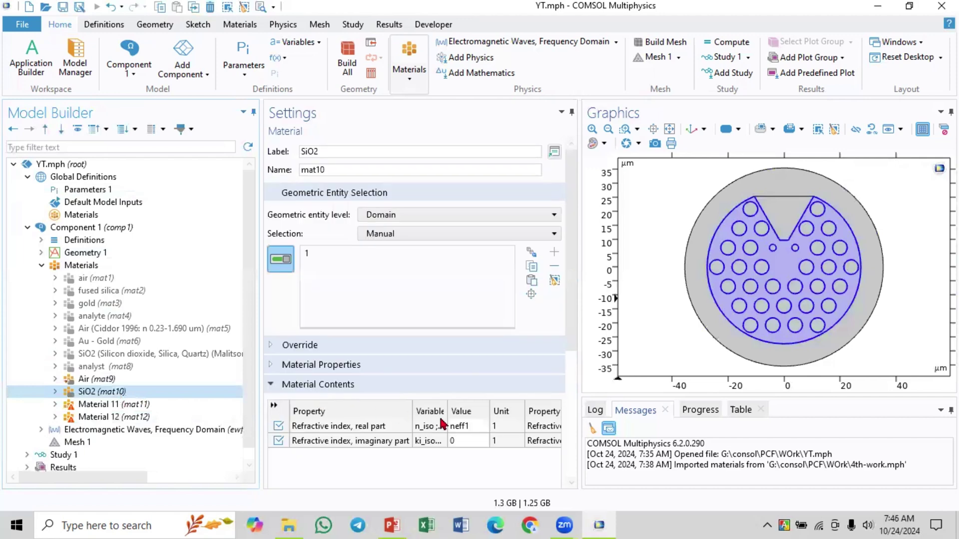
left_click(473, 425)
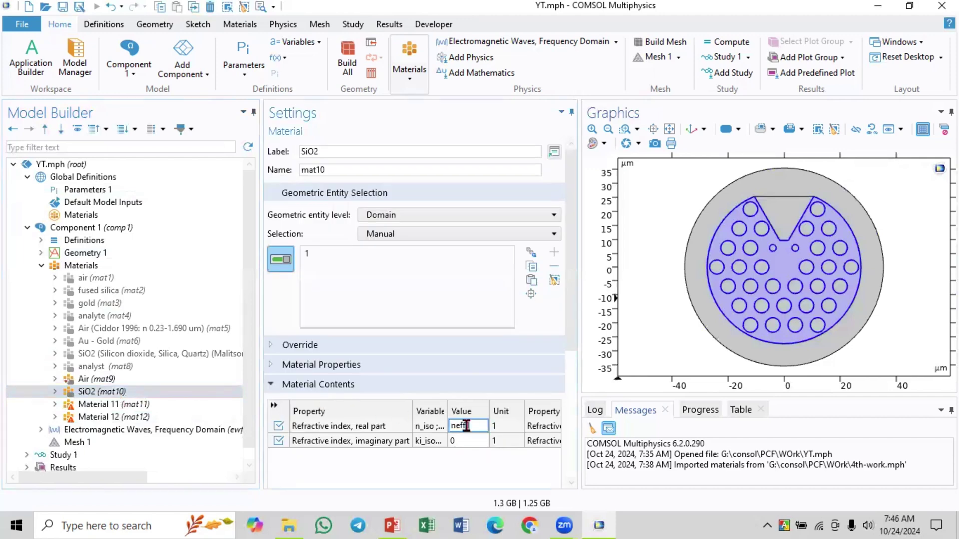
left_click(457, 425)
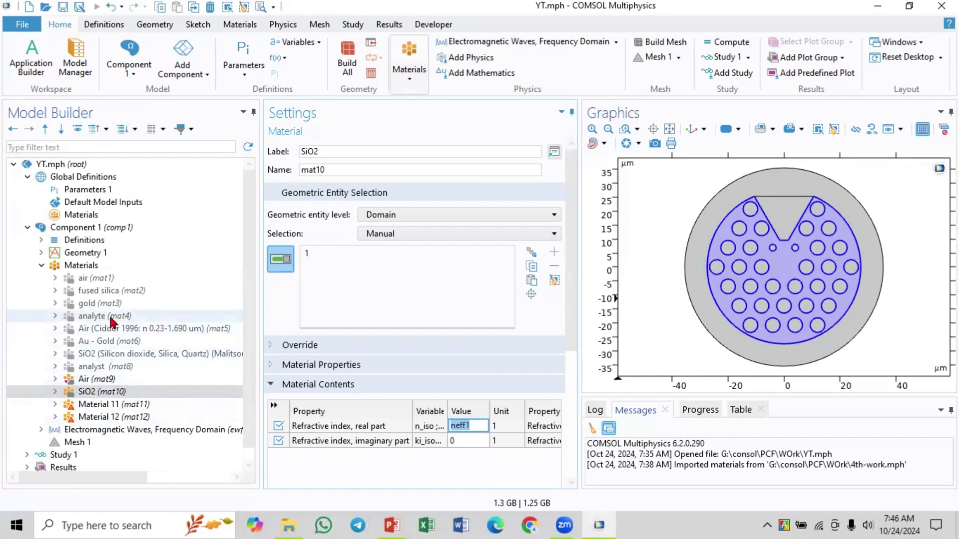
left_click(126, 294)
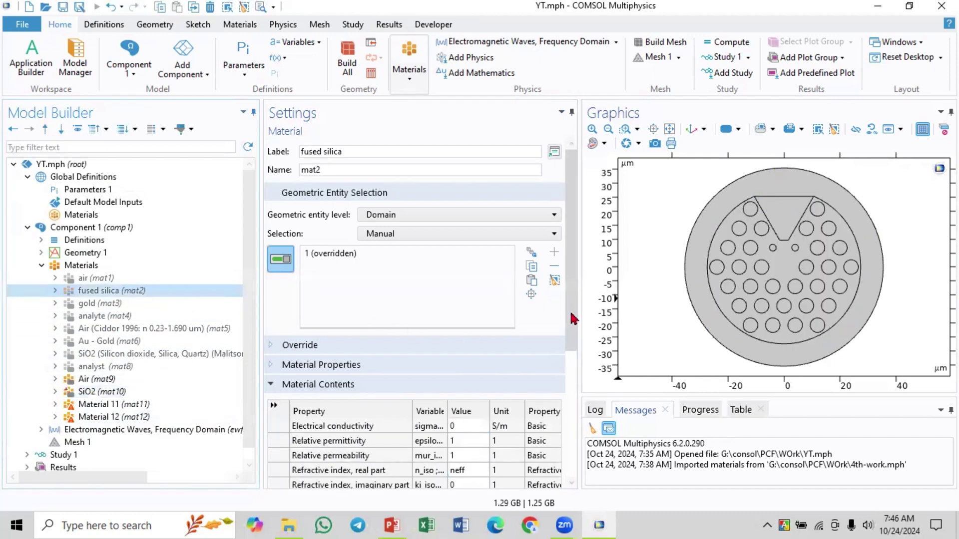
Compare the refractive index entries of the disabled fused silica material with those of the new SiO2 material.
scroll(572, 315, "down", 3)
left_click(466, 370)
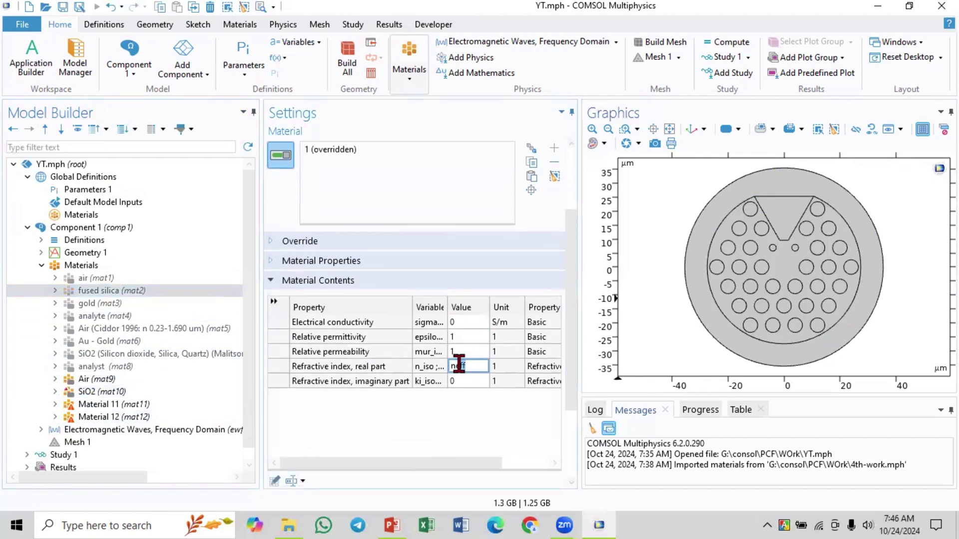
left_click(455, 382)
left_click(102, 394)
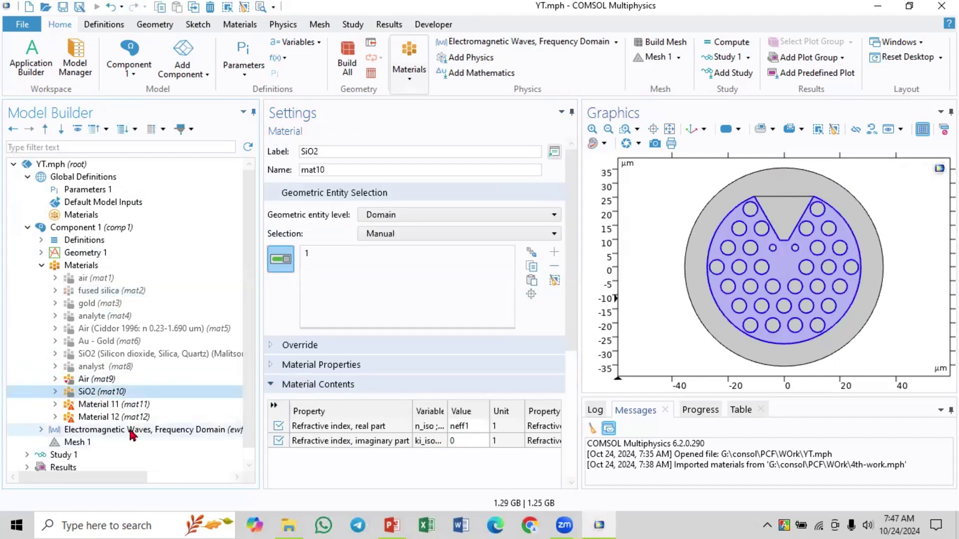
Rename Material 11 as Gold.
left_click(135, 409)
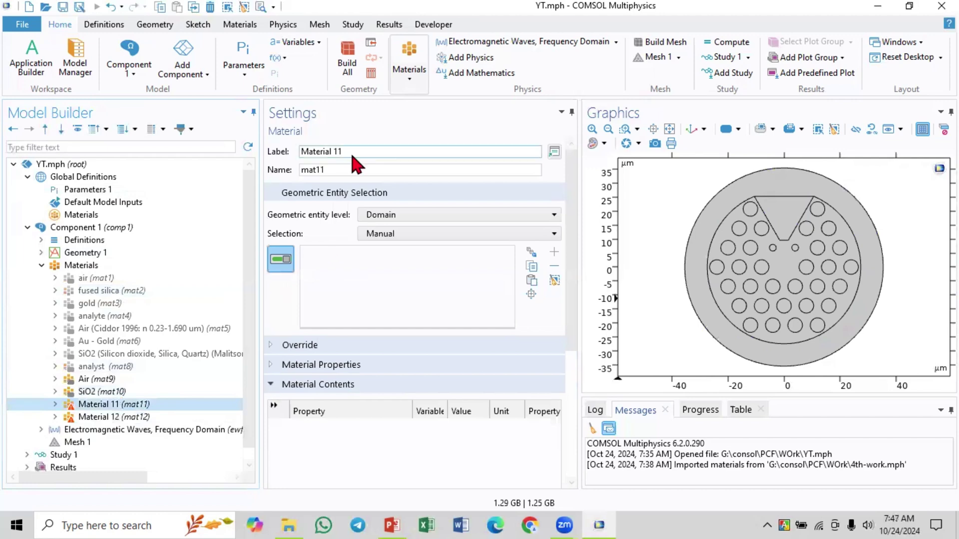
left_click_drag(353, 153, 246, 154)
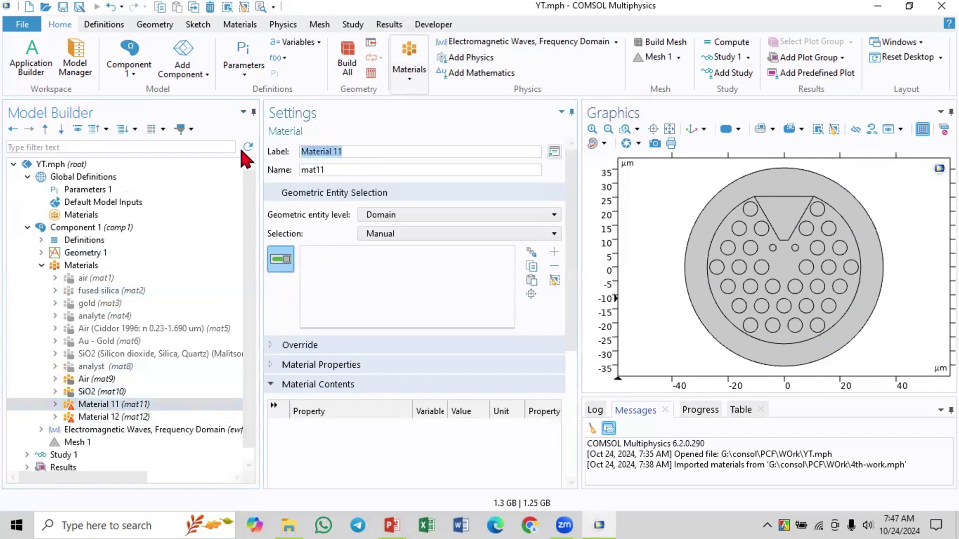
type("Gold")
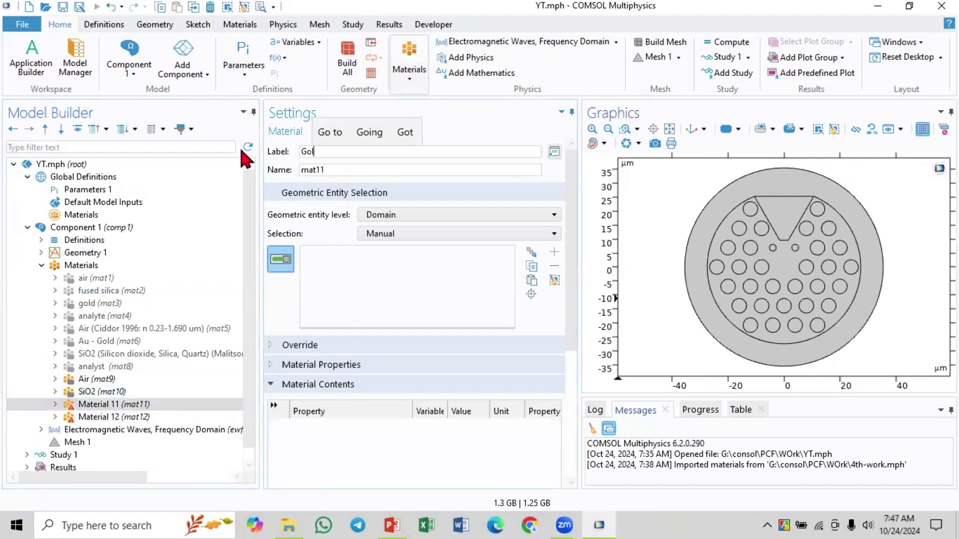
Assign Gold to the thin layer at the base of the V-groove, domain 4.
left_click(625, 129)
left_click_drag(782, 242, 796, 250)
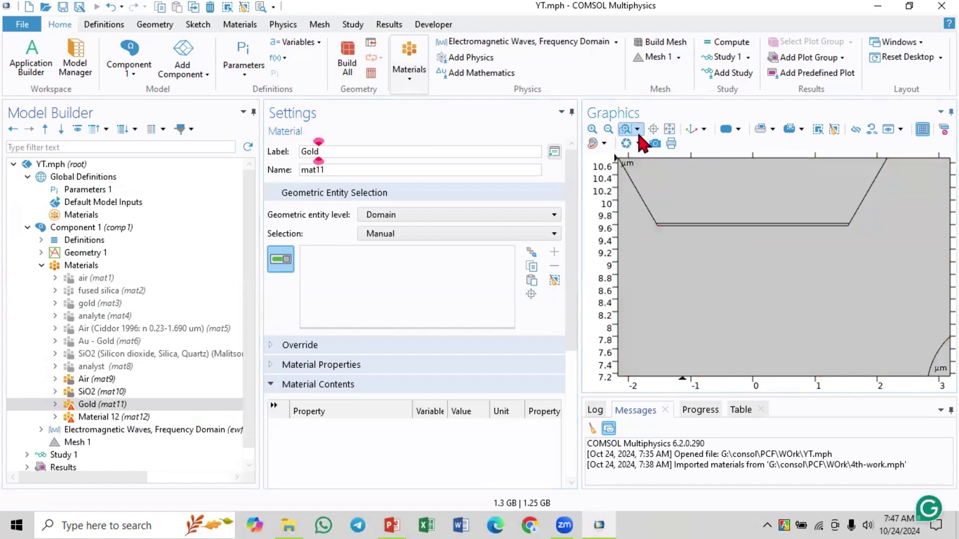
left_click(592, 129)
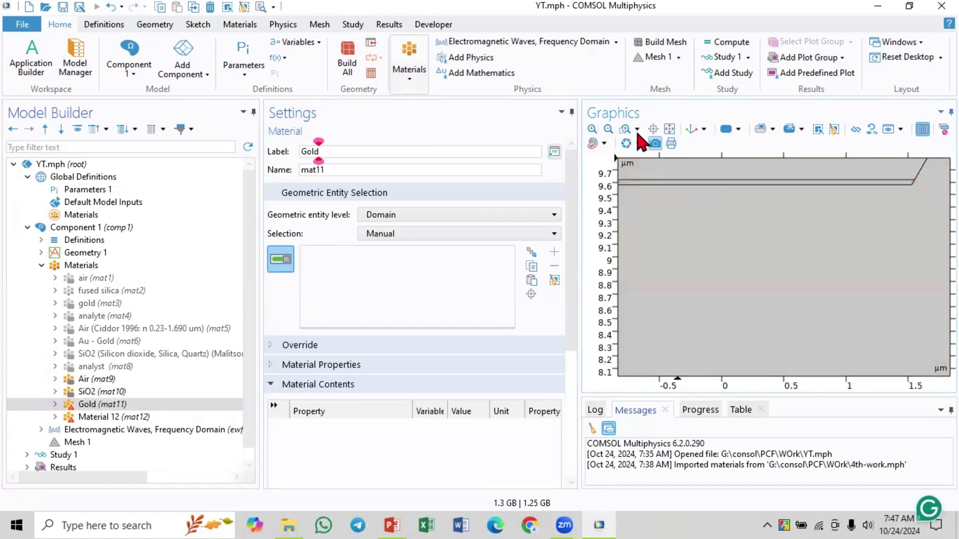
left_click(625, 129)
left_click_drag(704, 185, 718, 191)
left_click(710, 270)
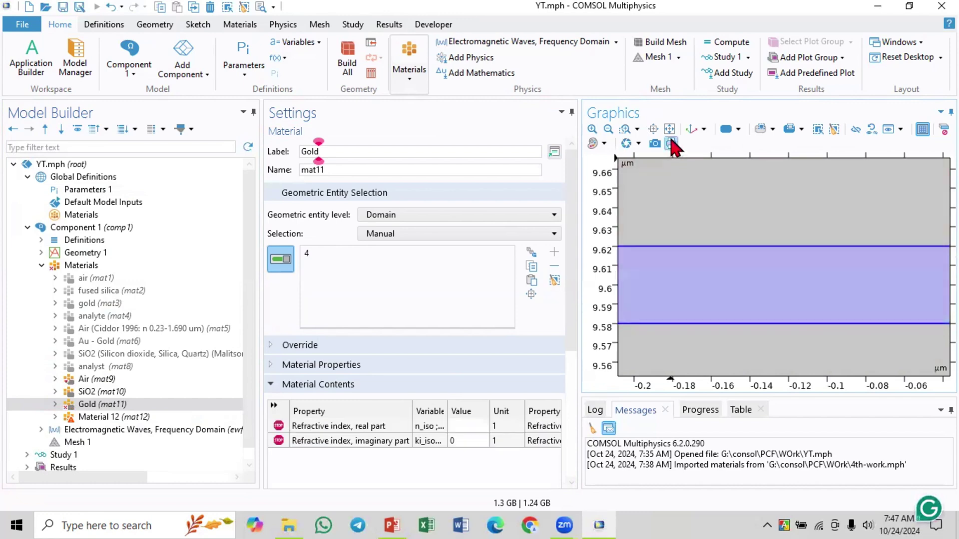
left_click(670, 130)
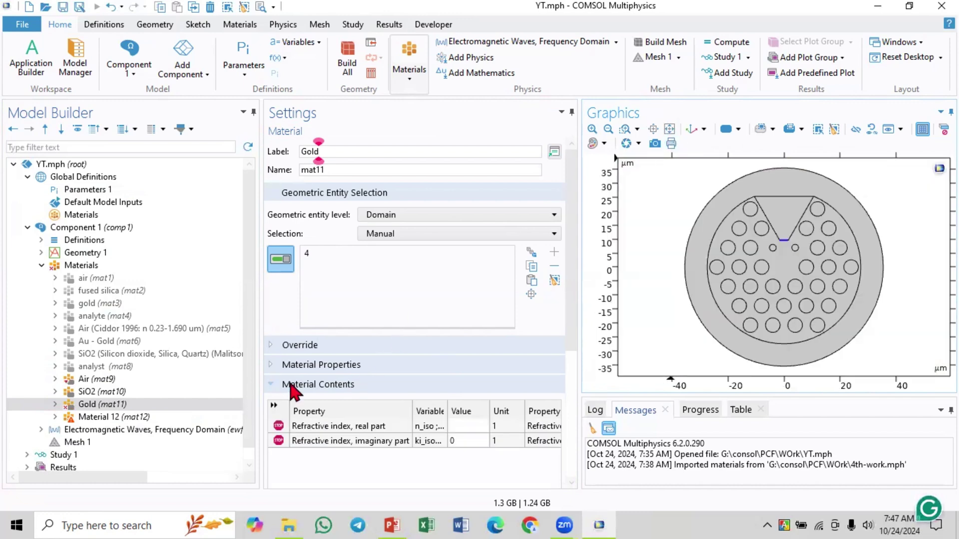
Set Gold's refractive index to nau for the real part and kau for the imaginary part.
left_click(474, 426)
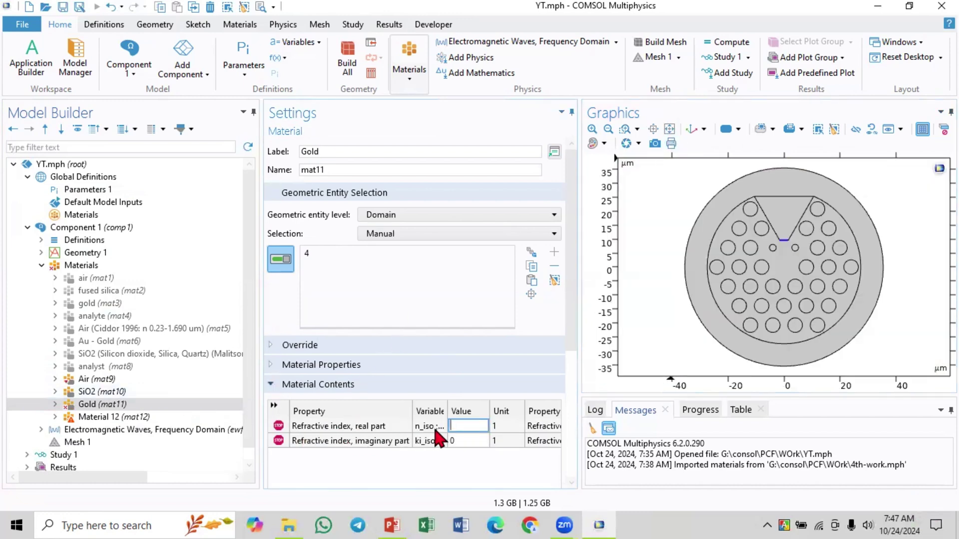
type("n")
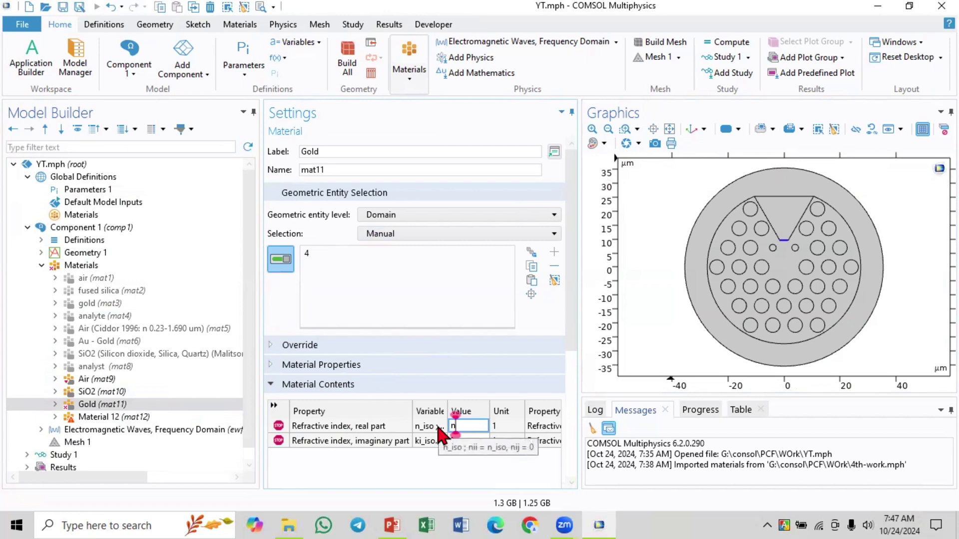
type("au")
left_click(477, 440)
type("0")
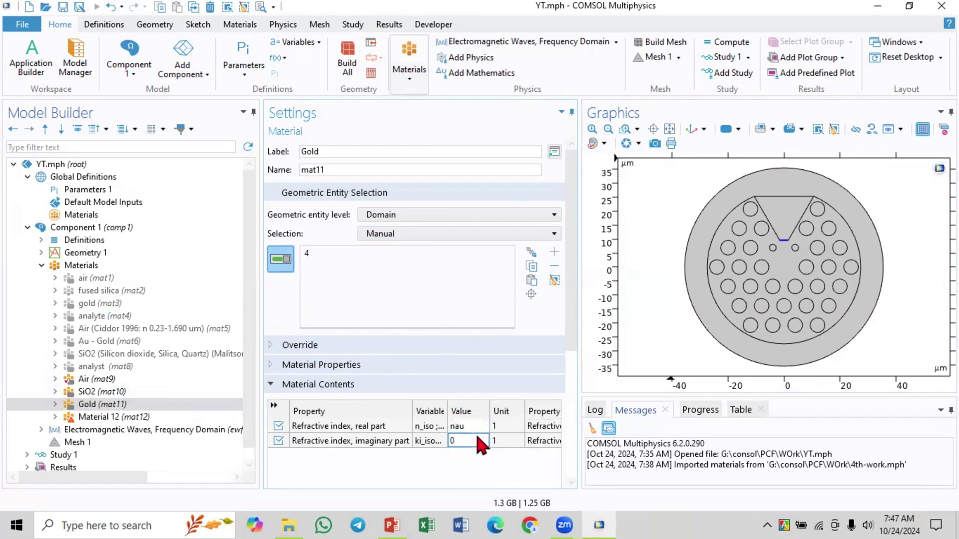
double_click(472, 438)
type("kau")
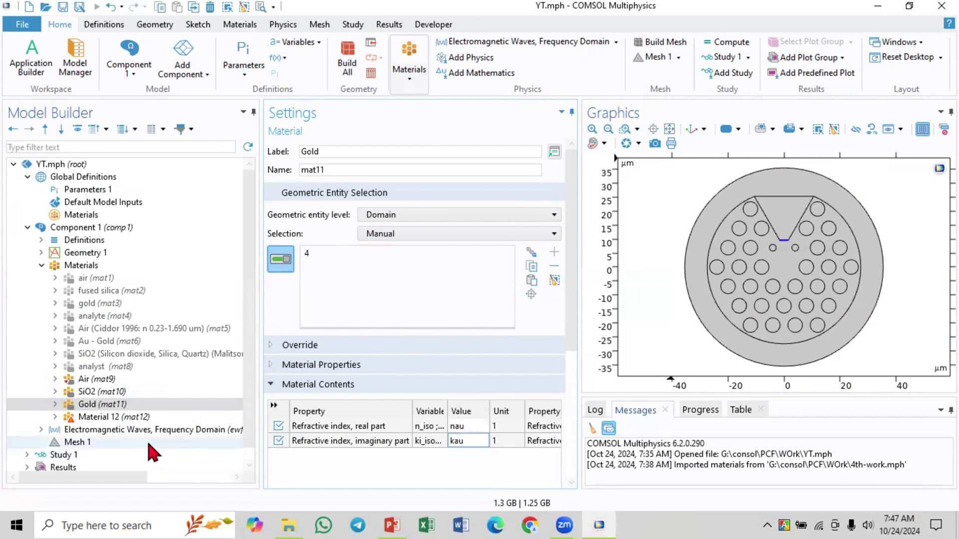
Rename Material 12 as Analyte.
left_click(132, 418)
left_click_drag(361, 153, 280, 159)
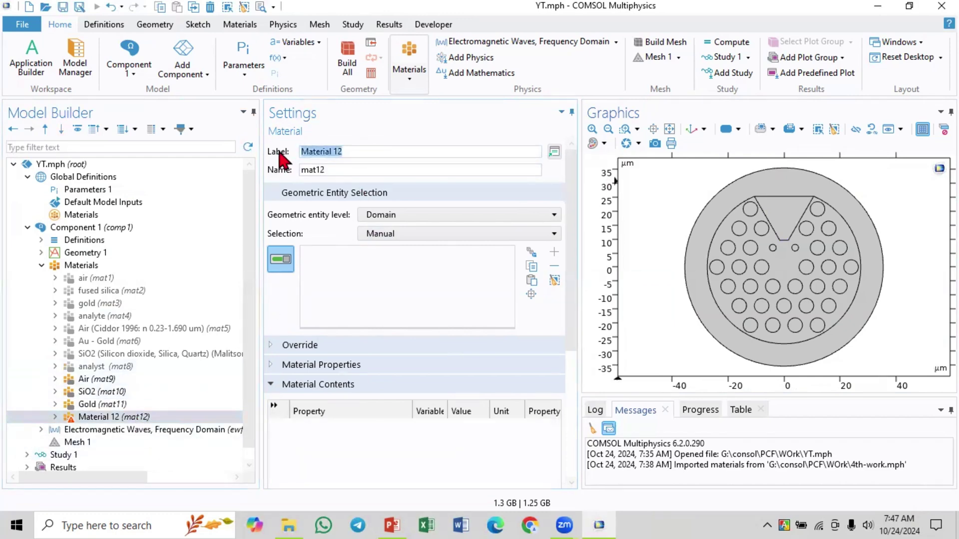
type("An")
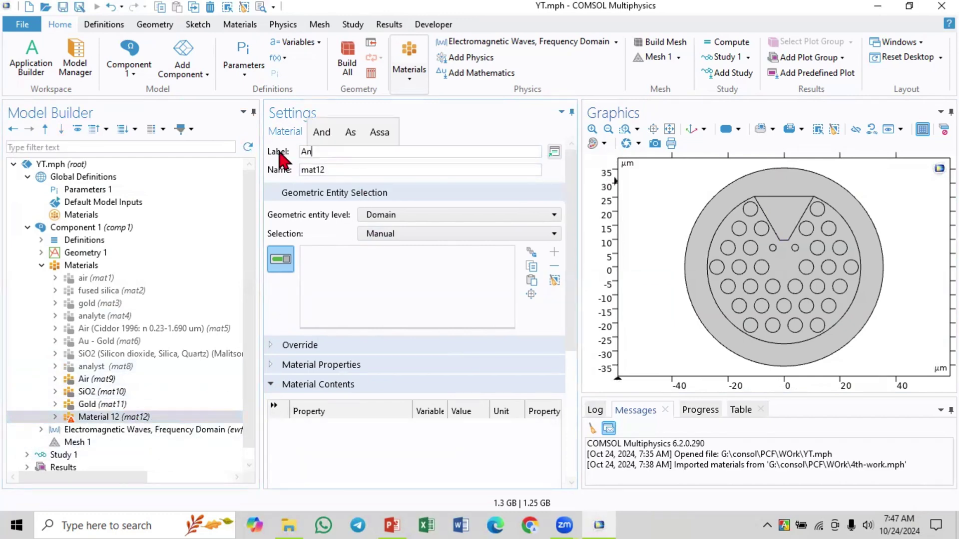
type("aly")
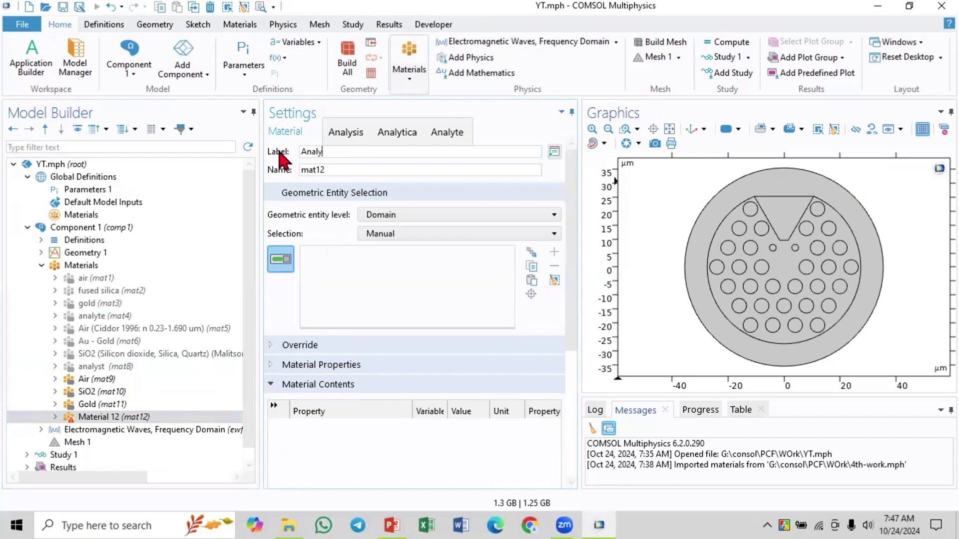
type("s")
left_click(363, 140)
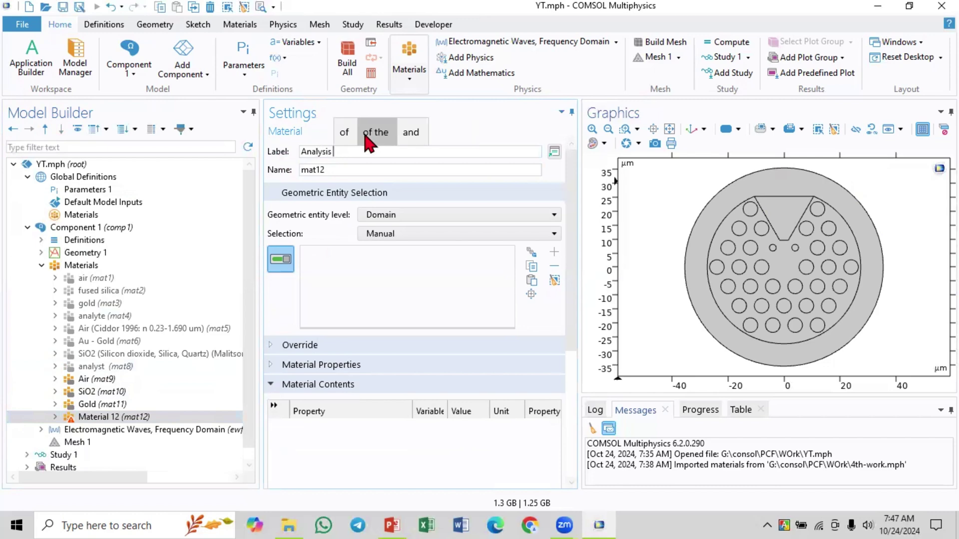
key("Return")
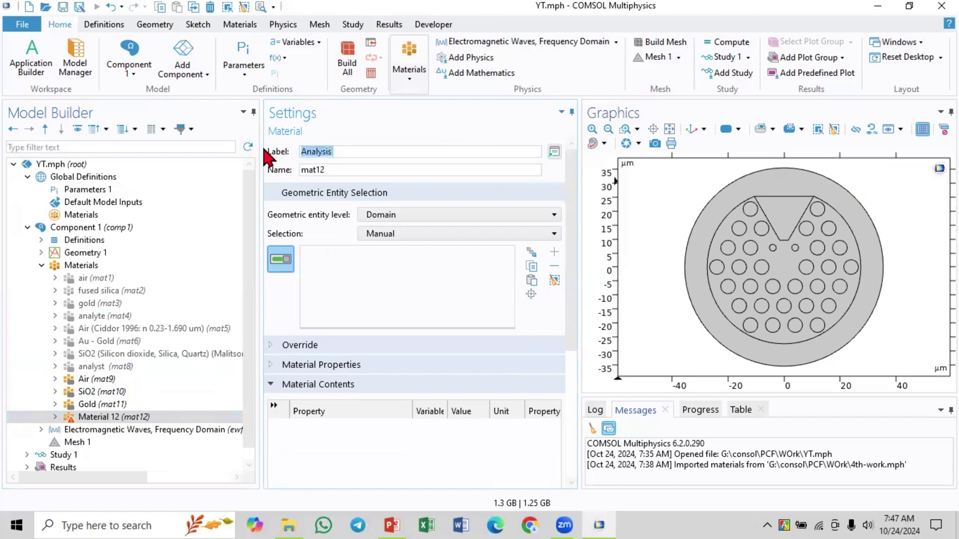
type("Anal")
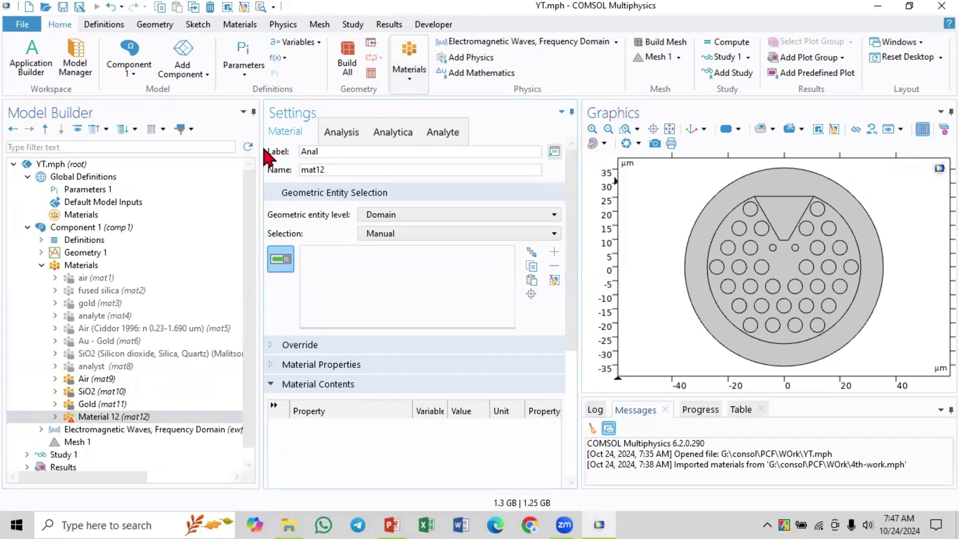
type("yte")
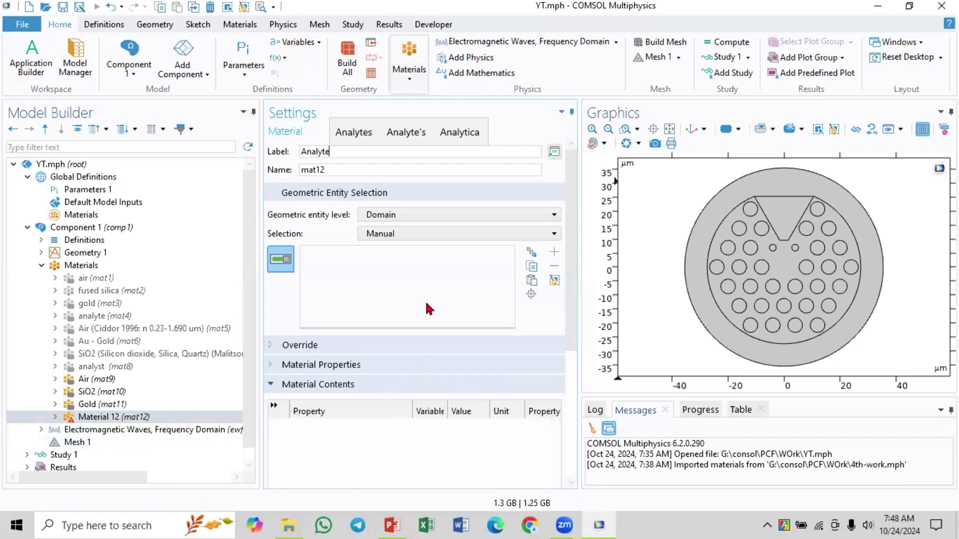
Assign Analyte to the outer ring and the V-groove, domains 3 and 2, and set its real refractive index to na.
left_click(730, 212)
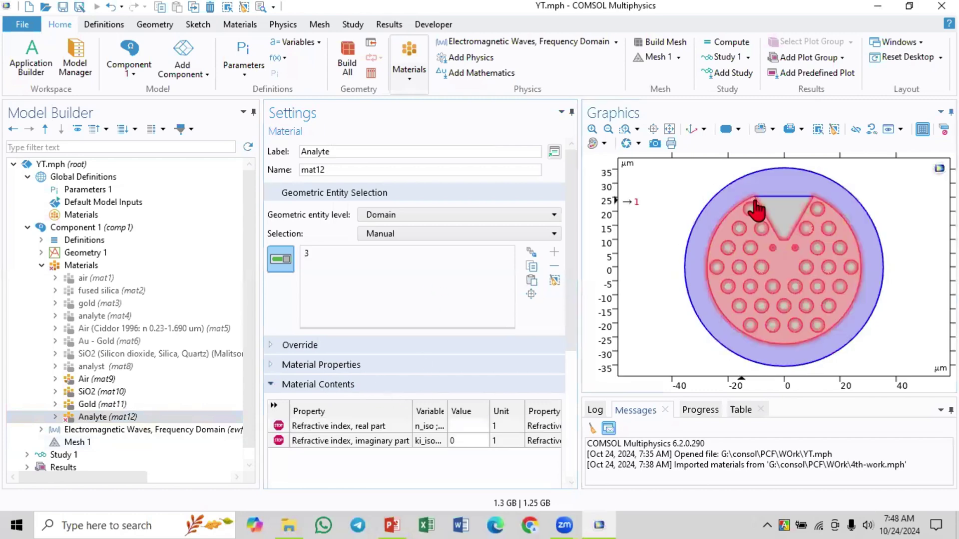
left_click(788, 218)
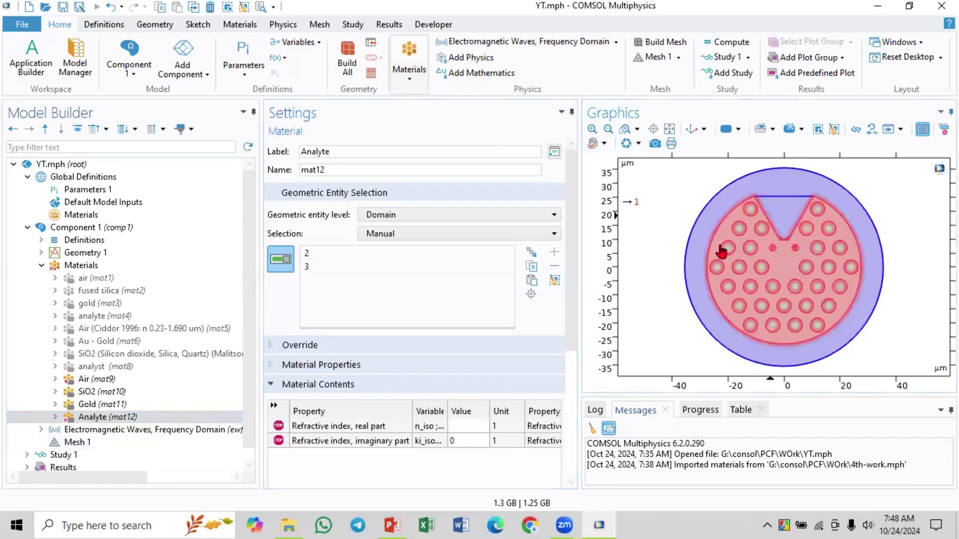
left_click(469, 427)
type("na")
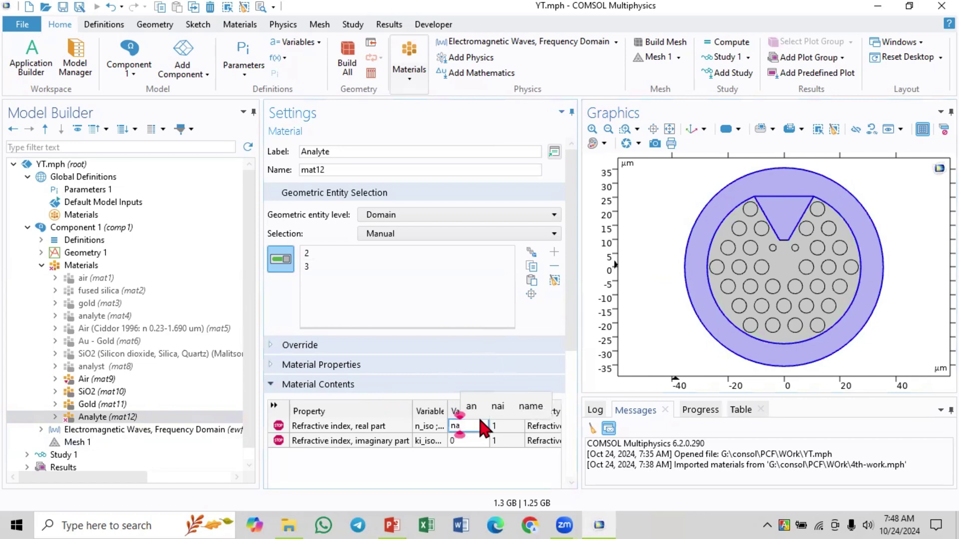
key("Return")
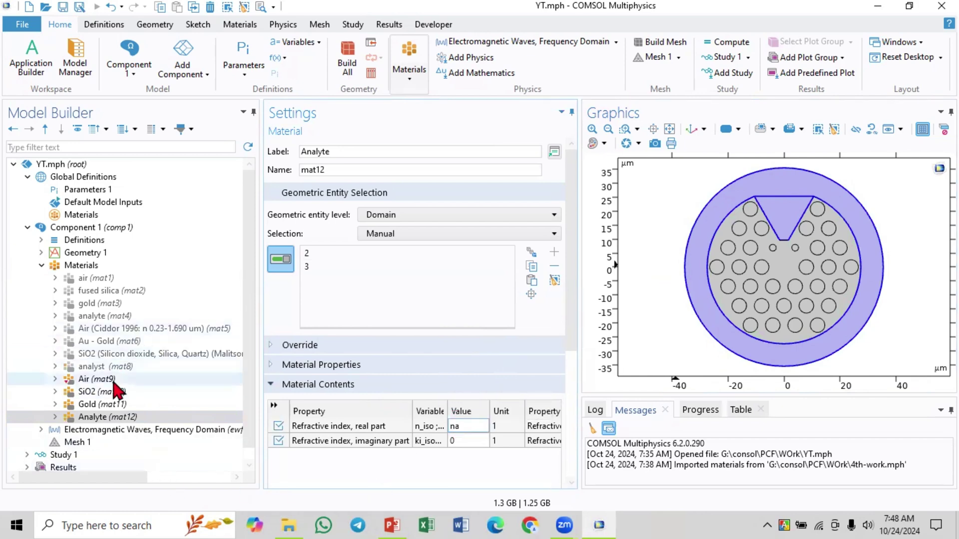
Remove the overridden domains 1 to 4 from the Air material's selection.
left_click(95, 379)
left_click_drag(394, 257, 510, 280)
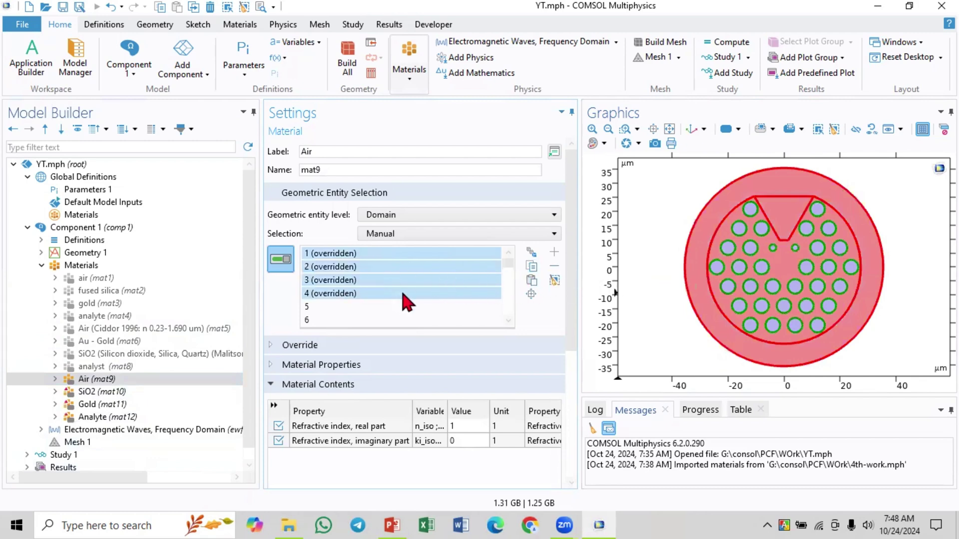
left_click(555, 267)
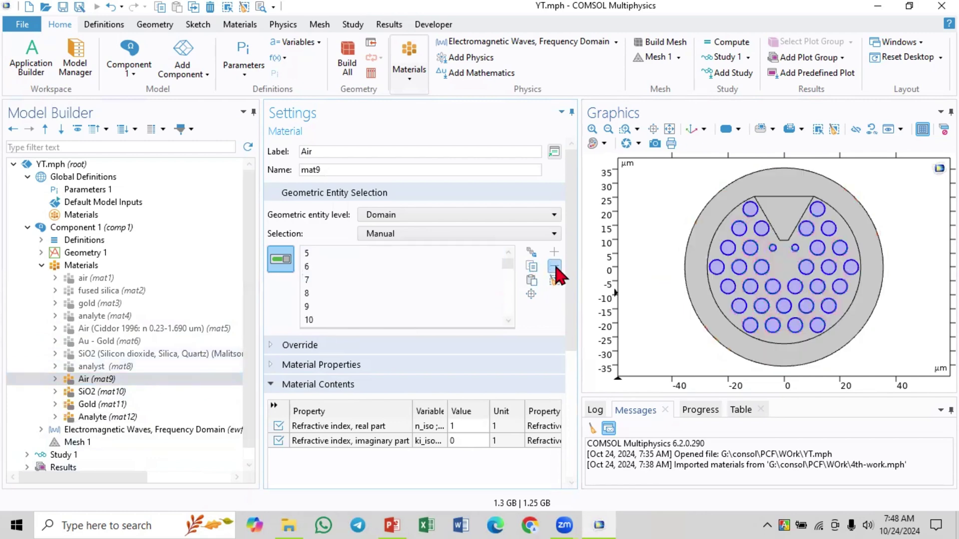
Review the domain selection, field components, formulation and out-of-plane wave number settings of the Electromagnetic Waves, Frequency Domain interface.
scroll(125, 368, "down", 1)
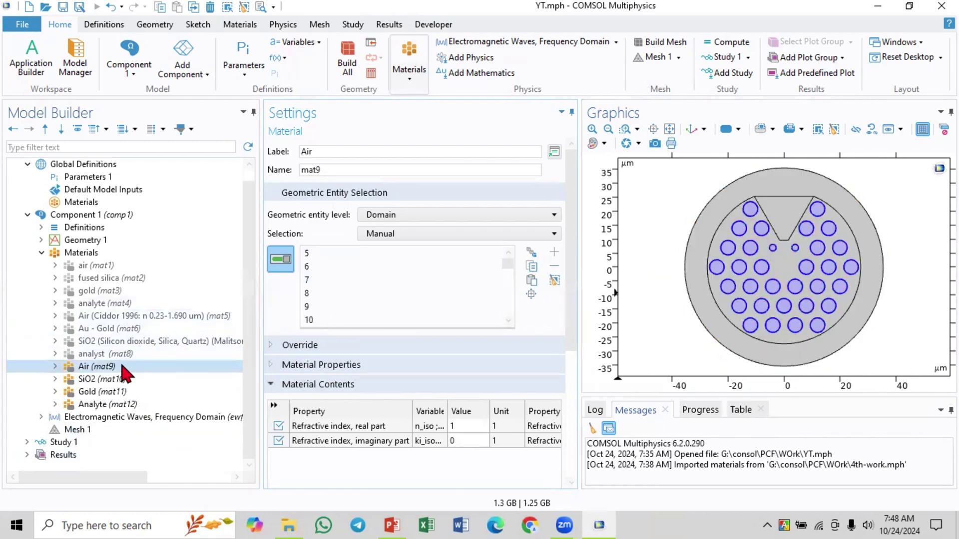
left_click(41, 417)
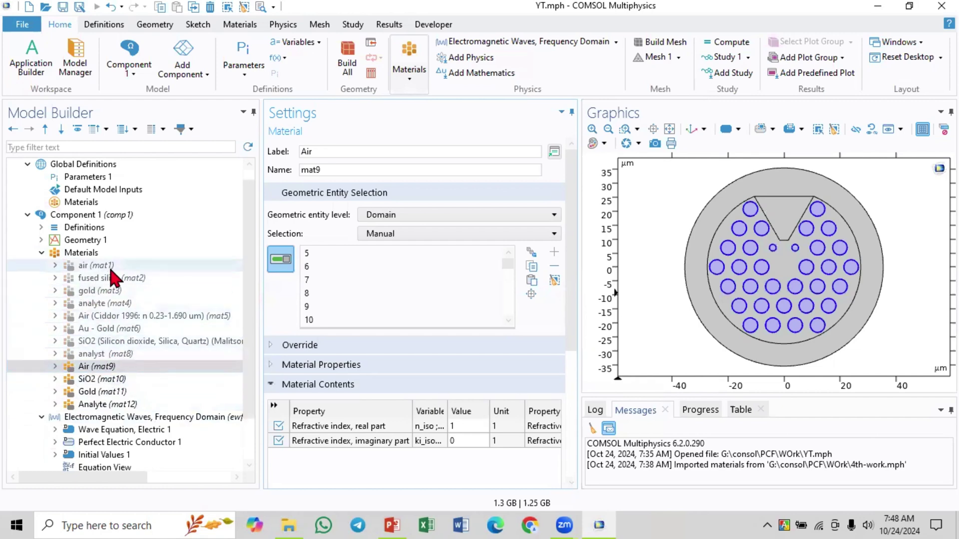
scroll(110, 392, "down", 2)
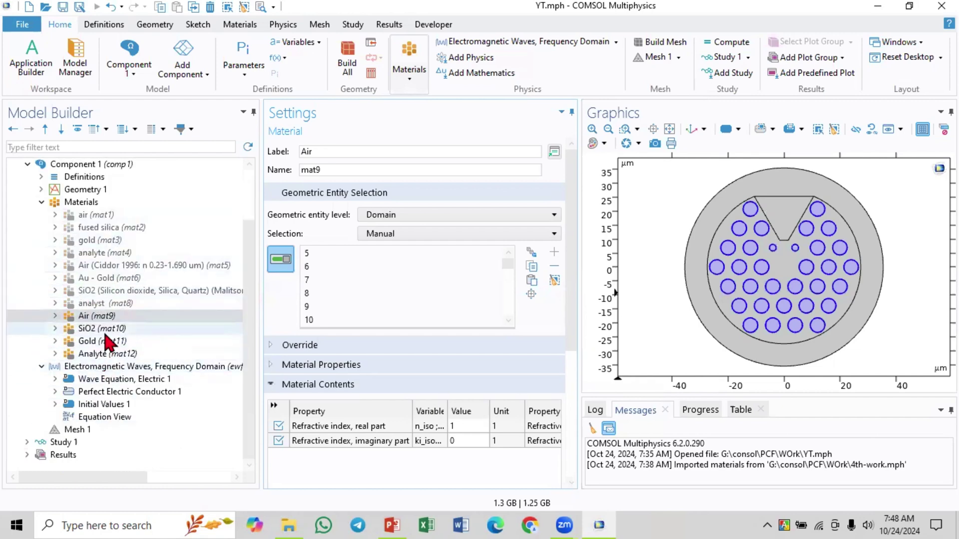
left_click(75, 366)
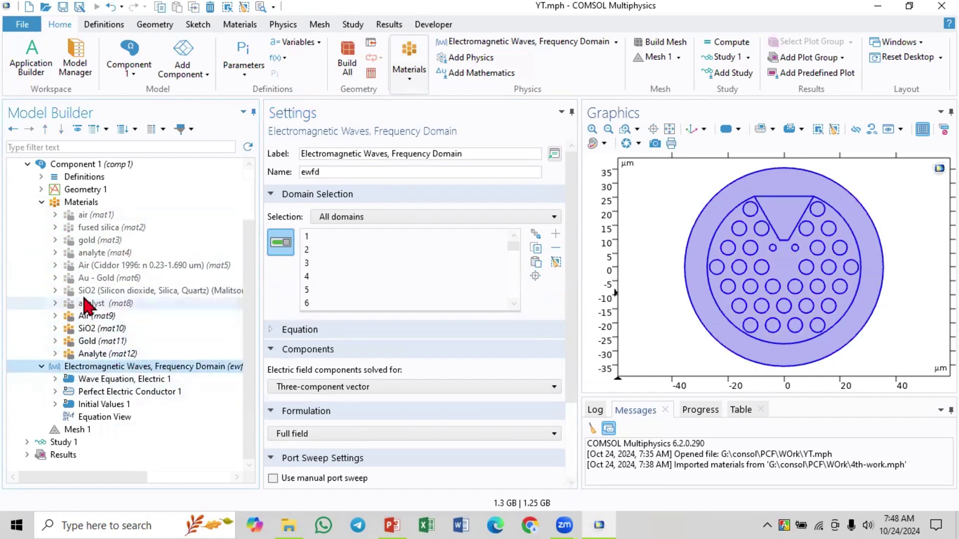
left_click(42, 202)
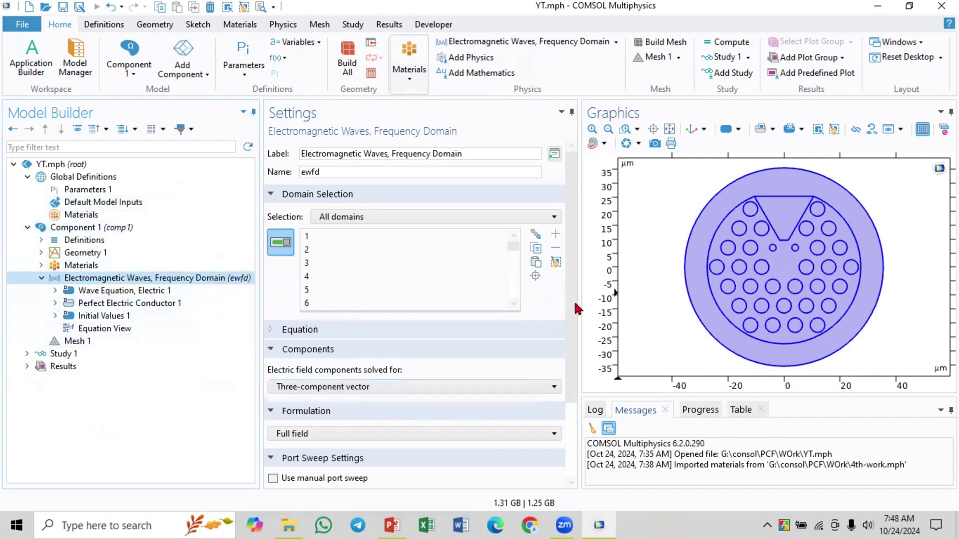
scroll(573, 306, "down", 3)
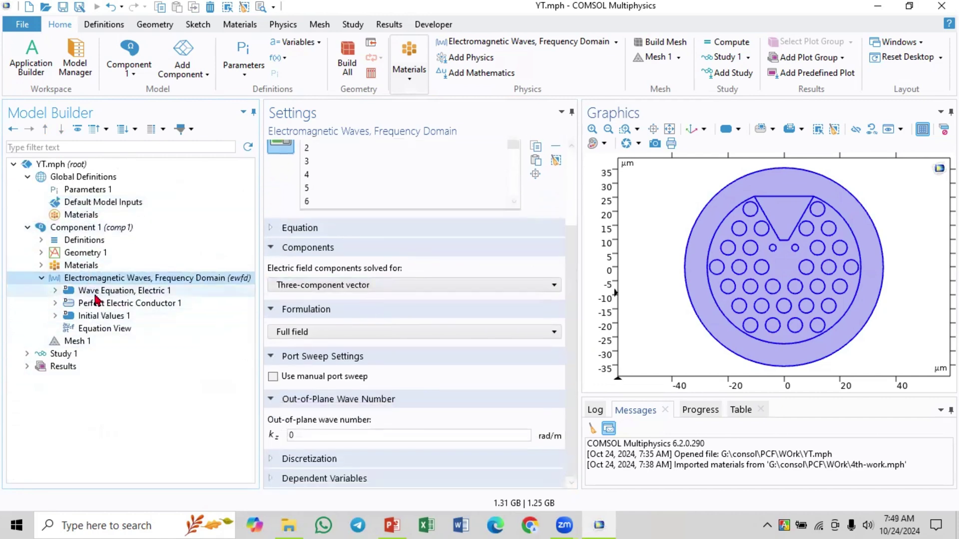
Check the electric displacement field model of Wave Equation, Electric 1 and the available alternatives, keeping Refractive index.
left_click(96, 295)
scroll(572, 325, "down", 3)
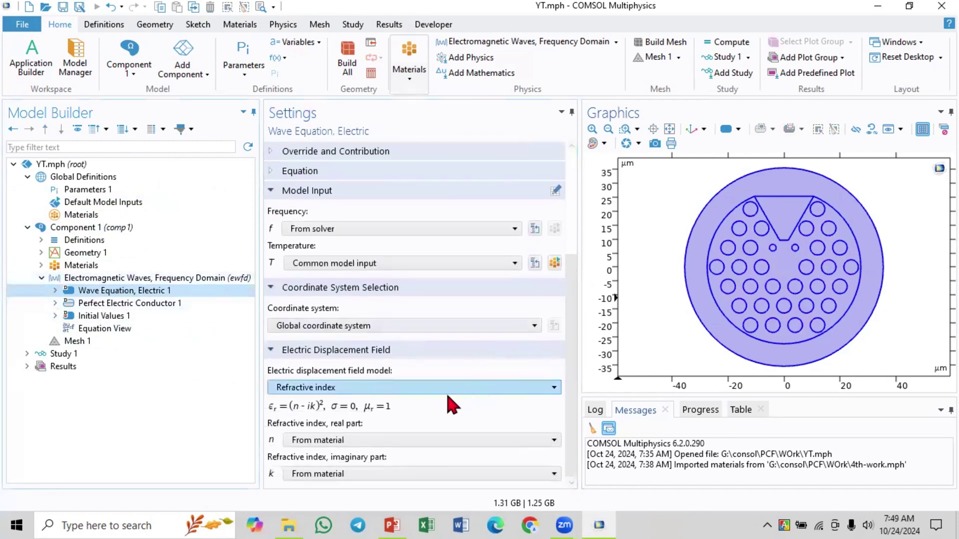
left_click(351, 389)
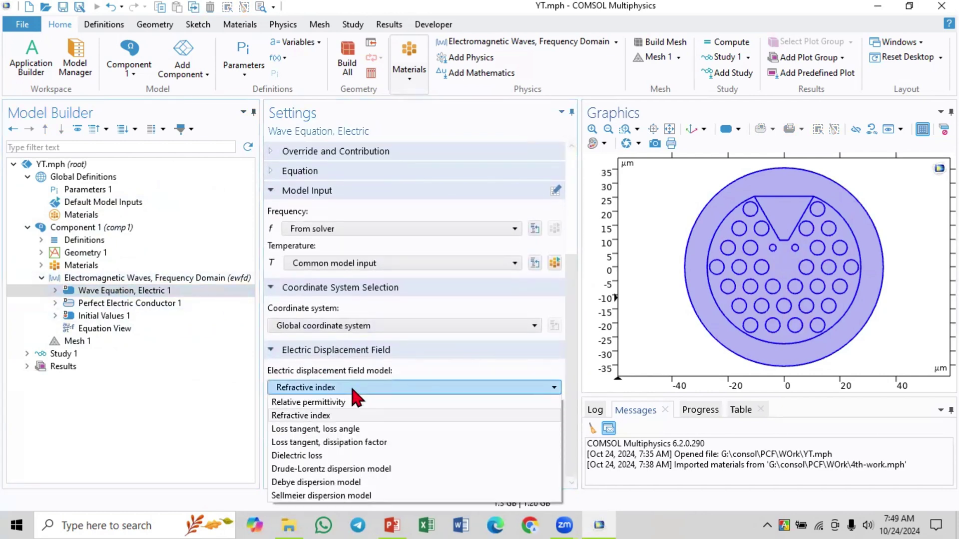
left_click(353, 388)
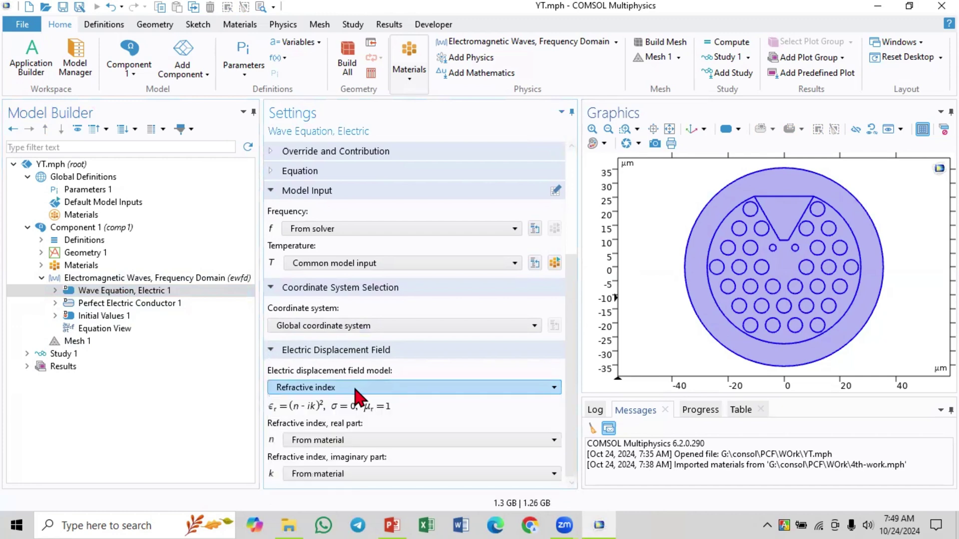
Try Relative permittivity as the electric displacement field model of Wave Equation, Electric 1 and restore Refractive index.
left_click(353, 387)
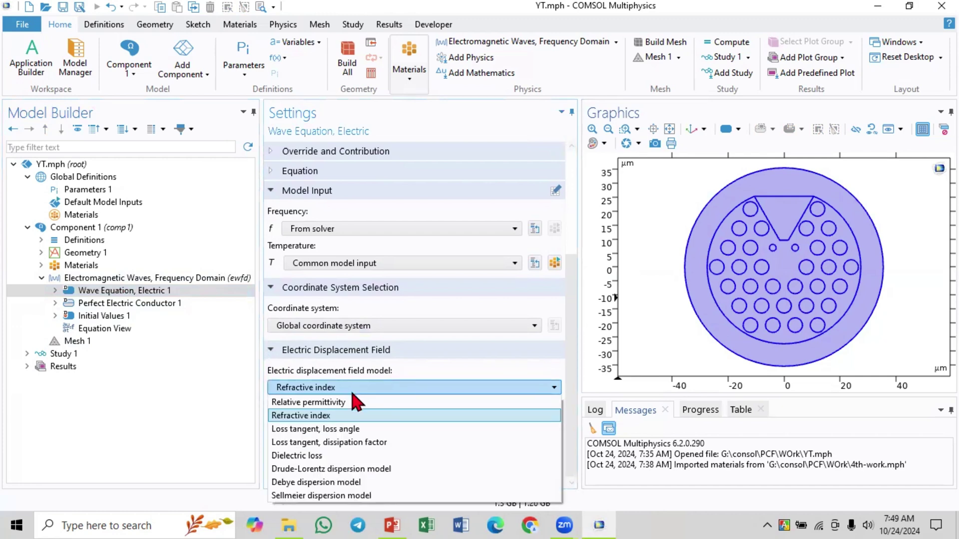
left_click(342, 404)
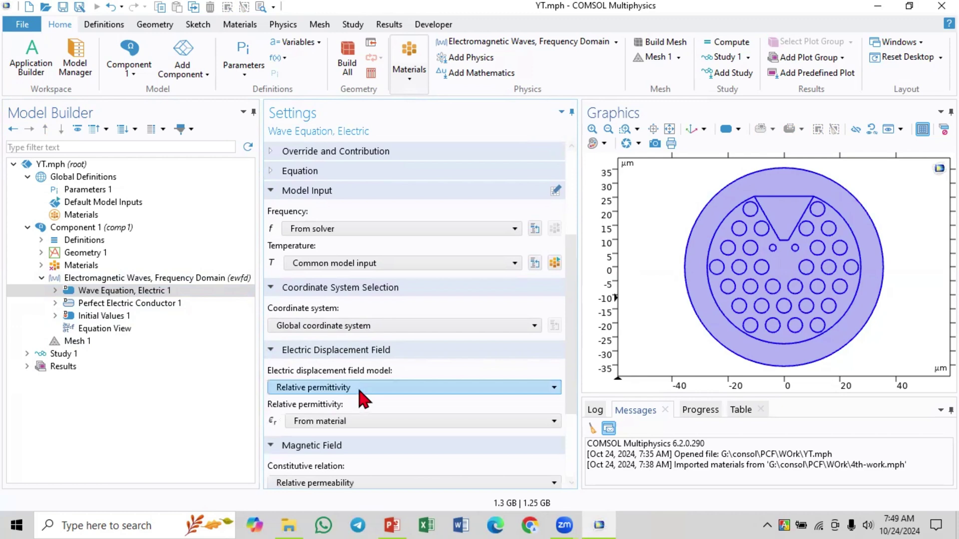
left_click(358, 387)
left_click(280, 416)
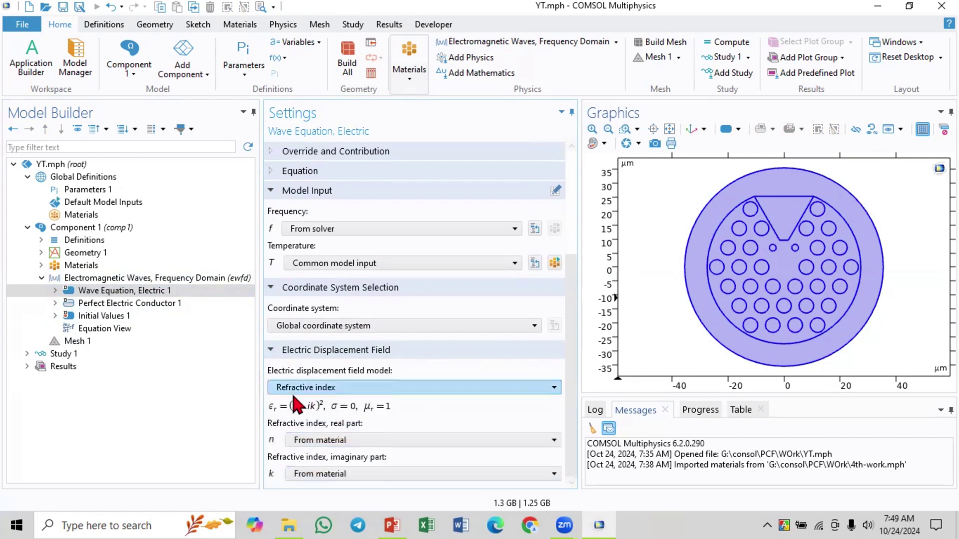
Add a Perfectly Matched Layer to the component definitions and assign it to the outer ring, domain 3.
left_click(119, 316)
left_click(126, 304)
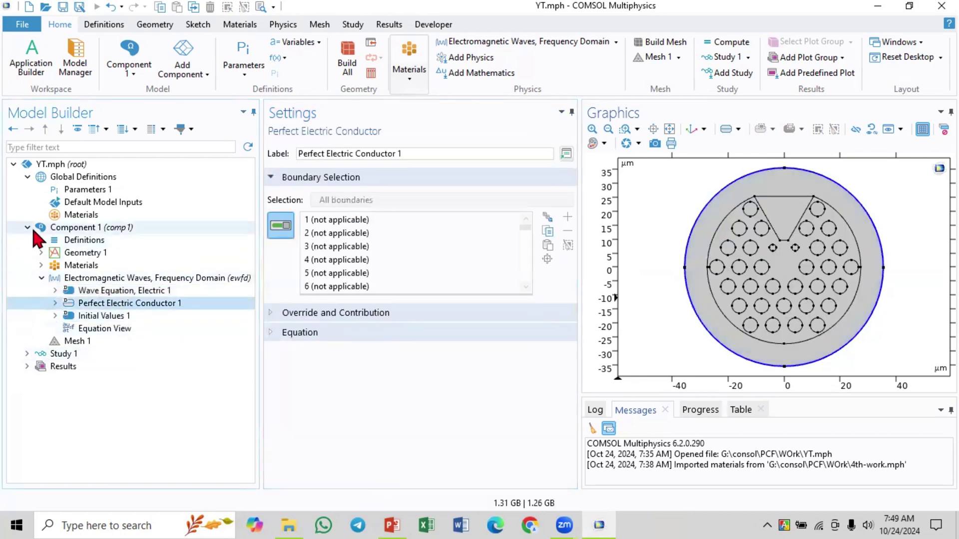
left_click(42, 240)
left_click(72, 241)
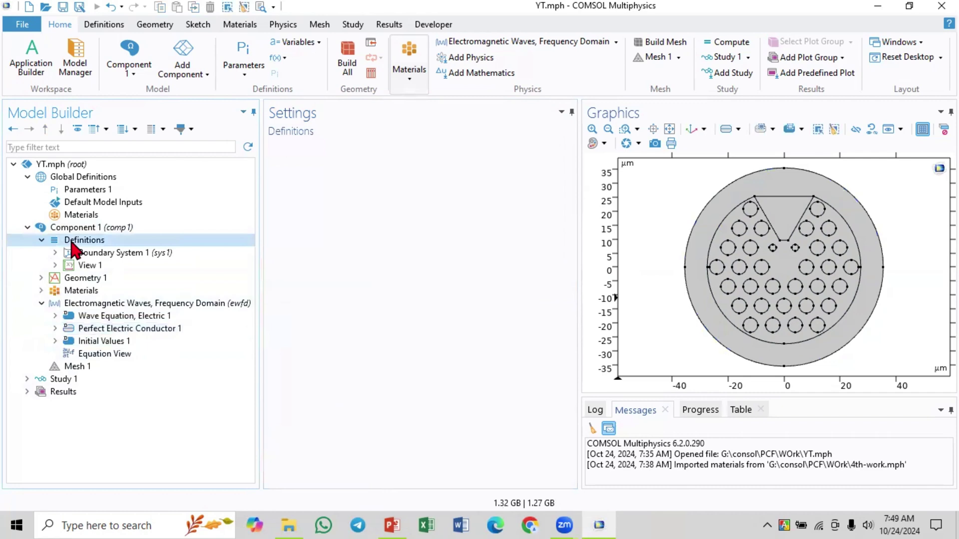
right_click(73, 243)
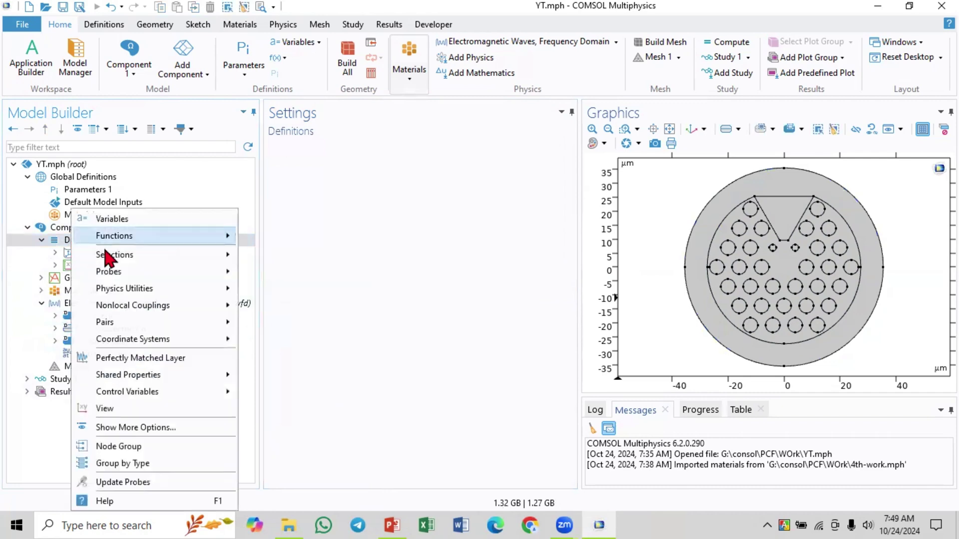
left_click(138, 358)
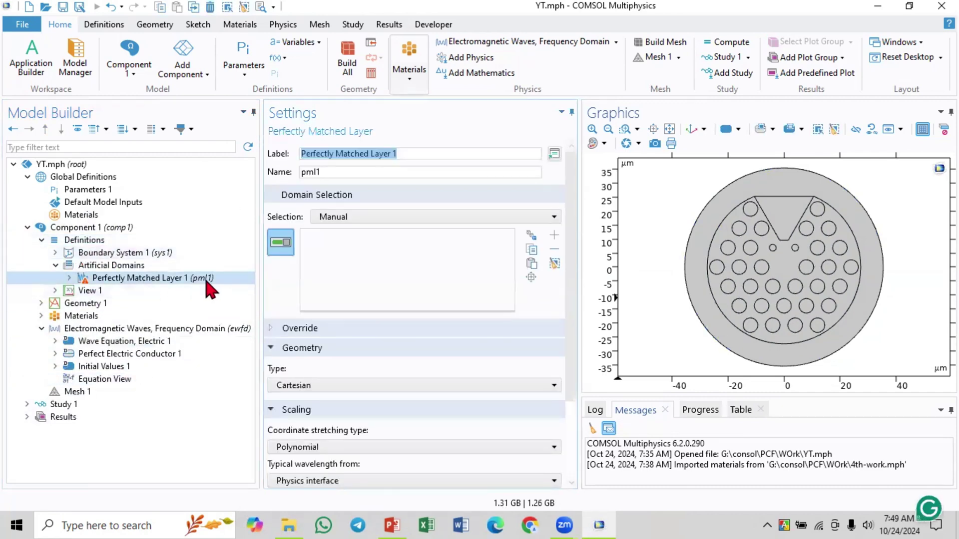
left_click(699, 247)
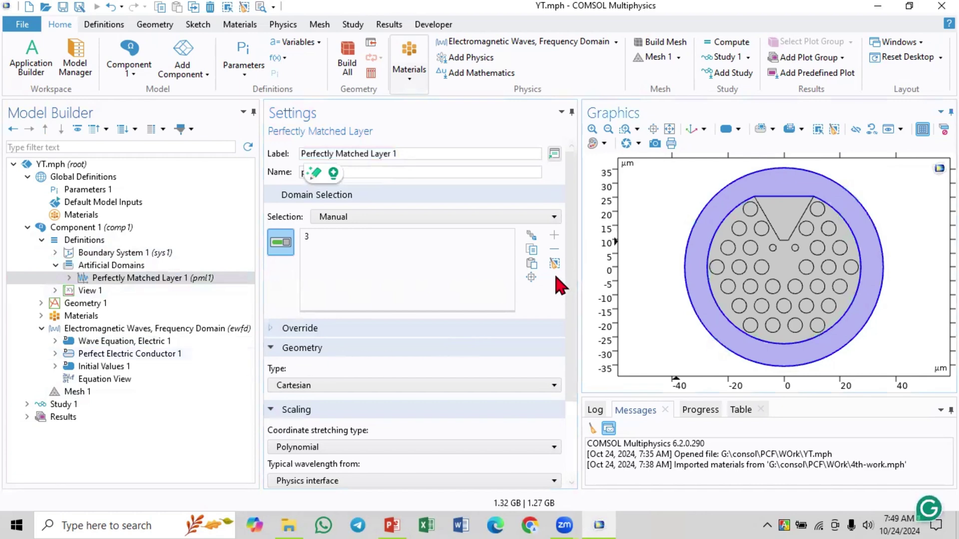
Set the geometry type of the Perfectly Matched Layer to Cylindrical.
scroll(564, 268, "down", 3)
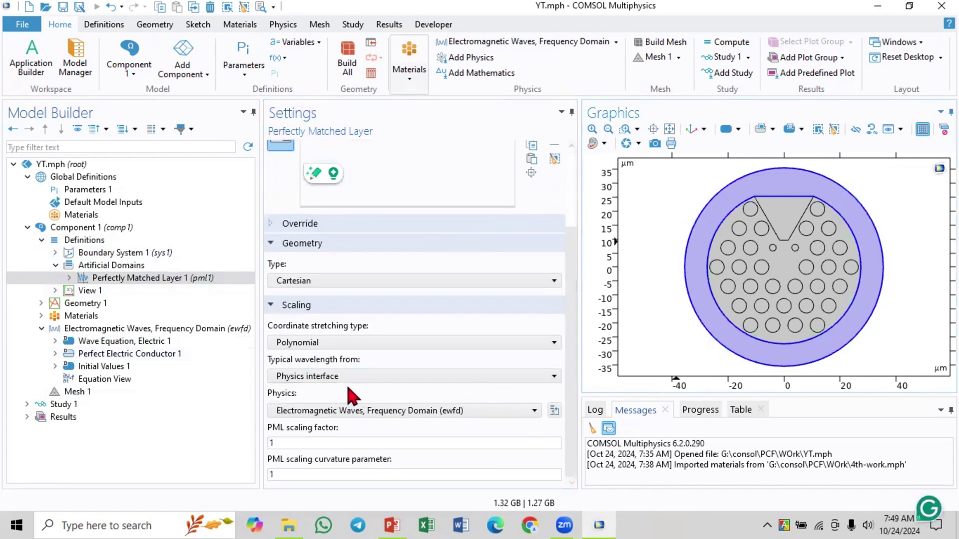
left_click(327, 280)
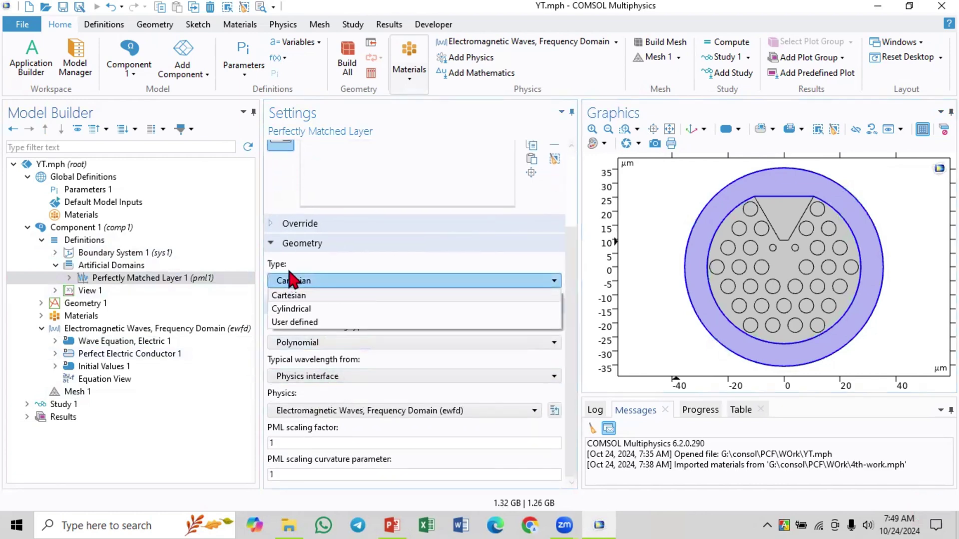
left_click(308, 310)
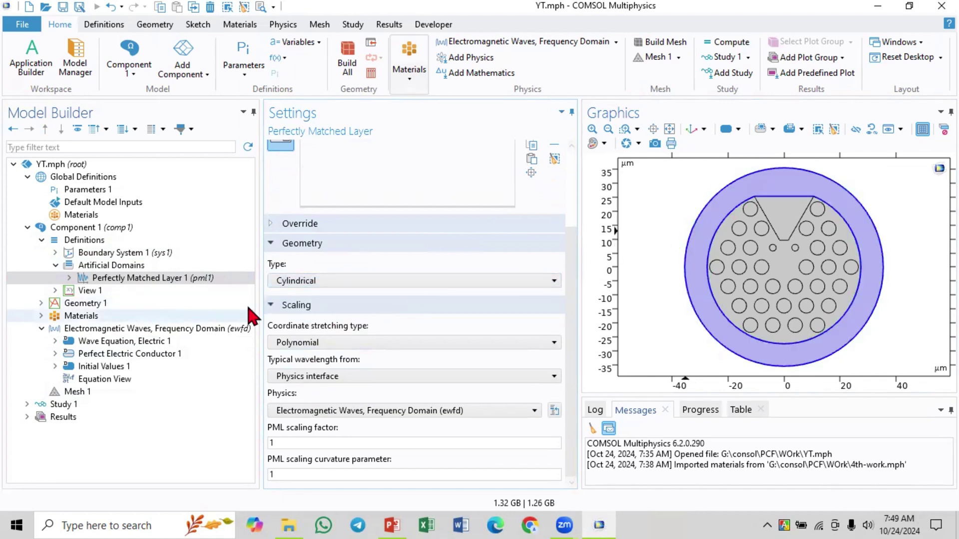
Check the sequence type options of Mesh 1, keeping Physics-controlled mesh.
left_click(41, 329)
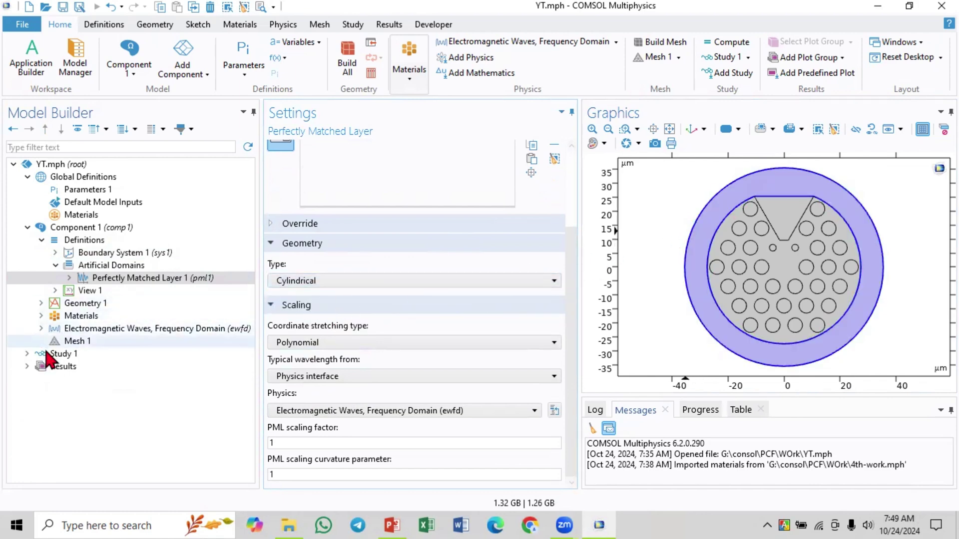
left_click(27, 354)
left_click(64, 341)
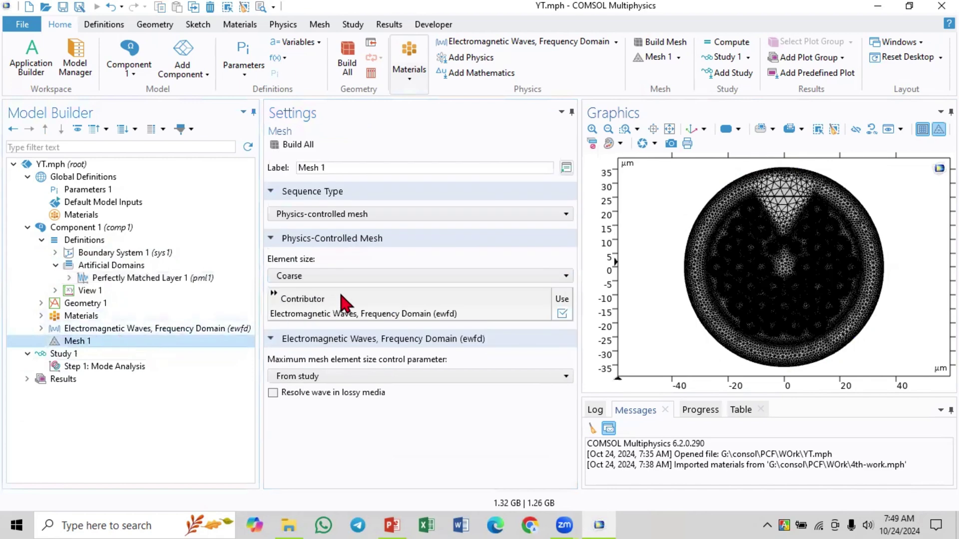
left_click(338, 215)
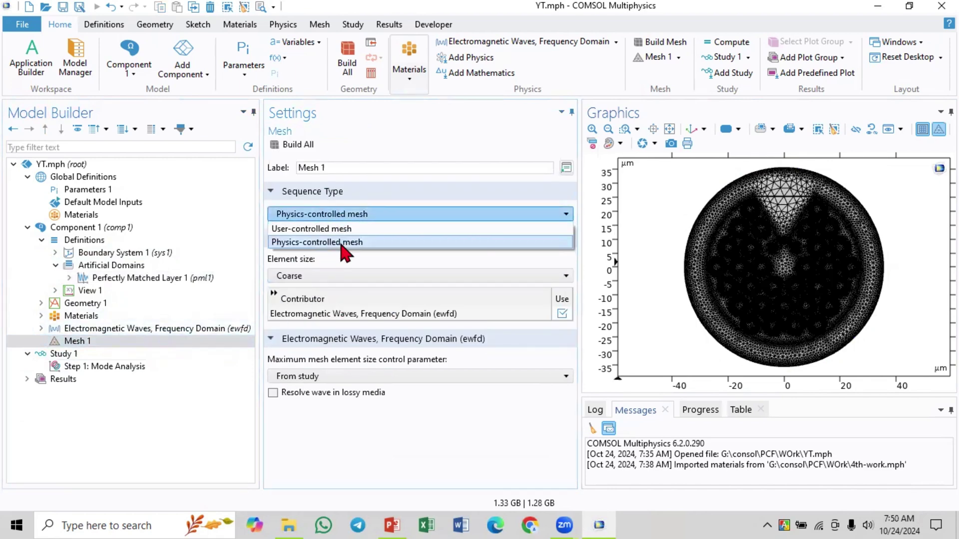
left_click(332, 243)
Try the Normal and Fine element sizes for the physics-controlled mesh and return to Coarse.
left_click(320, 275)
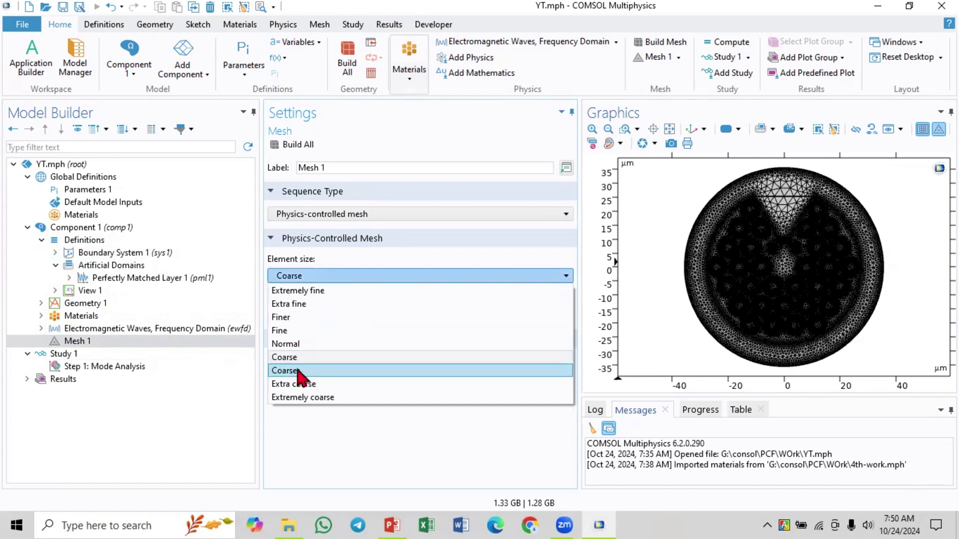
left_click(298, 344)
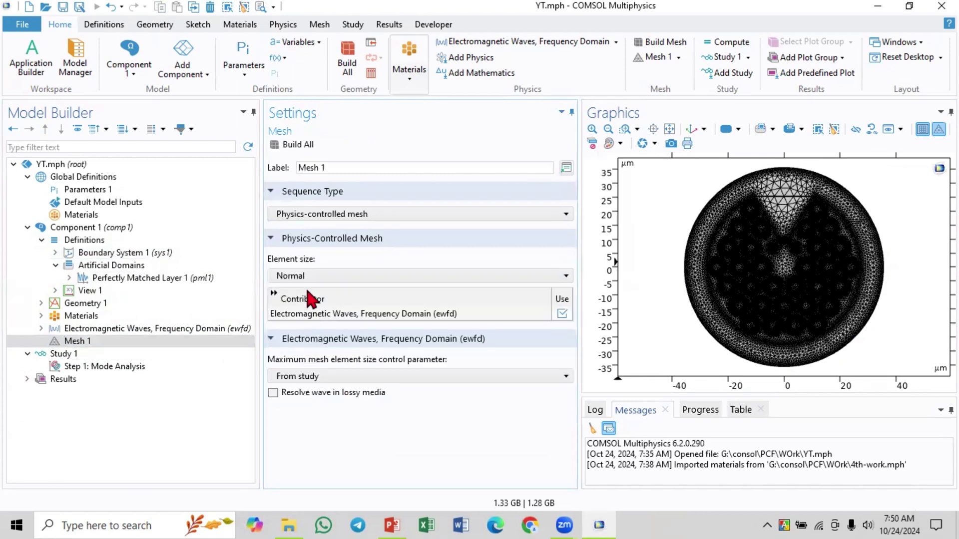
left_click(311, 274)
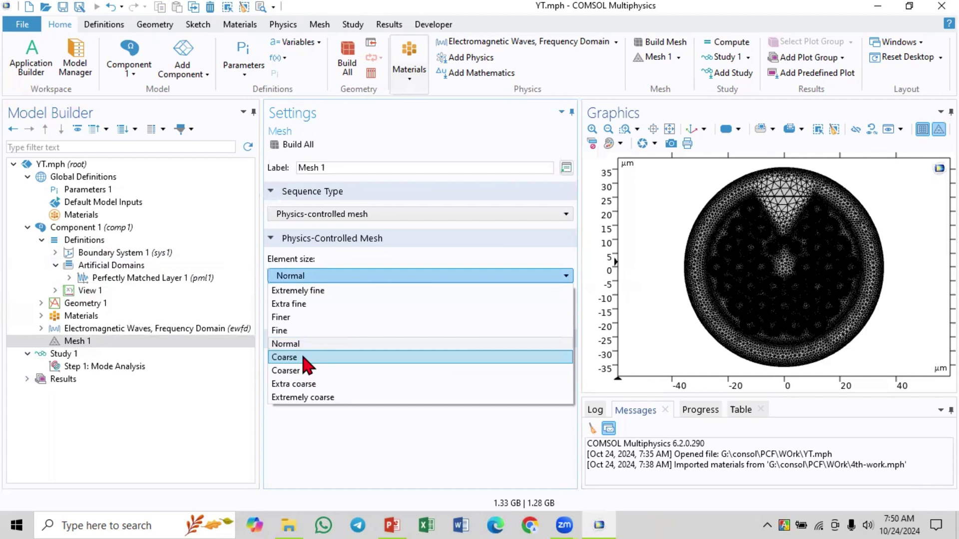
left_click(300, 331)
left_click(304, 276)
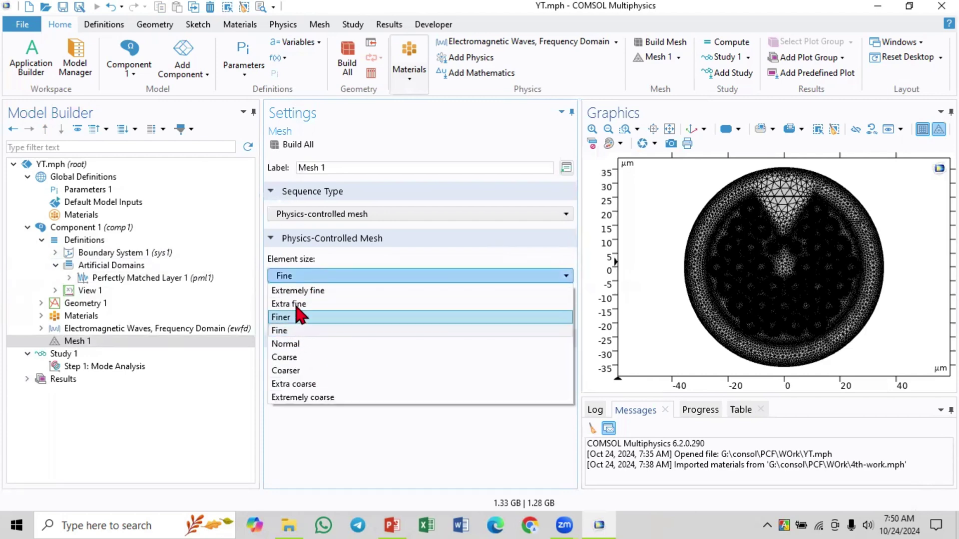
left_click(304, 358)
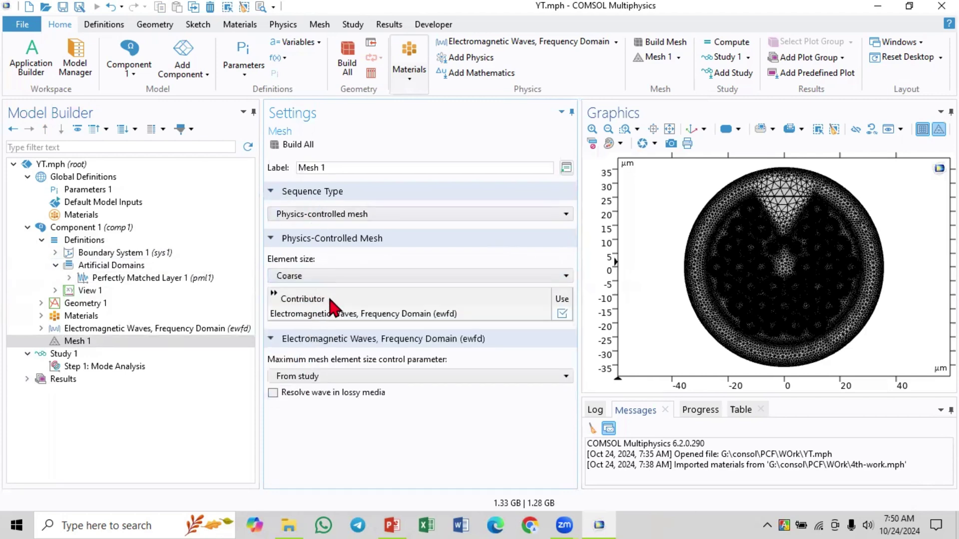
Check the options for the maximum mesh element size control parameter, keeping From study.
left_click(318, 378)
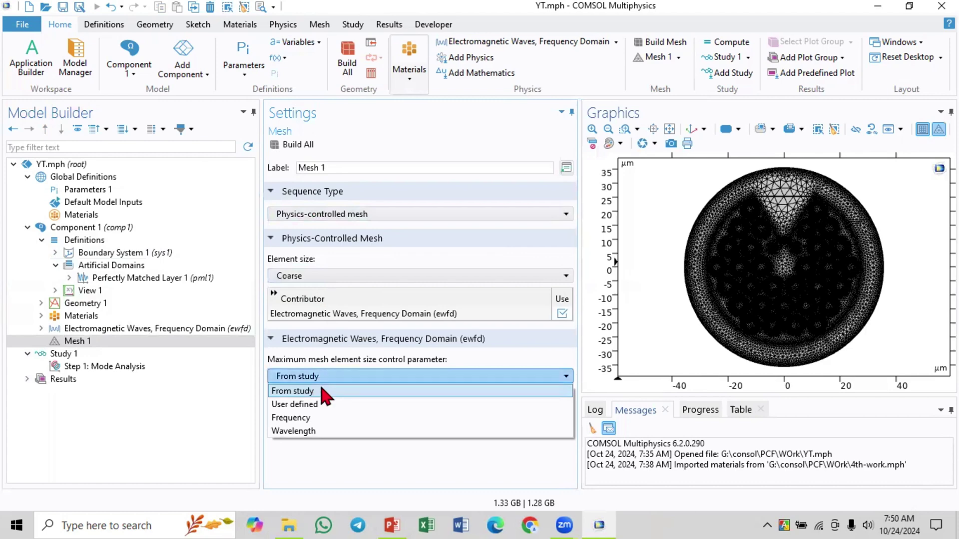
left_click(323, 390)
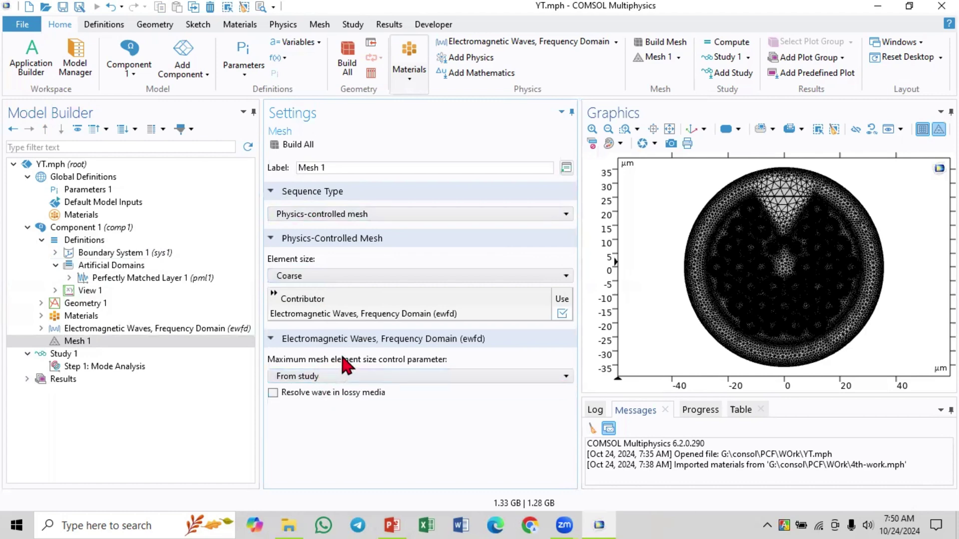
left_click(342, 377)
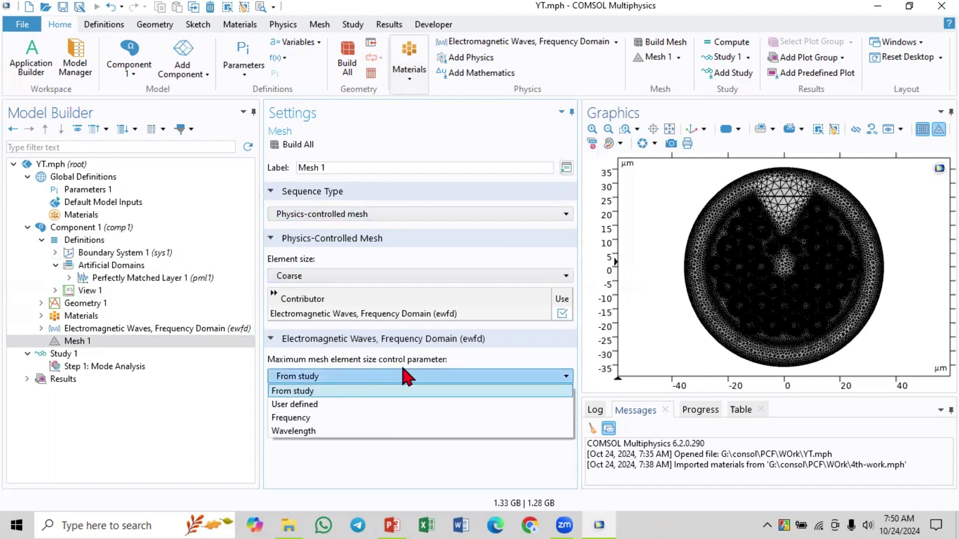
left_click(309, 394)
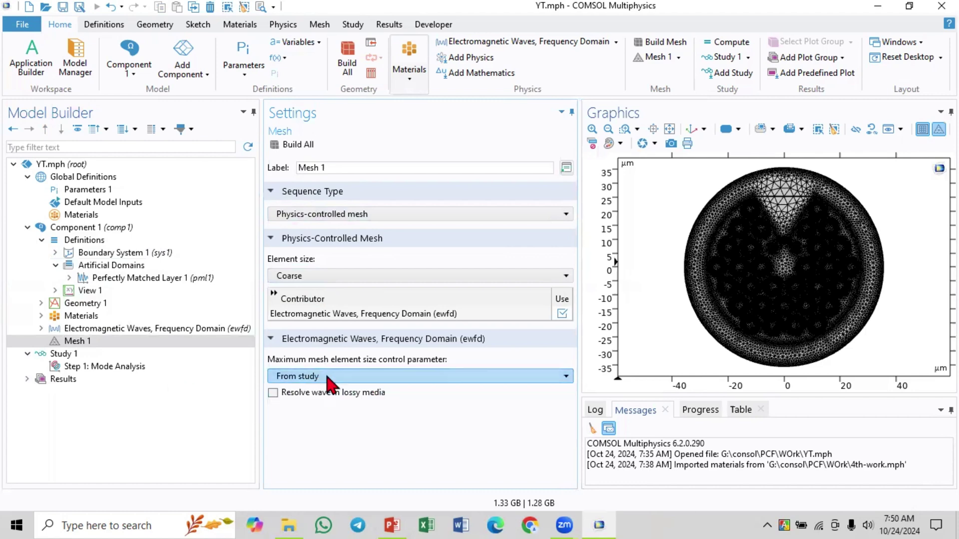
left_click(325, 380)
left_click(220, 398)
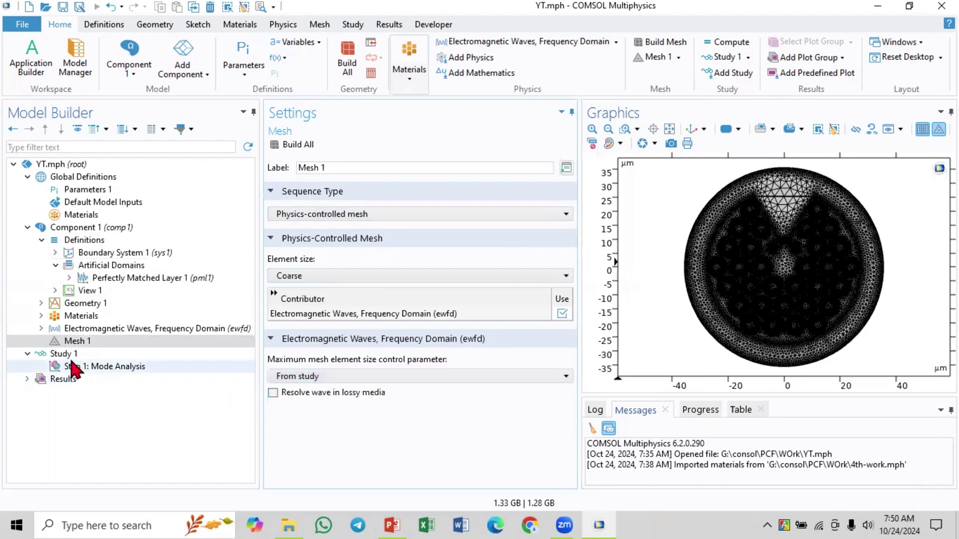
Review the Mode Analysis step's frequency expression, desired number of modes and the effective index around which modes are searched.
left_click(80, 371)
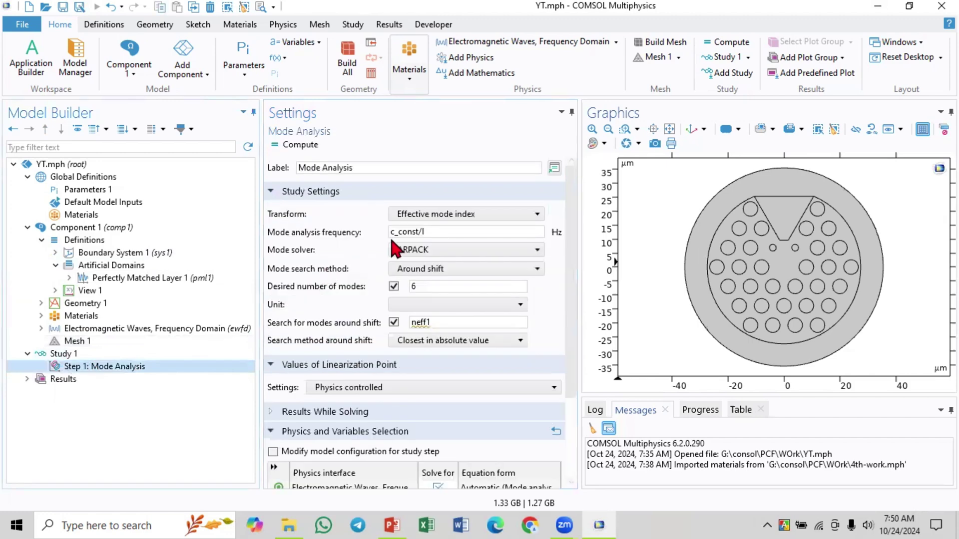
left_click(424, 232)
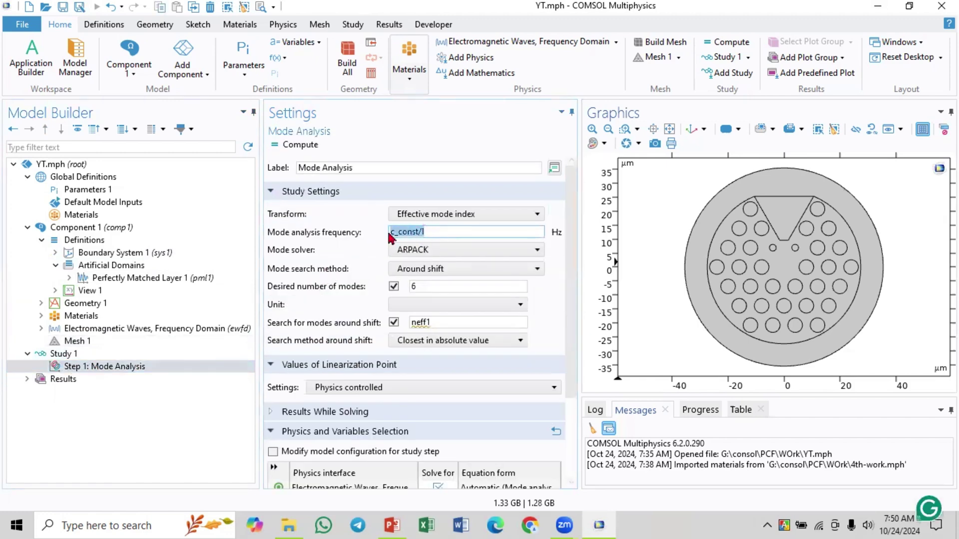
left_click(402, 232)
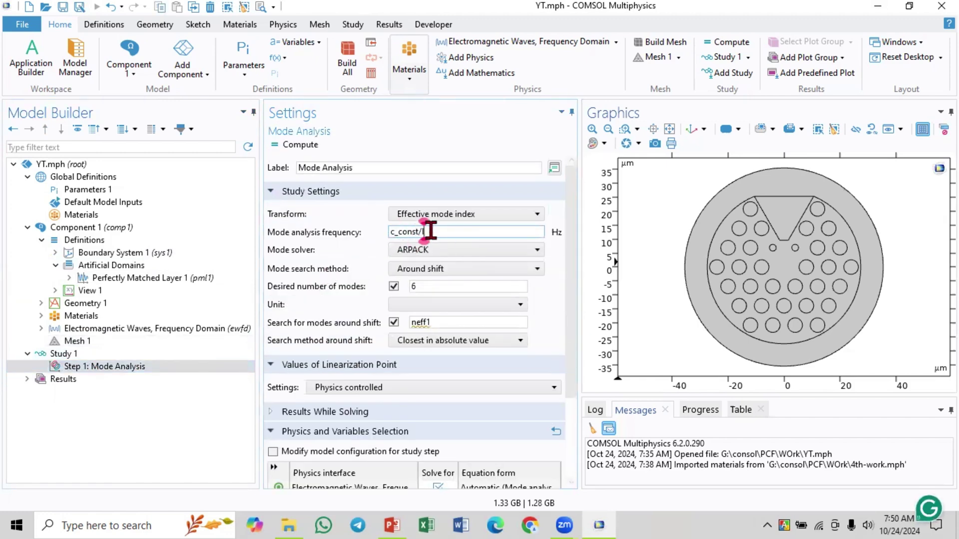
left_click(432, 233)
double_click(413, 286)
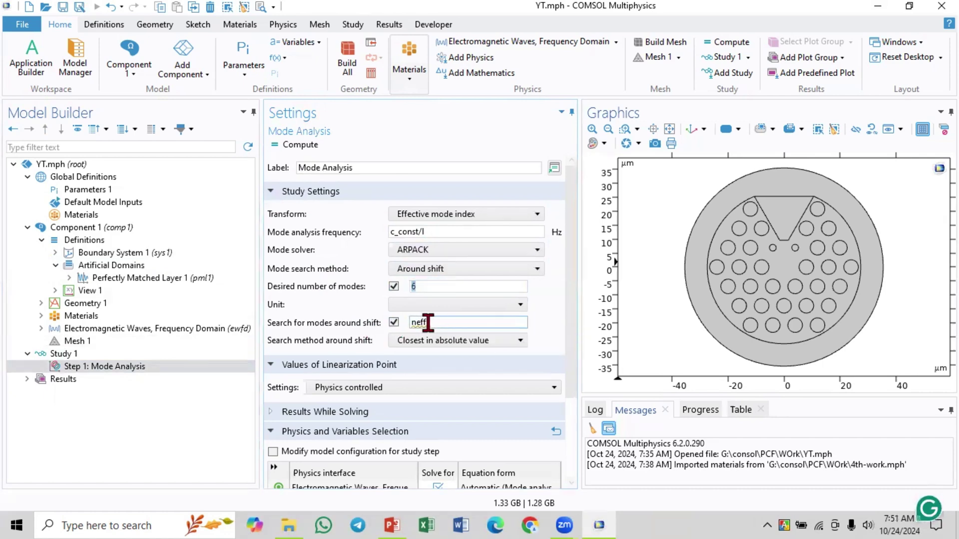
double_click(435, 322)
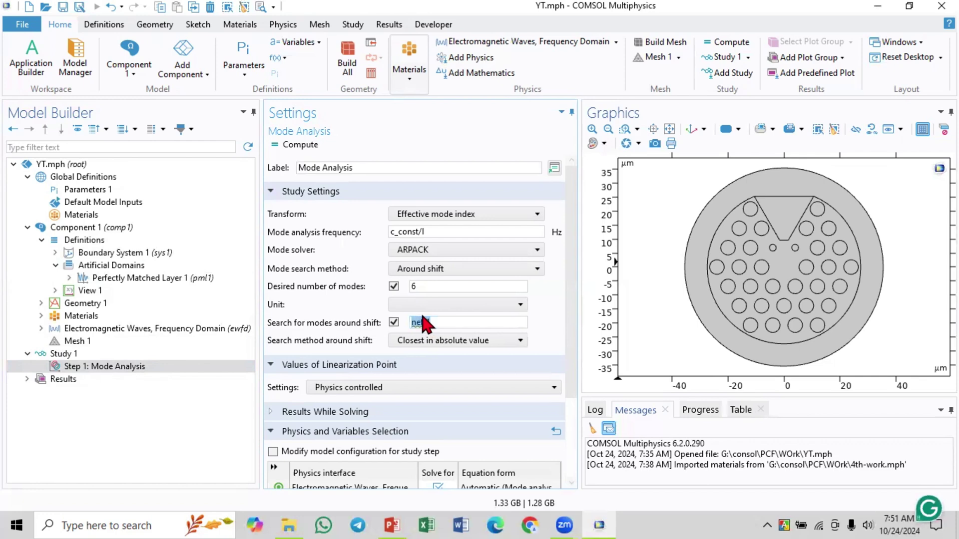
left_click(429, 322)
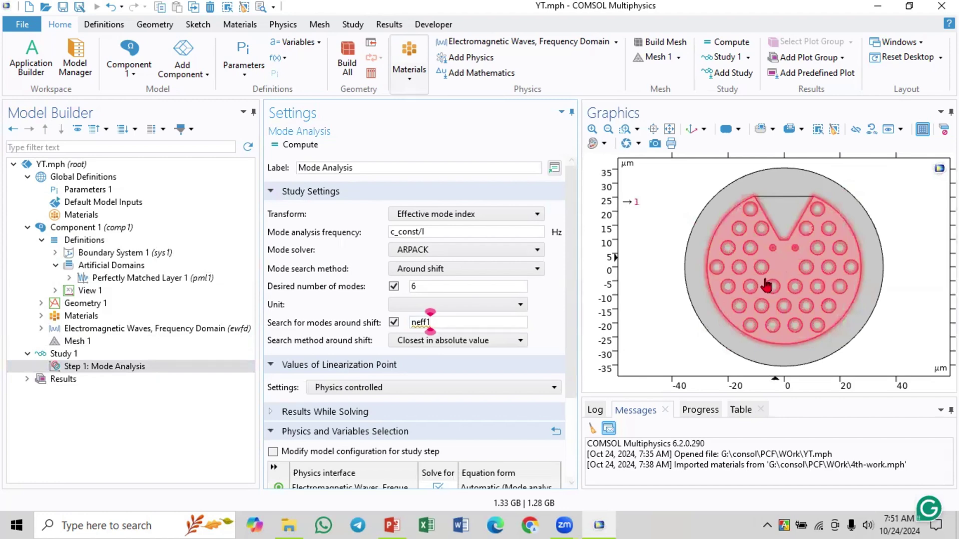
Try to compute Study 1 and dismiss the error report.
left_click(59, 355)
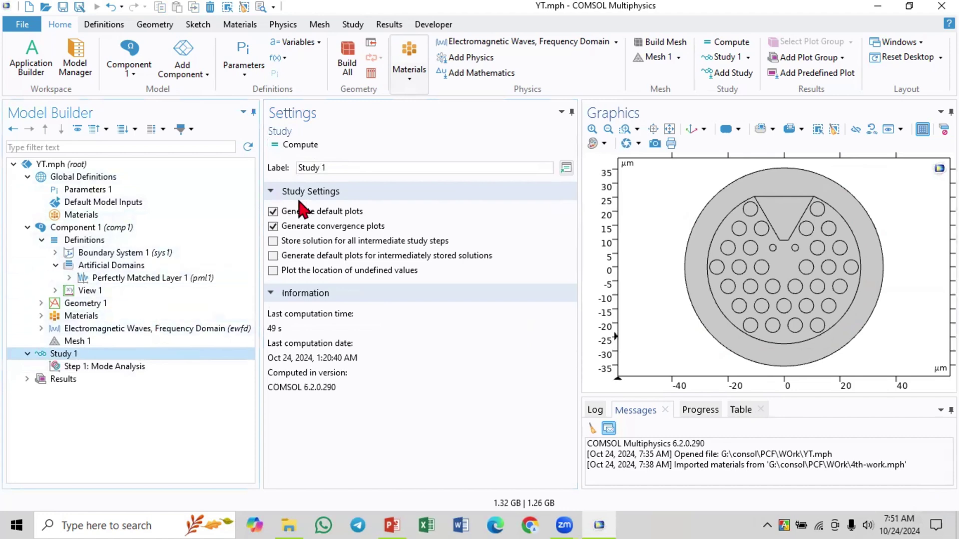
left_click(300, 144)
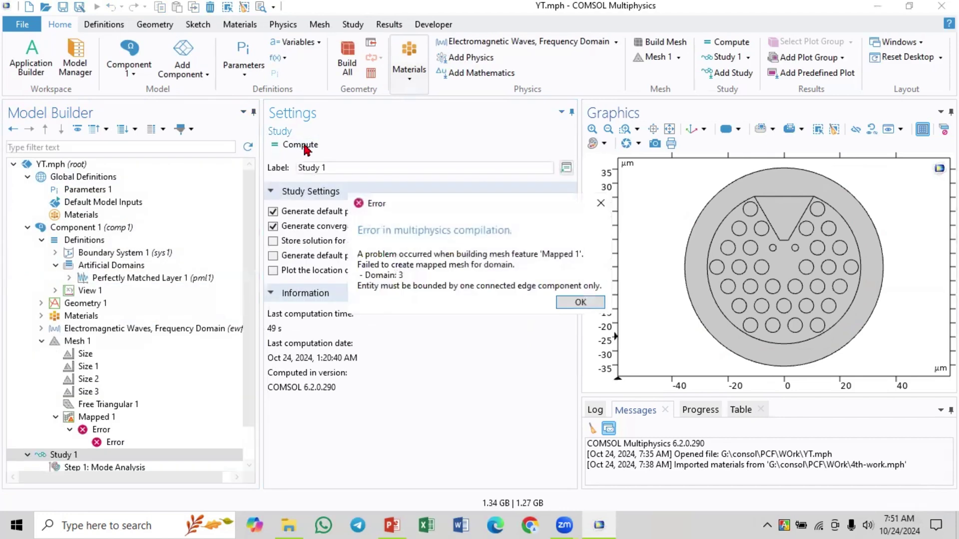
left_click(580, 305)
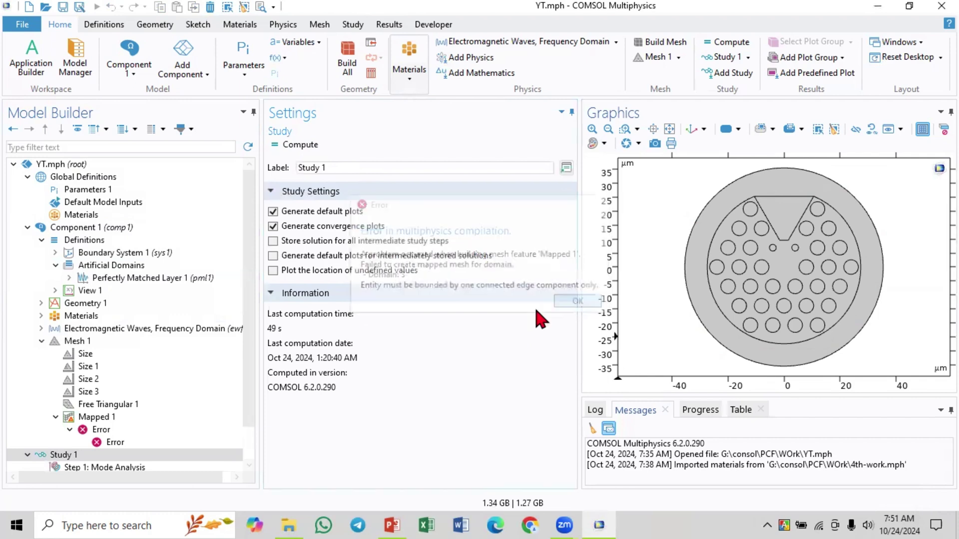
Inspect the domain selections of the Mapped 1 and Free Triangular 1 features in Mesh 1.
left_click(104, 418)
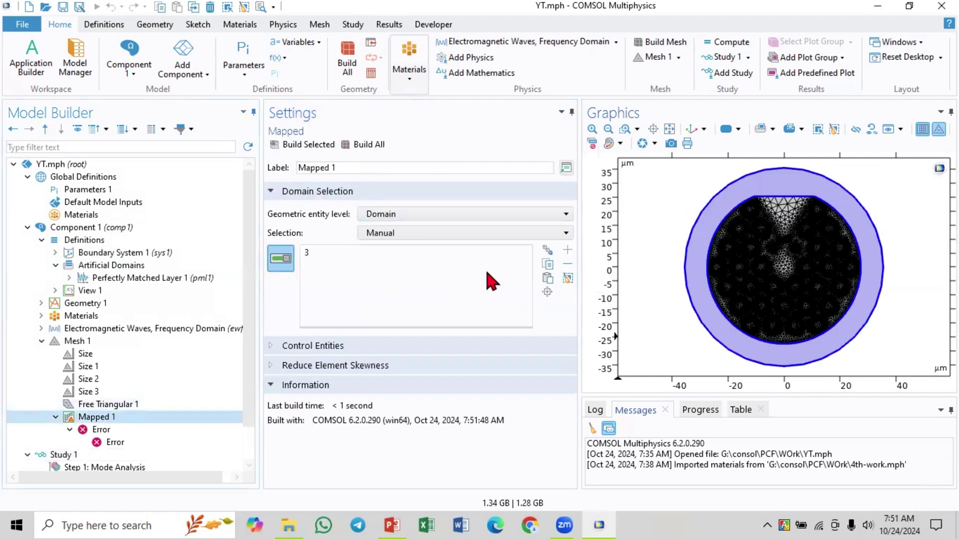
left_click(76, 341)
left_click(96, 417)
left_click(131, 406)
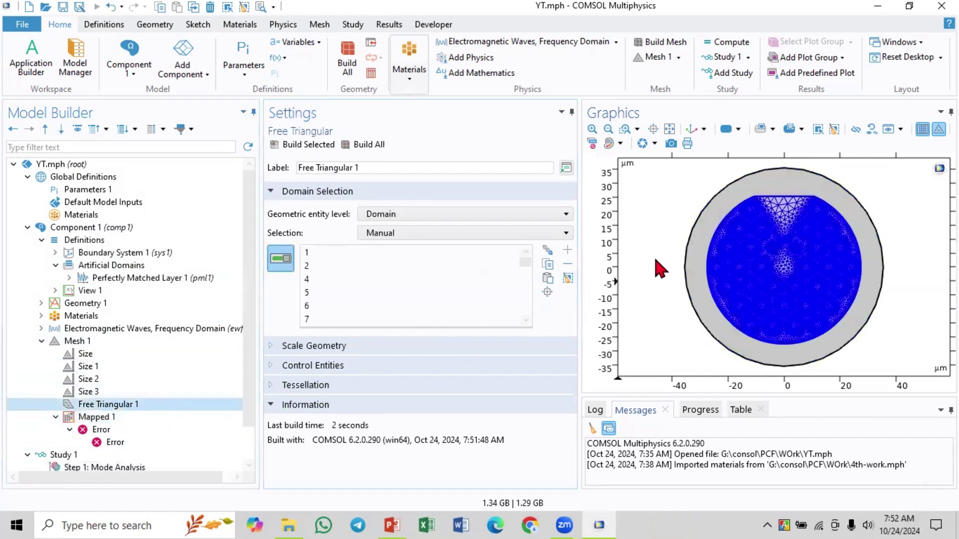
Disable the Mapped 1 feature in Mesh 1 and build the entire mesh without it.
left_click(116, 416)
right_click(116, 415)
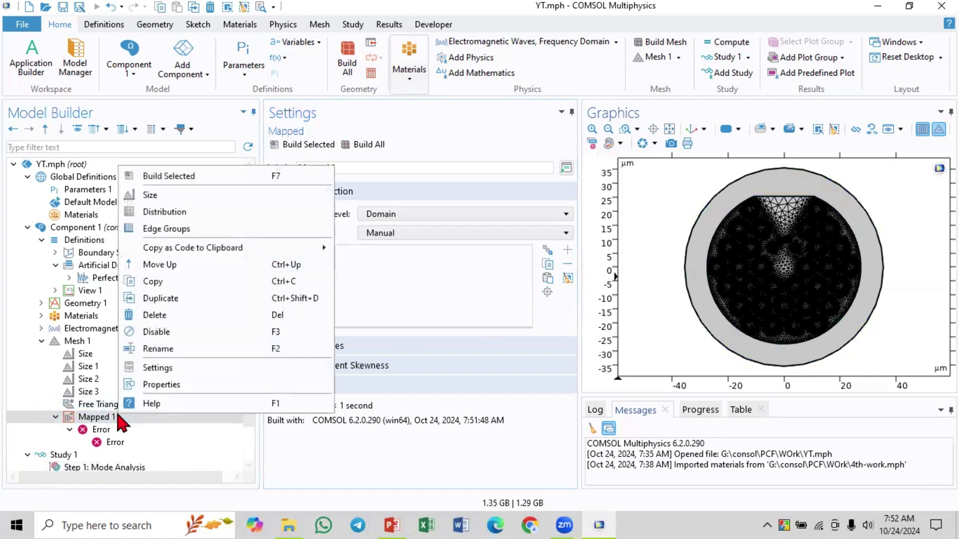
left_click(162, 333)
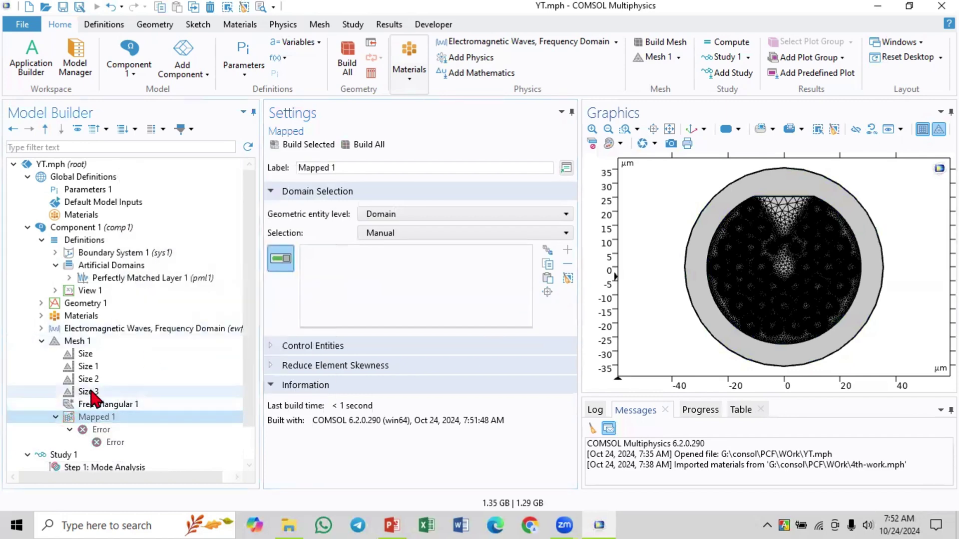
left_click(80, 341)
left_click(293, 146)
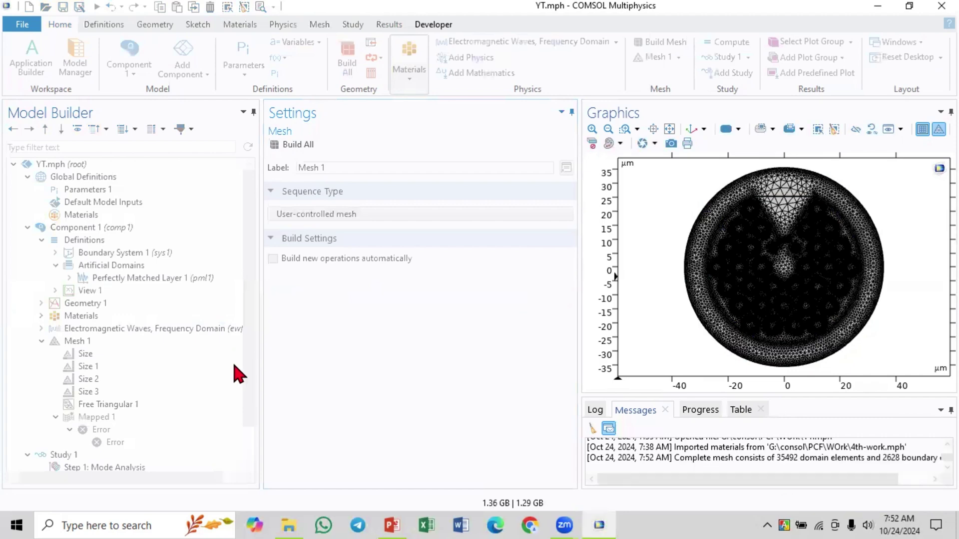
Compute Study 1 and follow the solver's progress and convergence plot while it runs.
scroll(140, 400, "down", 1)
left_click(124, 415)
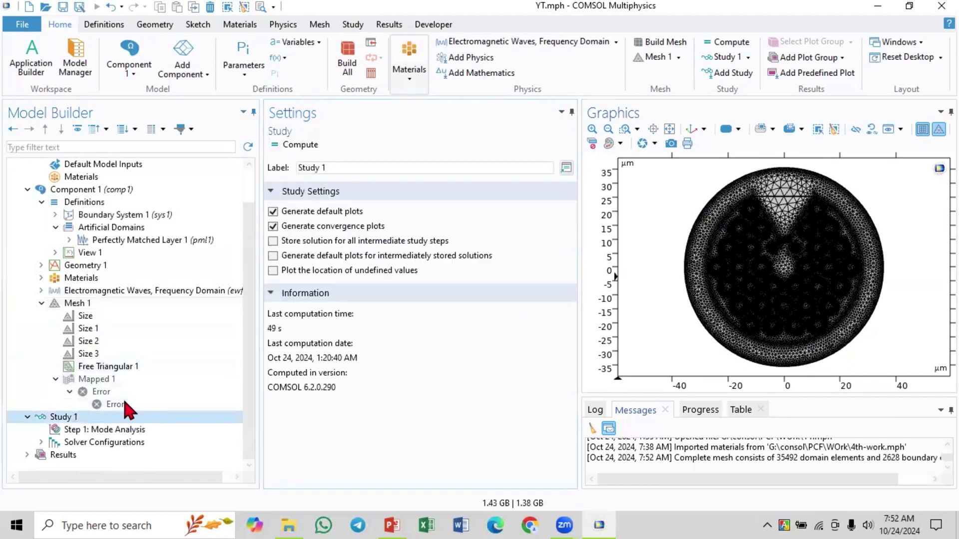
left_click(299, 145)
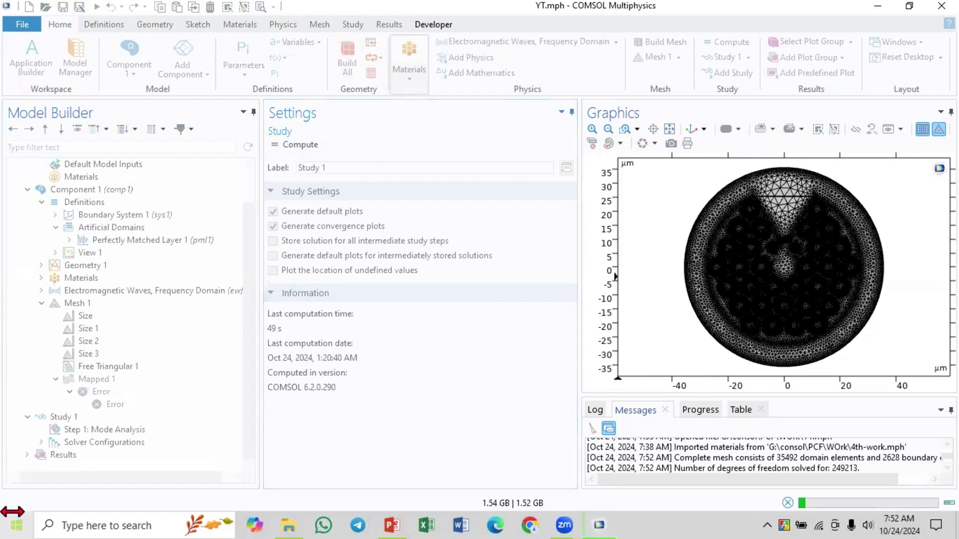
left_click(702, 412)
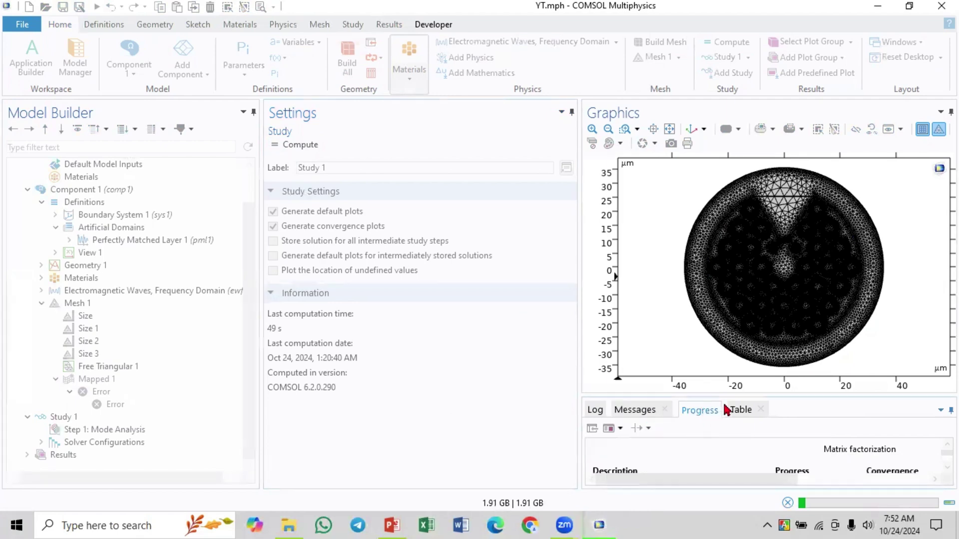
left_click_drag(810, 397, 816, 315)
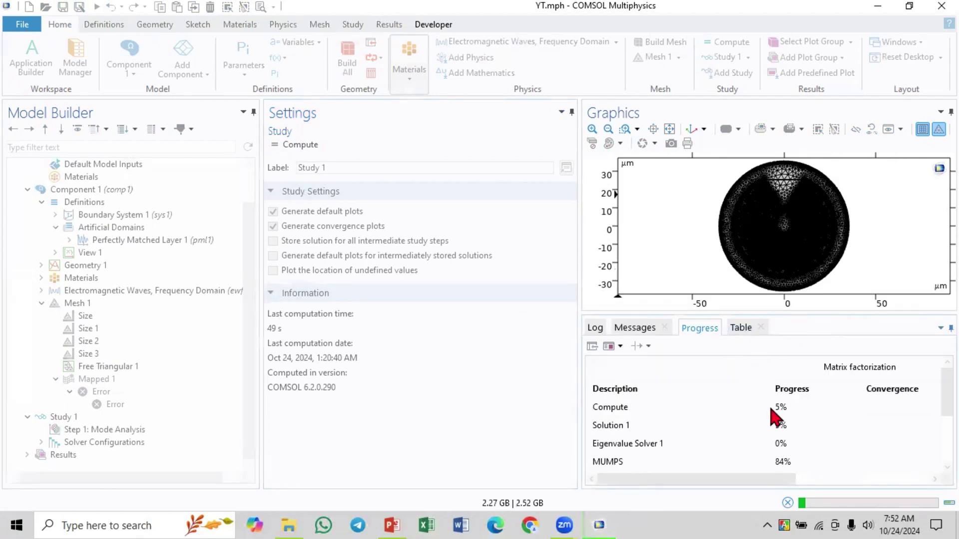
left_click_drag(674, 482, 699, 436)
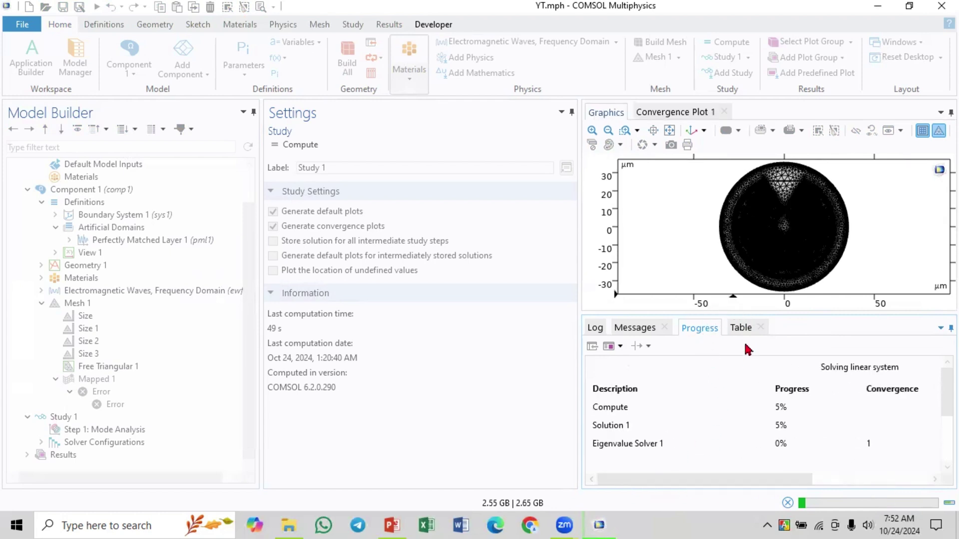
left_click(667, 113)
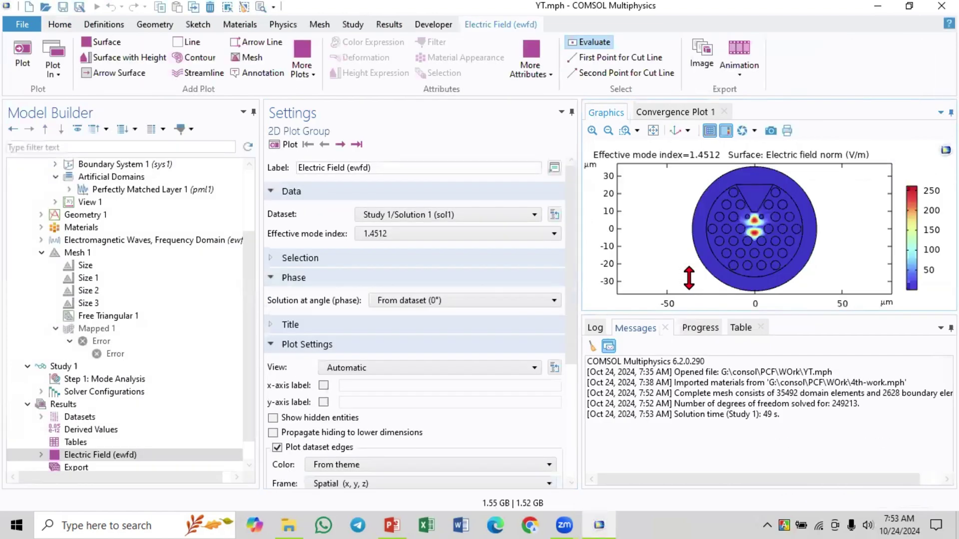
Add an Arrow Surface plot to the Electric Field (ewfd) plot group alongside Surface 1.
scroll(99, 417, "down", 1)
right_click(79, 430)
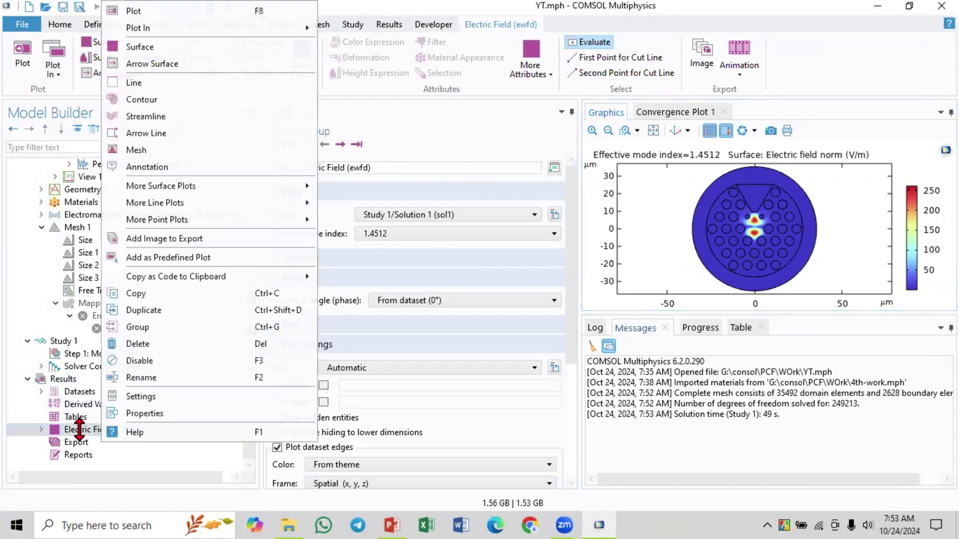
left_click(50, 430)
left_click(42, 430)
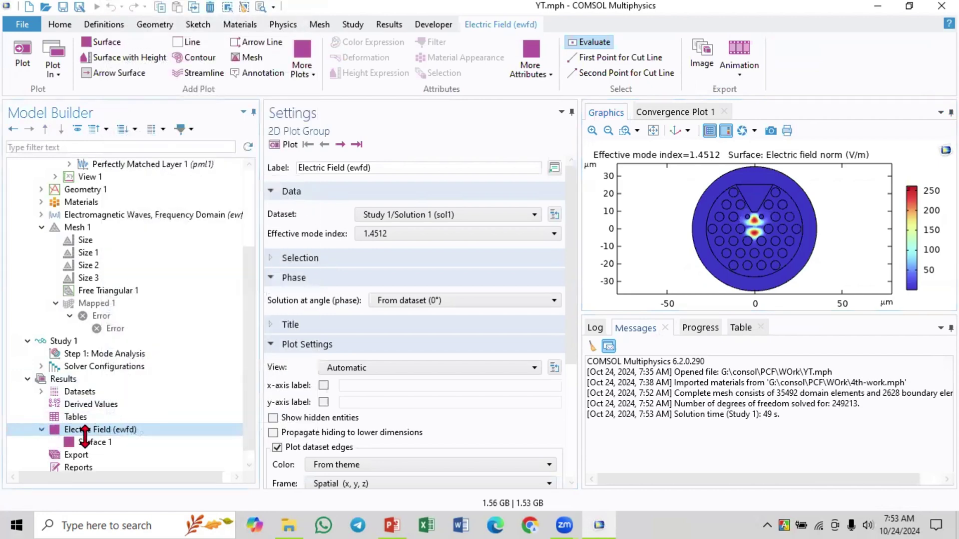
left_click(92, 442)
left_click(92, 430)
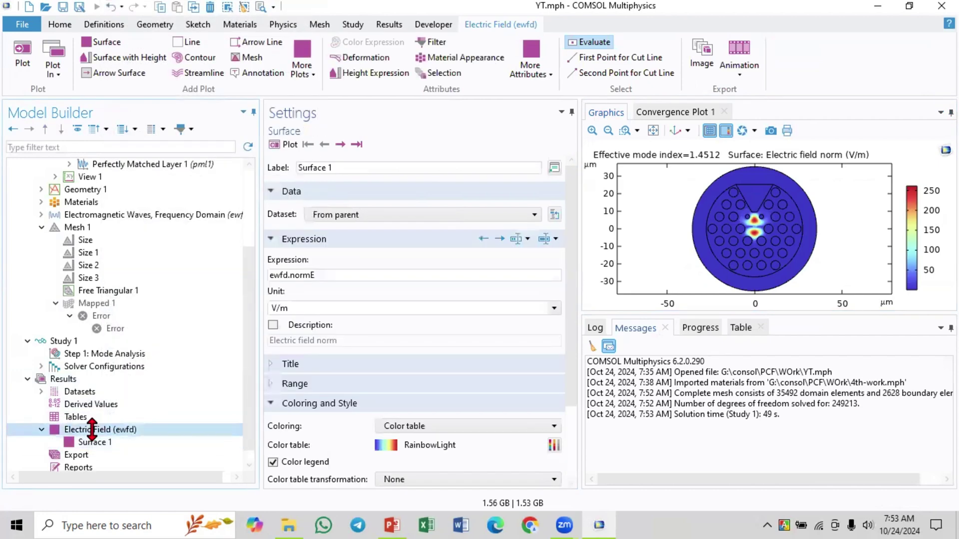
right_click(92, 430)
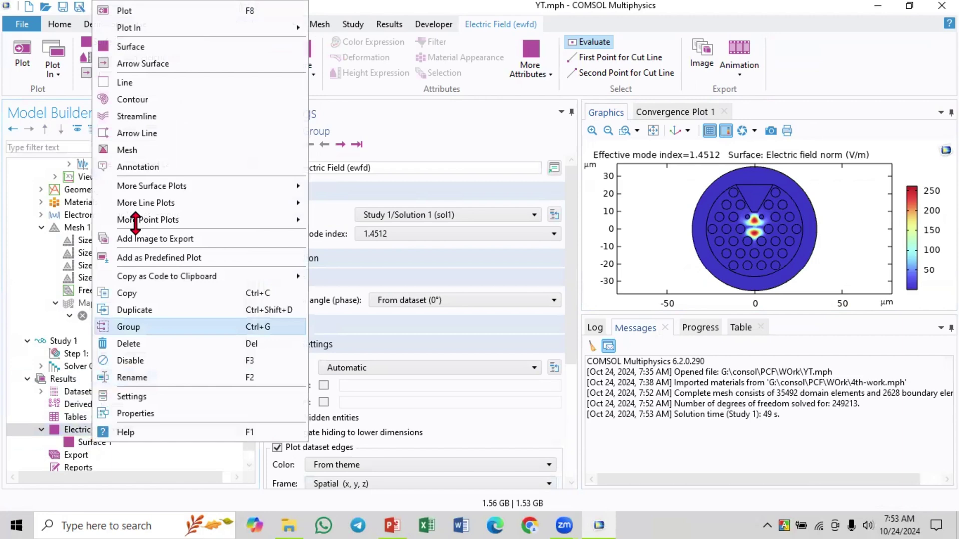
left_click(177, 64)
Plot the electric field for the next effective mode index, 1.4519, in an enlarged graphics area and examine the core's arrows up close.
left_click(121, 428)
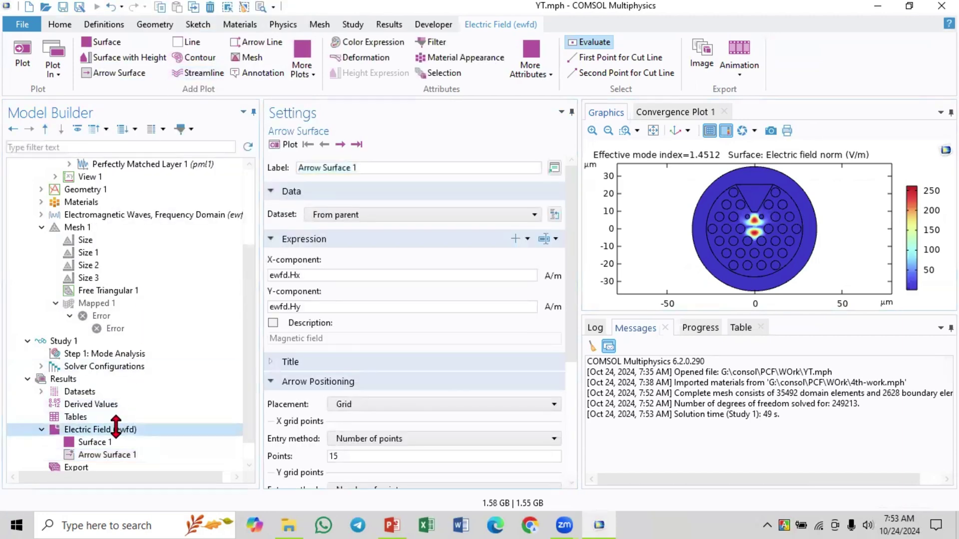
scroll(143, 405, "down", 1)
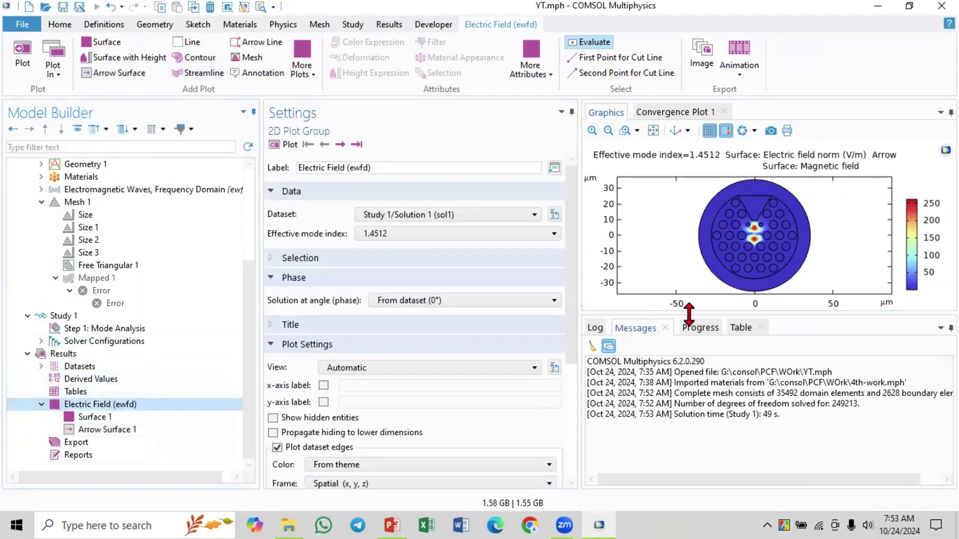
left_click_drag(690, 315, 690, 446)
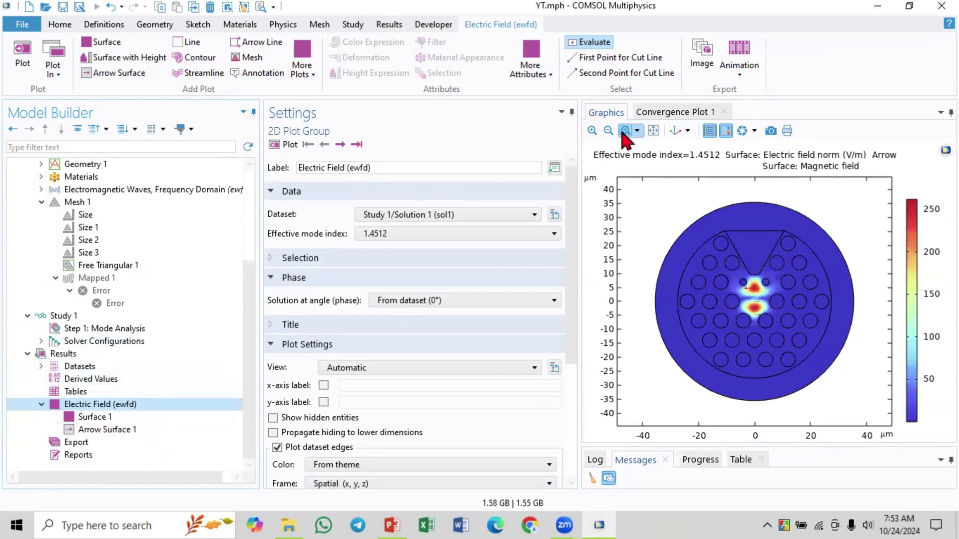
left_click(334, 144)
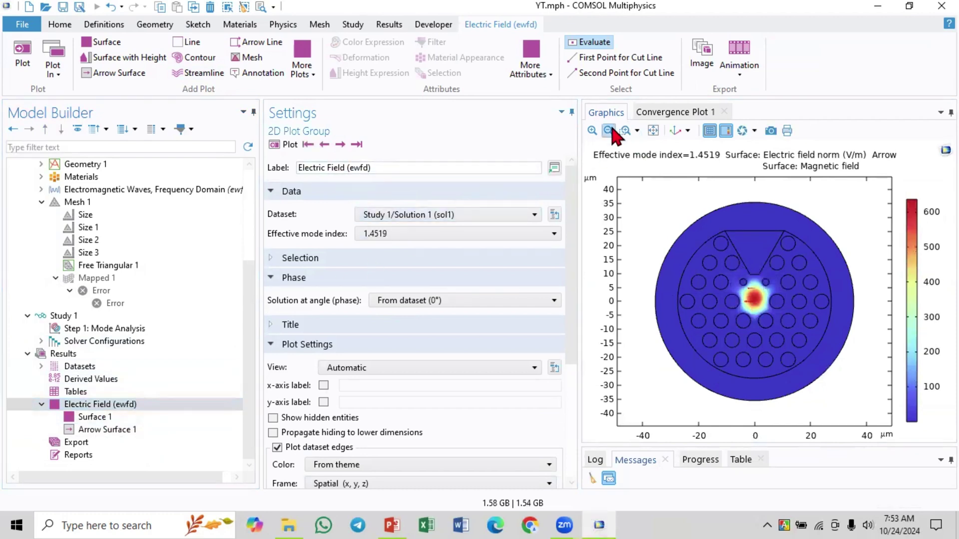
left_click(625, 130)
left_click_drag(712, 246, 791, 336)
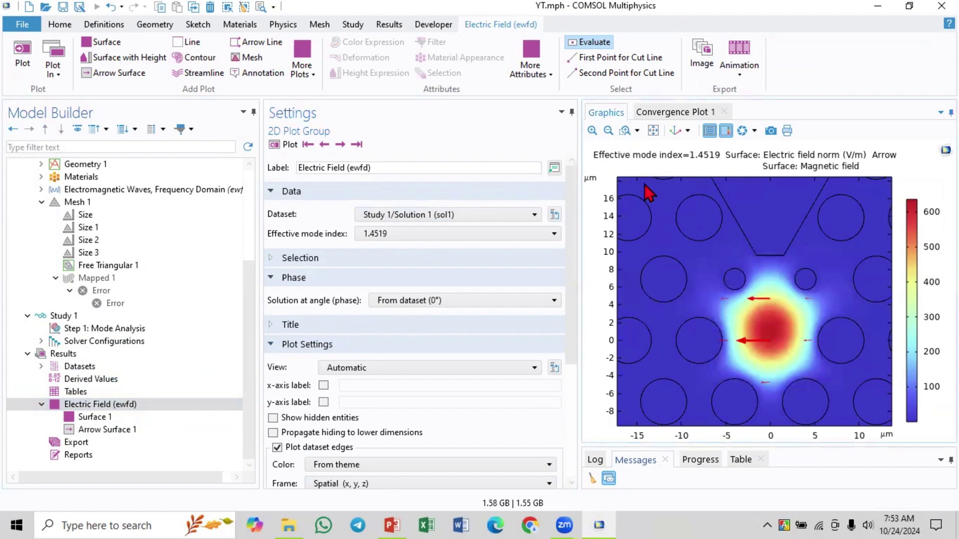
Step through the electric field plots of the other modes, return to the 1.4519 mode, and examine its field and arrows around the core.
left_click(653, 130)
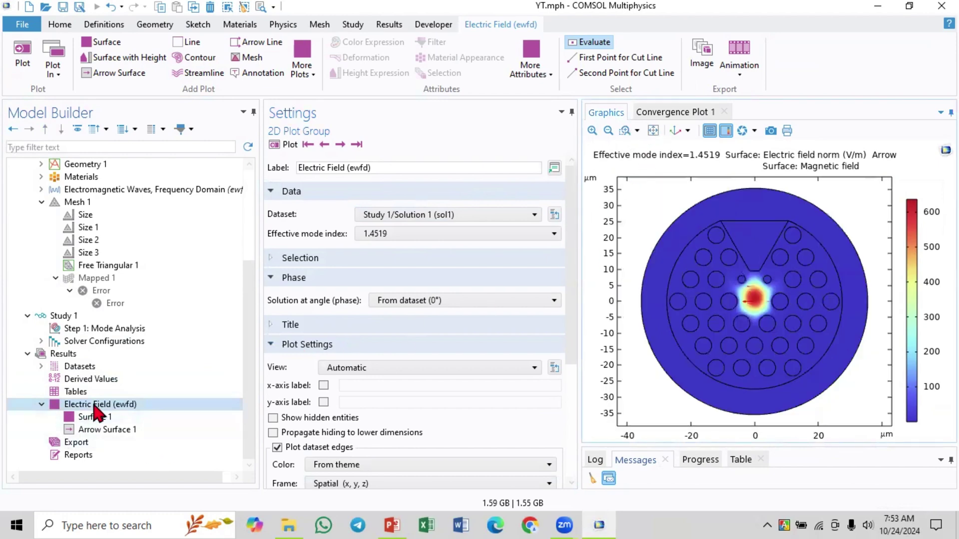
left_click(340, 145)
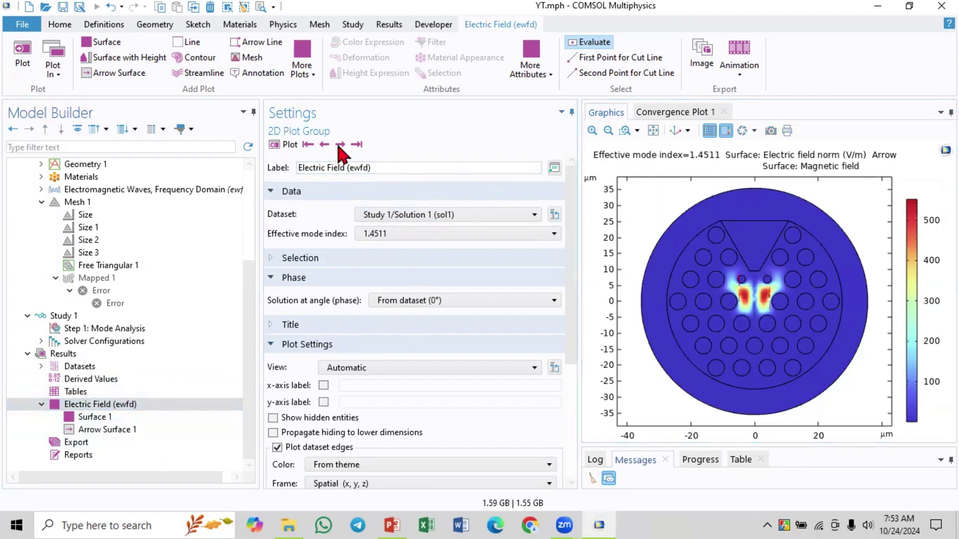
left_click(341, 144)
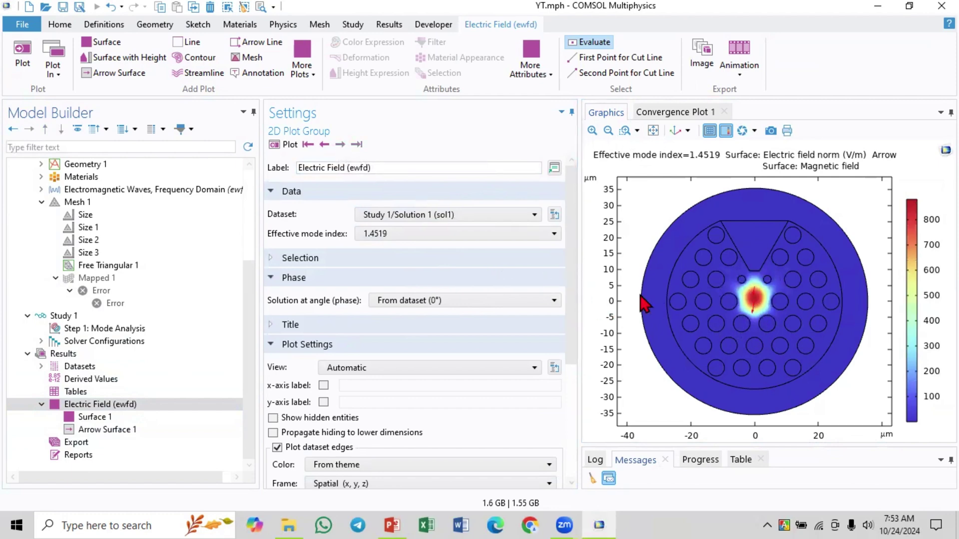
left_click(322, 149)
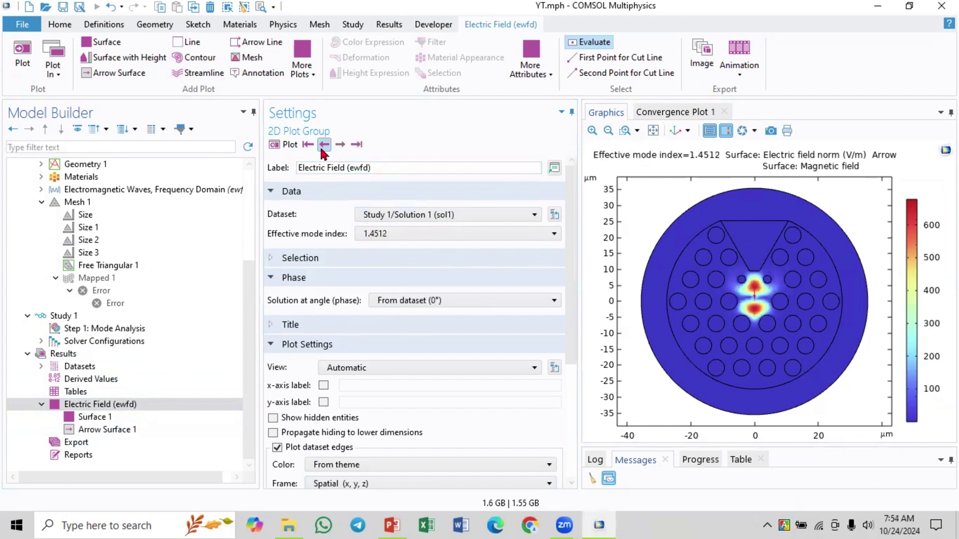
left_click(324, 145)
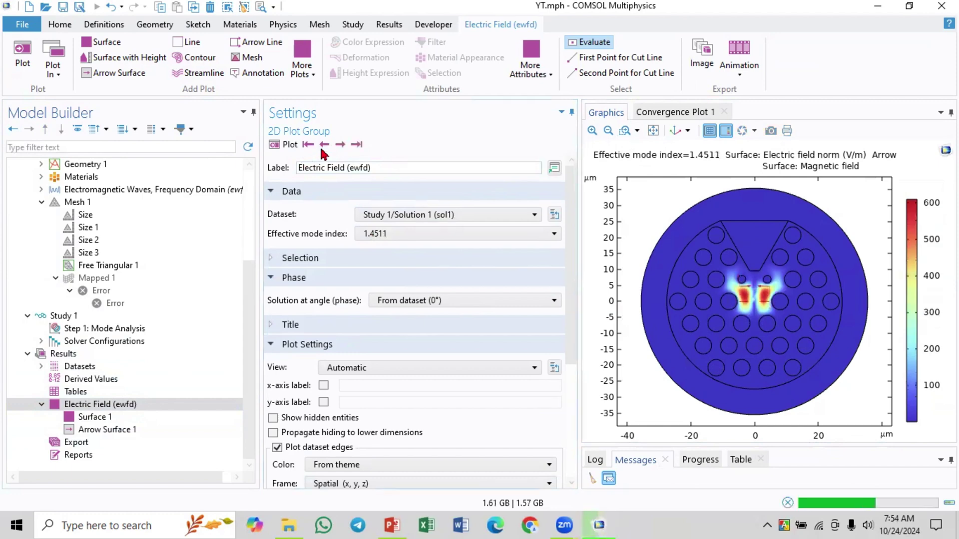
left_click(624, 130)
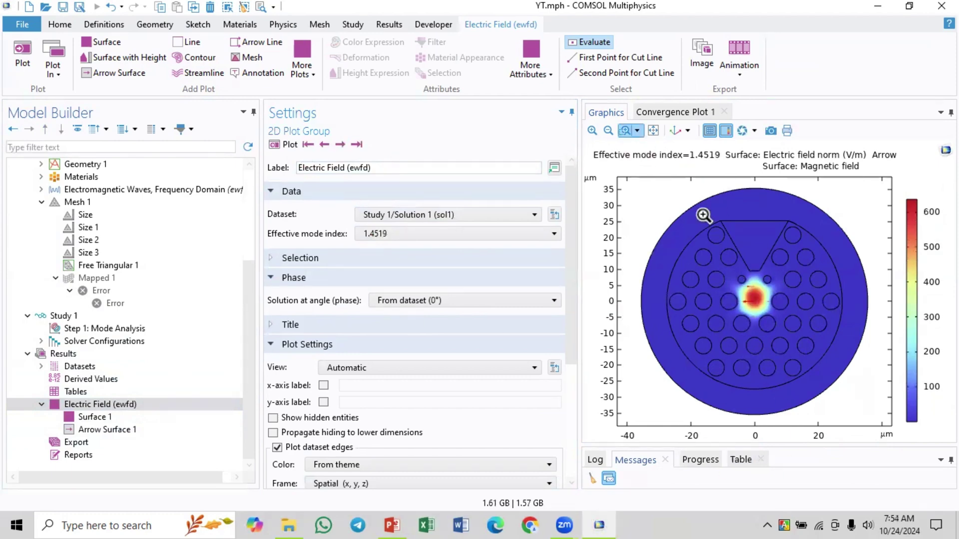
left_click_drag(720, 239, 777, 358)
left_click(624, 131)
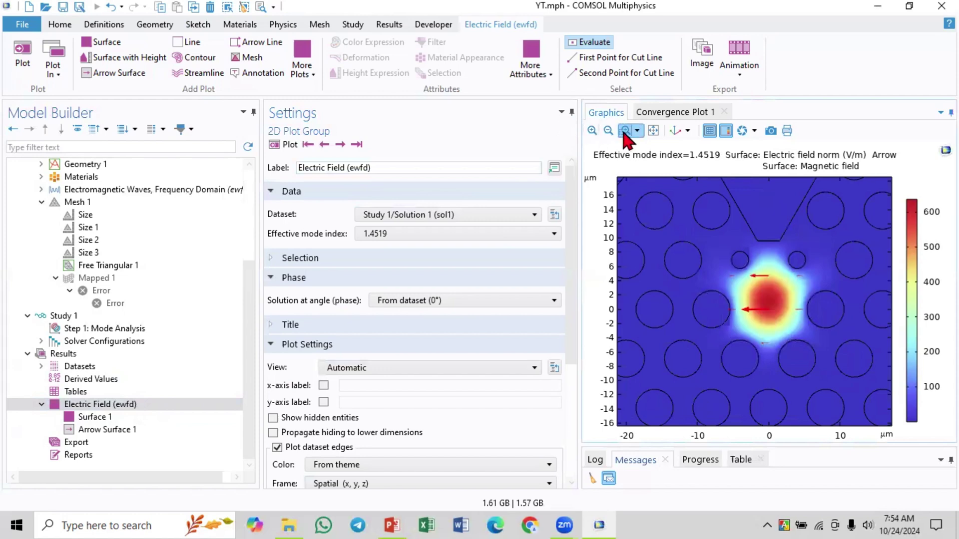
left_click_drag(719, 214, 823, 384)
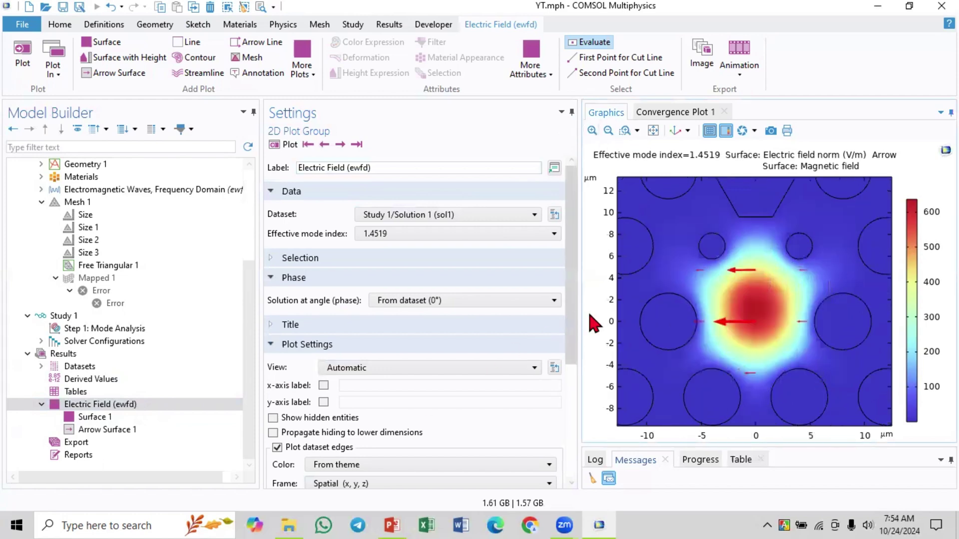
Open the color table choices for the Surface 1 plot, keeping its coloring set to Color table.
left_click(121, 418)
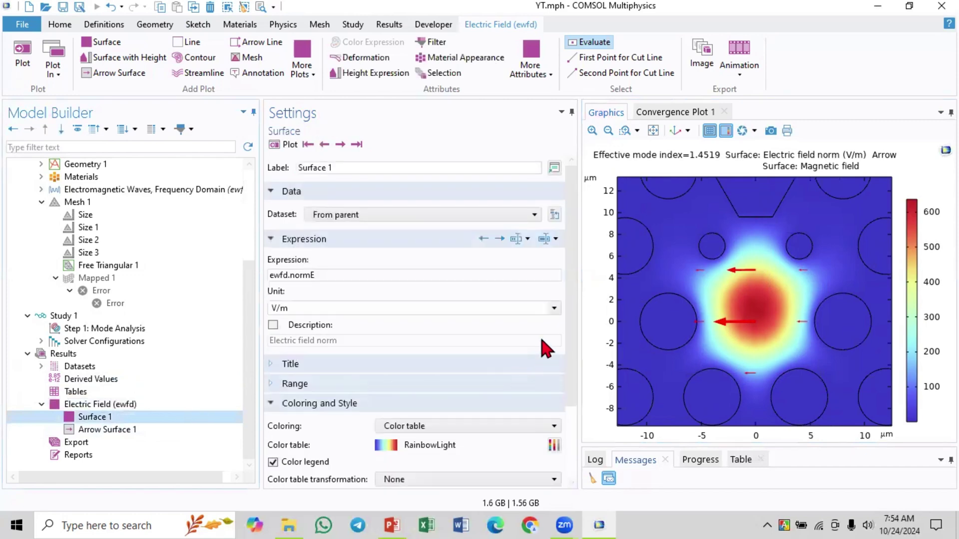
scroll(554, 340, "down", 1)
scroll(569, 342, "down", 2)
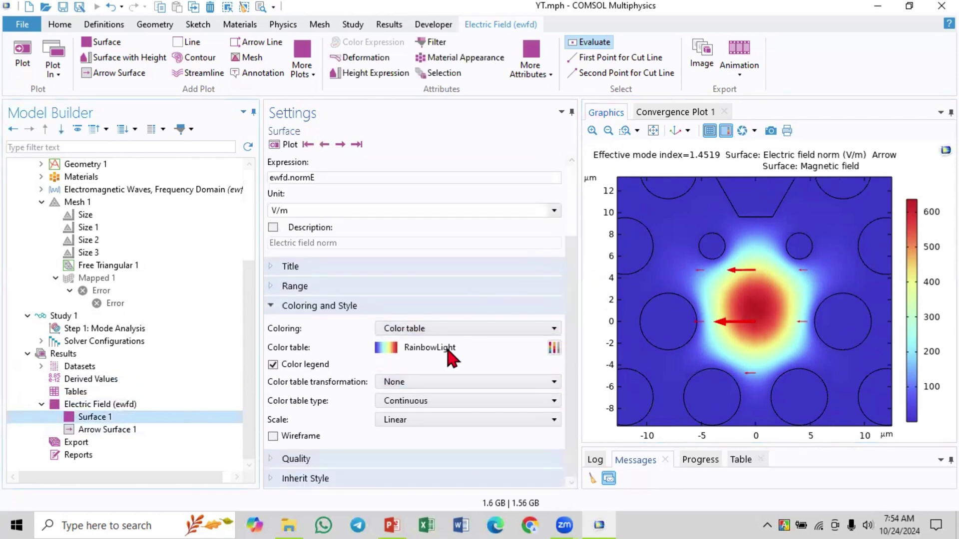
left_click(438, 329)
left_click(394, 341)
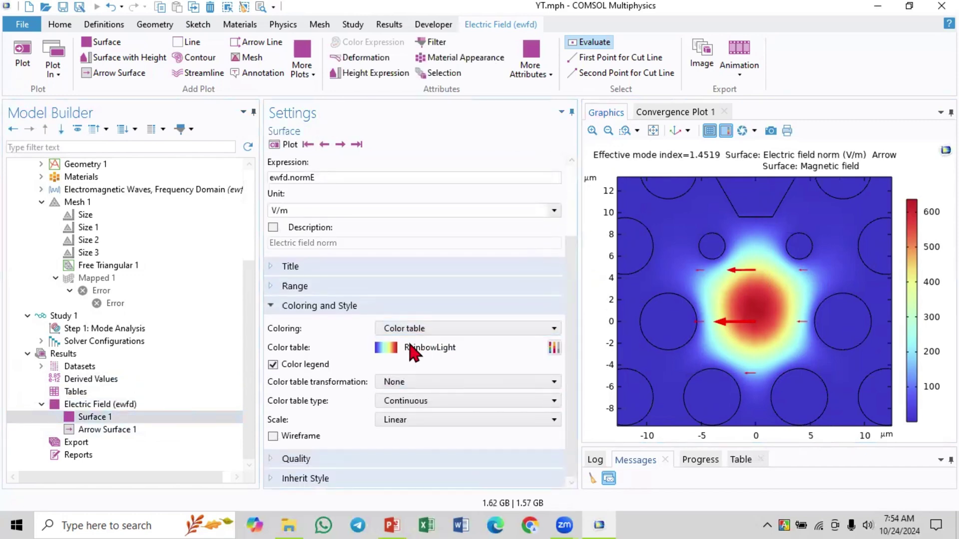
left_click(553, 347)
Try the ThermalWaveDark, Prism and PrismDark color tables on the Surface 1 plot.
left_click(440, 217)
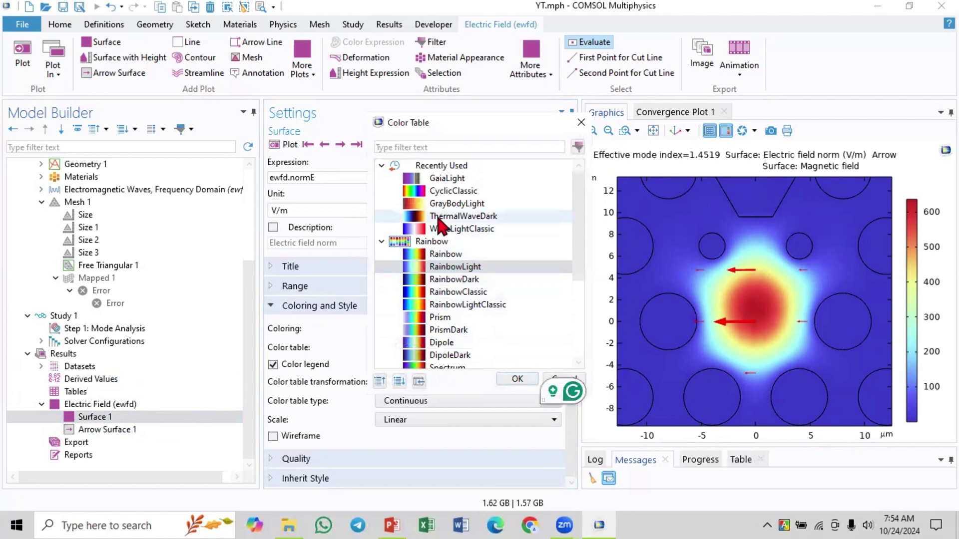
left_click(446, 318)
left_click(450, 330)
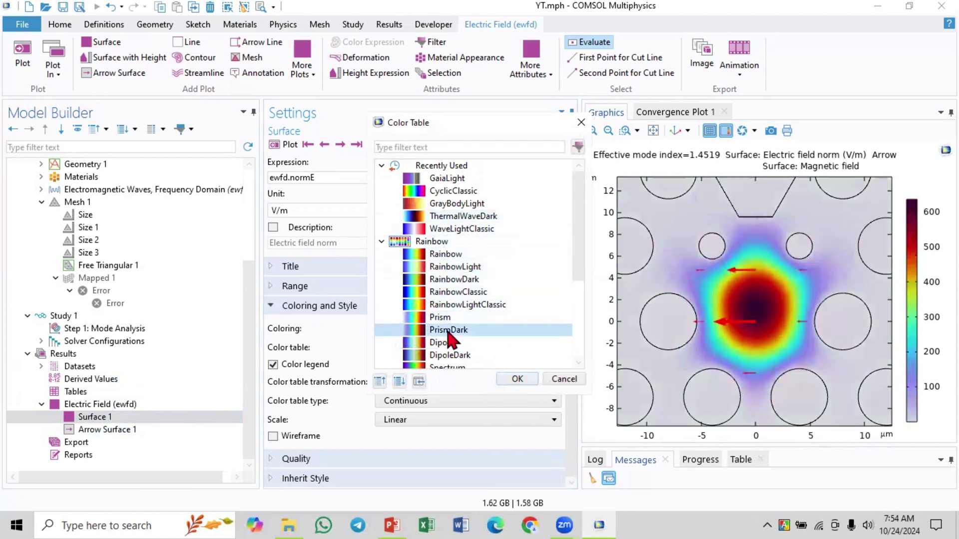
scroll(448, 339, "down", 2)
scroll(448, 339, "up", 2)
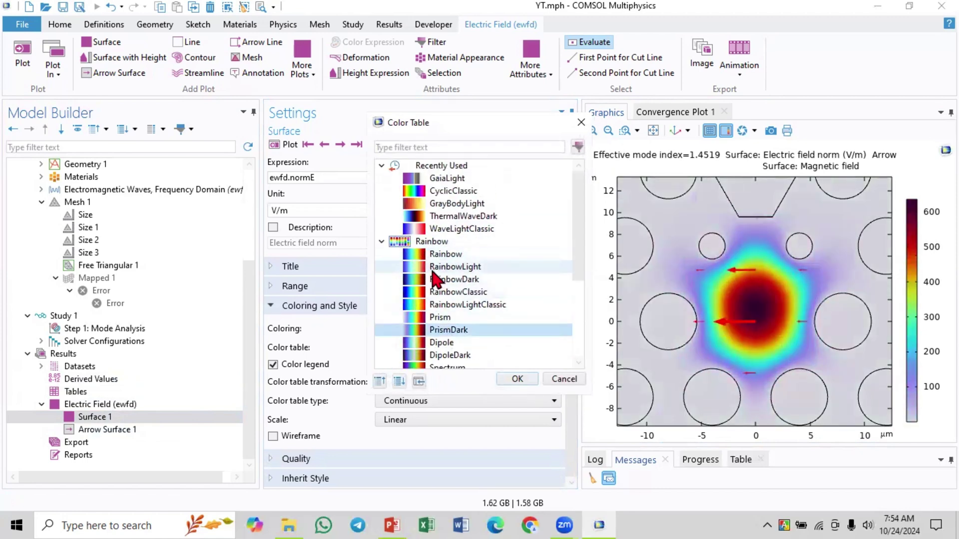
Try thermal color tables on the Surface 1 plot, including ThermalDark, ThermalLightClassic and GrayBodyLight.
scroll(440, 279, "down", 3)
left_click(381, 317)
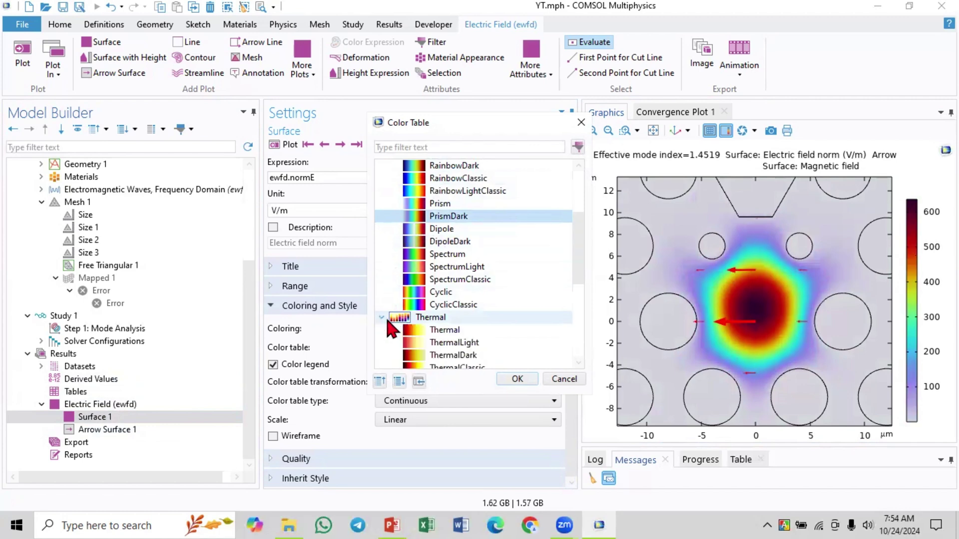
scroll(385, 316, "down", 2)
left_click(428, 256)
left_click(440, 280)
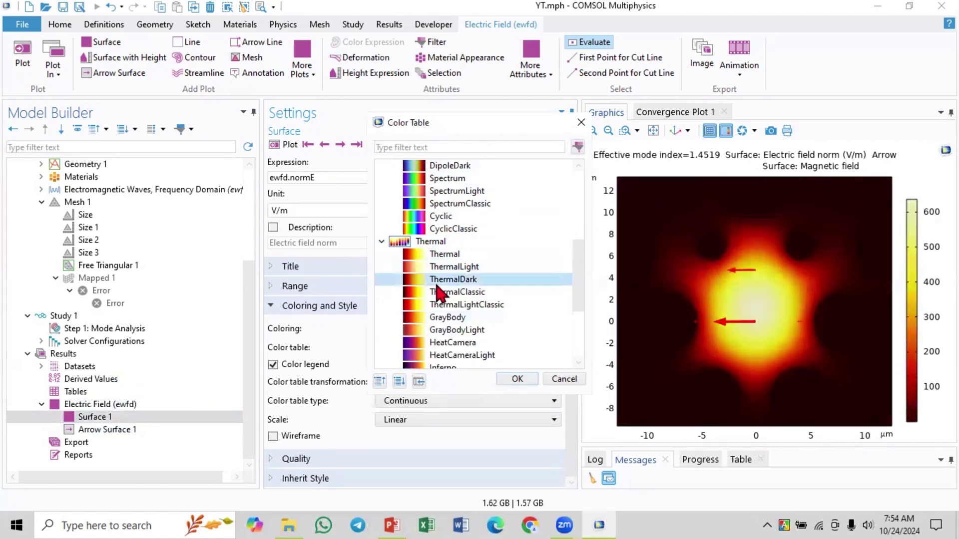
left_click(443, 305)
left_click(437, 331)
left_click(440, 281)
Apply the Thermal color table to the Surface 1 plot and fit the whole fiber cross-section in the graphics.
left_click(440, 255)
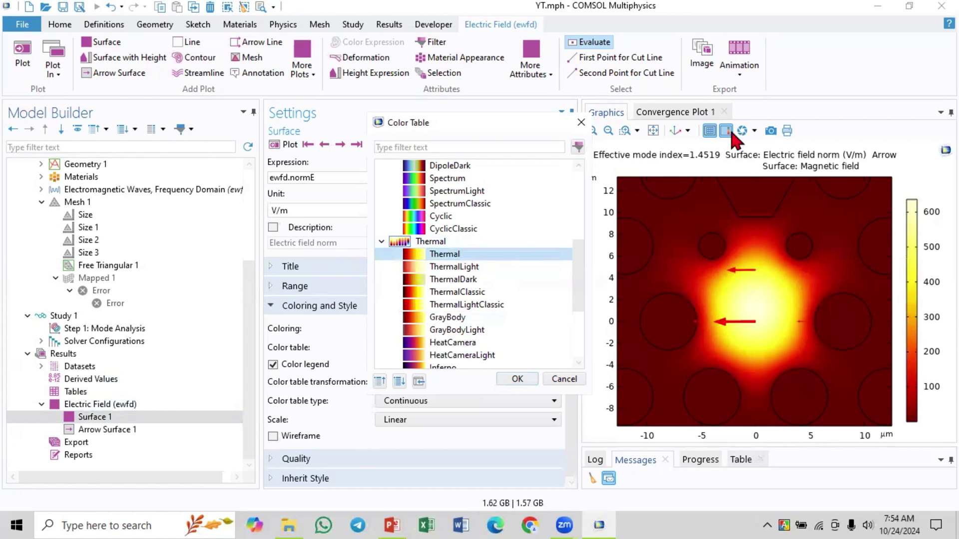
left_click(517, 380)
left_click(653, 131)
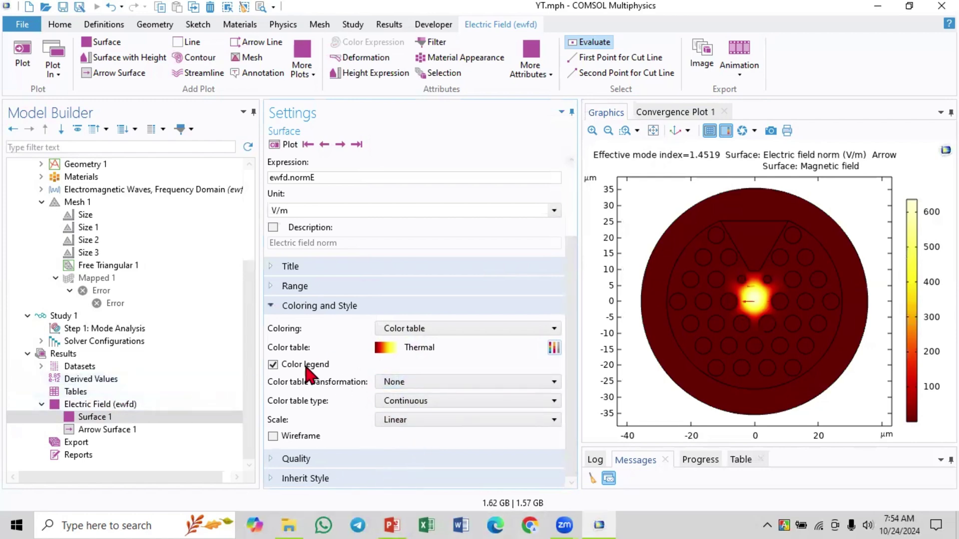
Add a Global Evaluation to the derived values of the results.
scroll(80, 353, "up", 1)
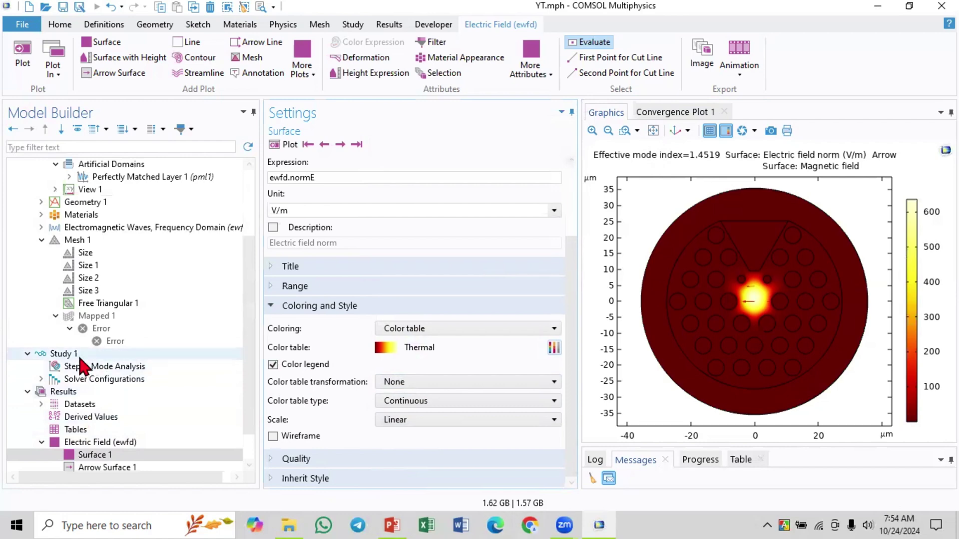
left_click(80, 356)
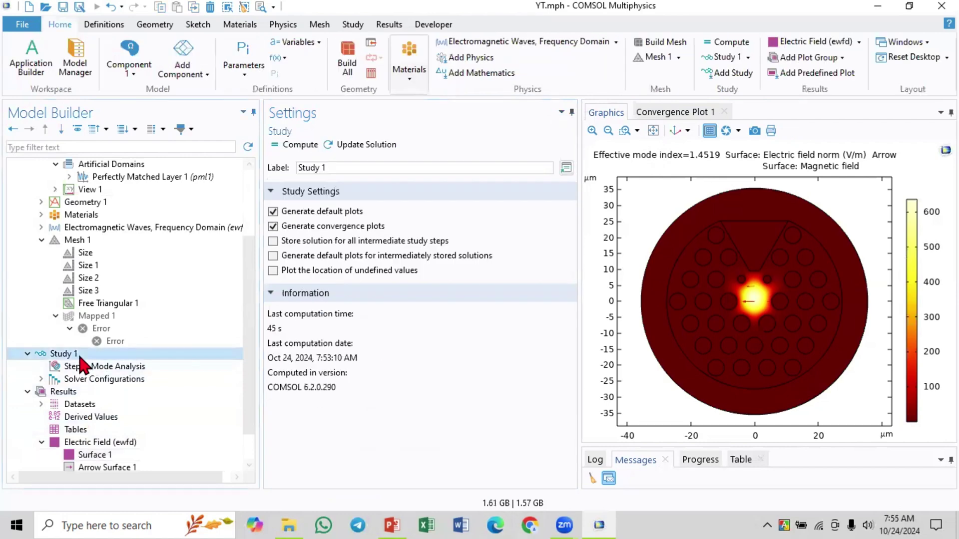
left_click(98, 417)
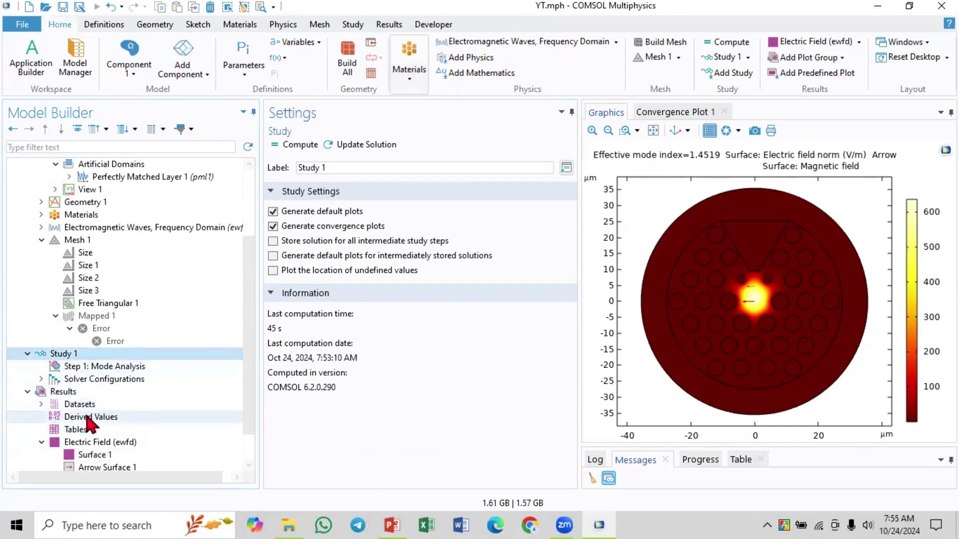
scroll(93, 425, "down", 1)
right_click(98, 382)
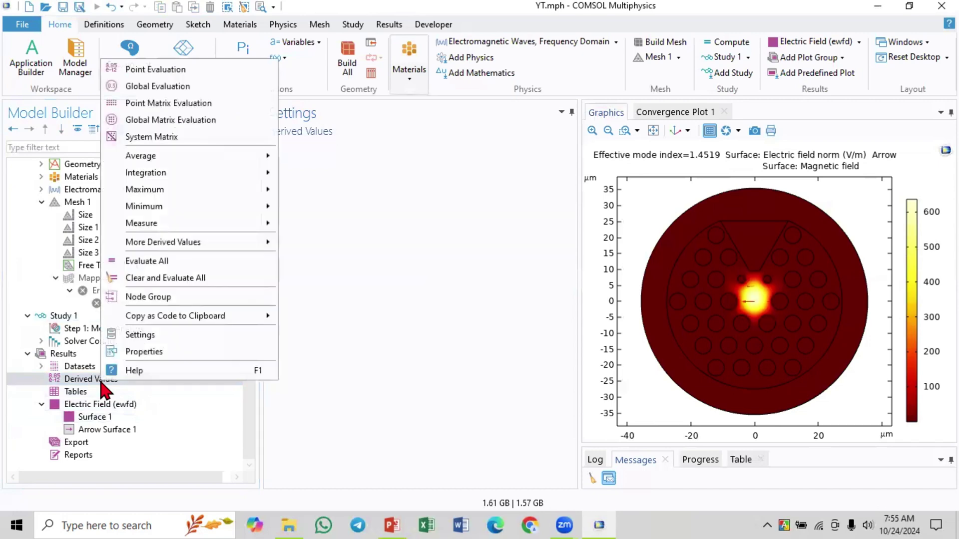
left_click(164, 88)
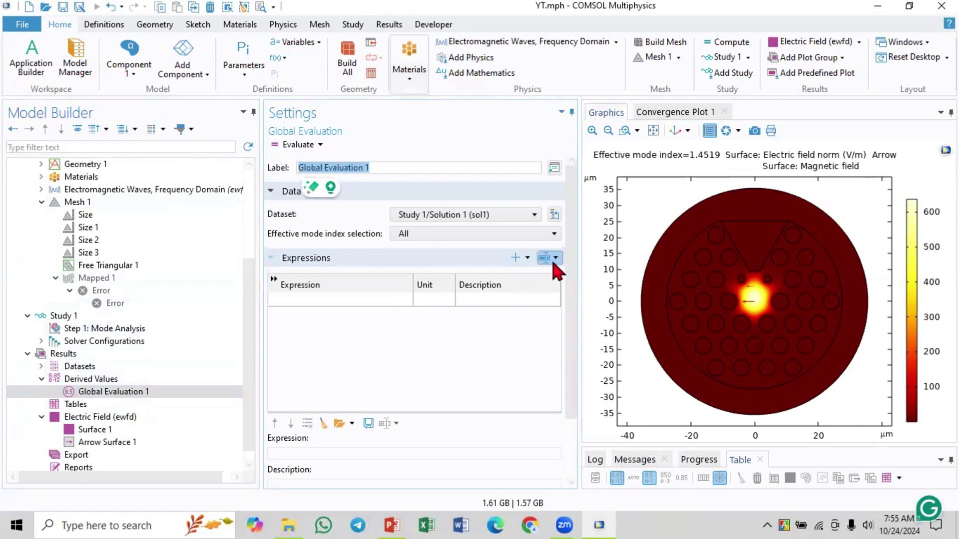
Keep Study 1/Solution 1 as the evaluation's dataset and add the effective mode index expression ewfd.neff.
left_click(465, 216)
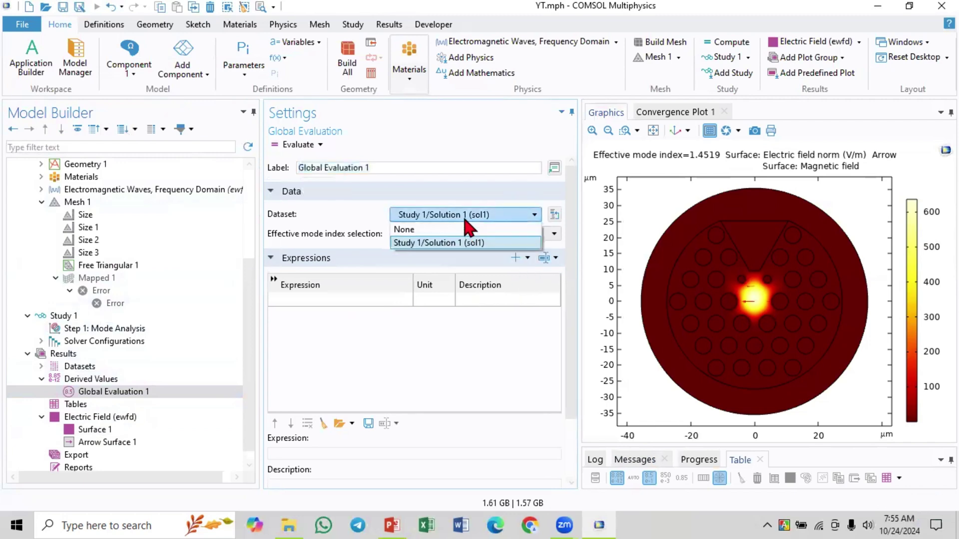
left_click(554, 258)
left_click(574, 369)
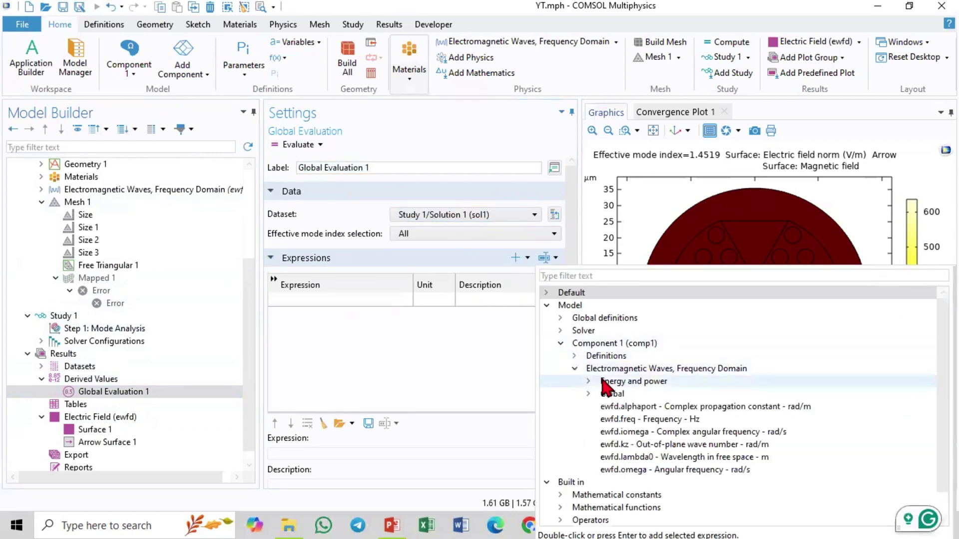
scroll(604, 387, "down", 1)
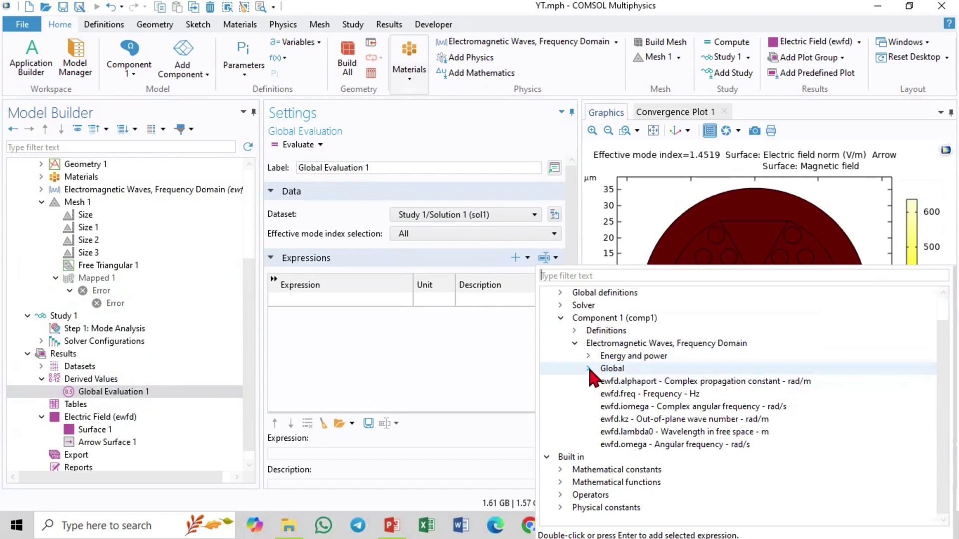
left_click(589, 369)
left_click(662, 433)
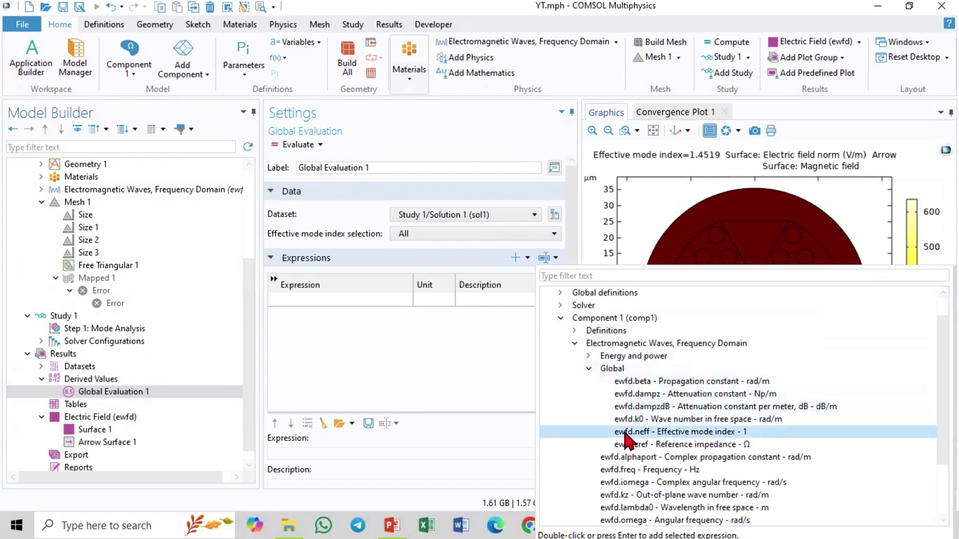
double_click(660, 432)
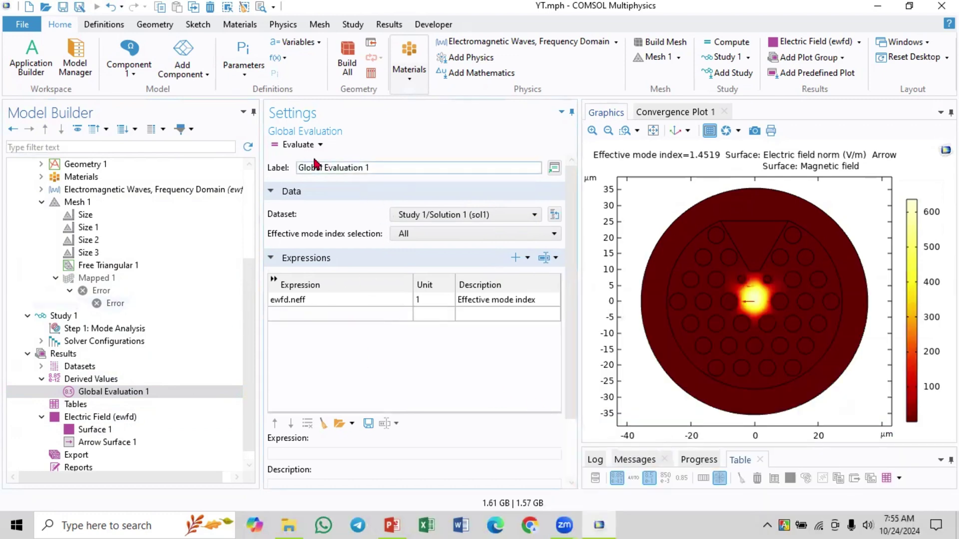
Evaluate the effective mode index for all modes and examine the fifth row in the enlarged results table.
left_click(288, 149)
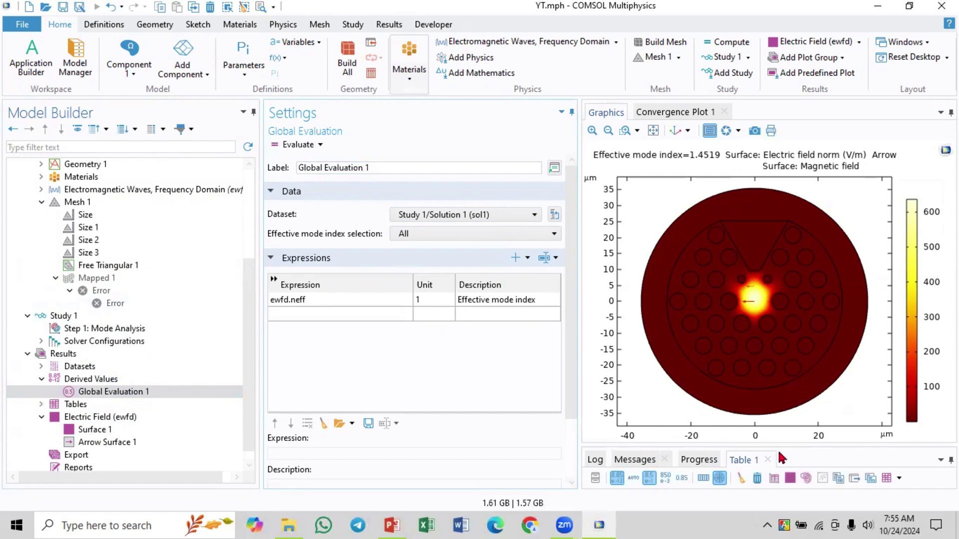
left_click_drag(789, 450, 779, 304)
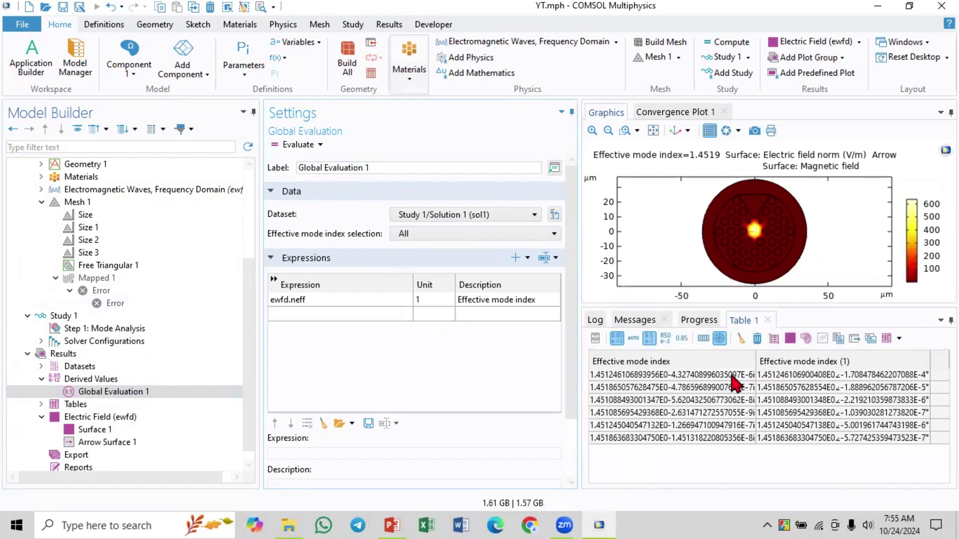
left_click_drag(735, 382, 732, 425)
left_click(732, 425)
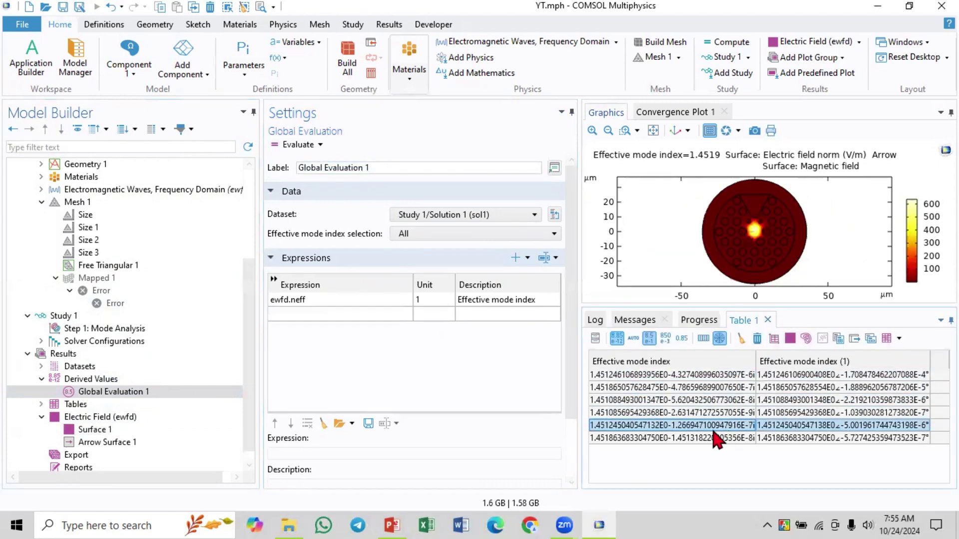
Open the settings of the Electric Field (ewfd) plot group.
left_click(116, 418)
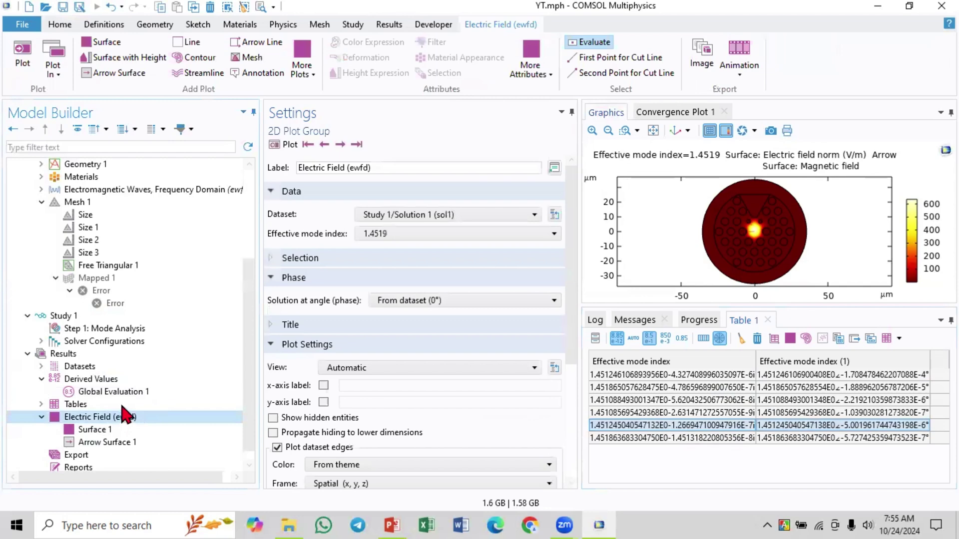